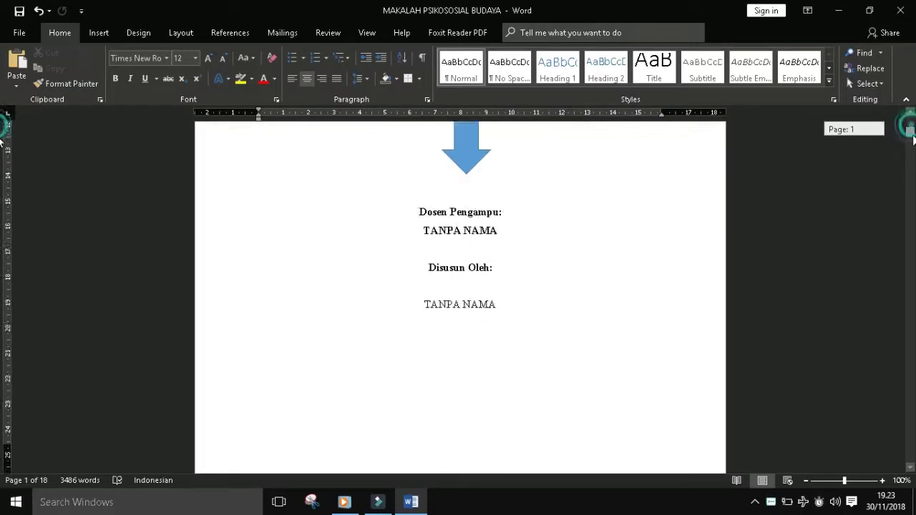
Delete the surplus blank lines above the KATA PENGANTAR heading on page 2
left_click_drag(911, 137, 911, 143)
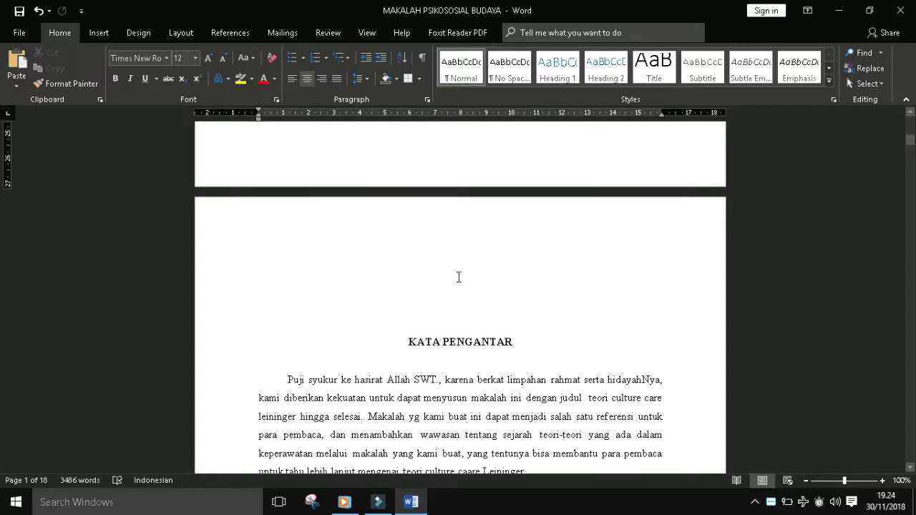
double_click(456, 275)
left_click(442, 293)
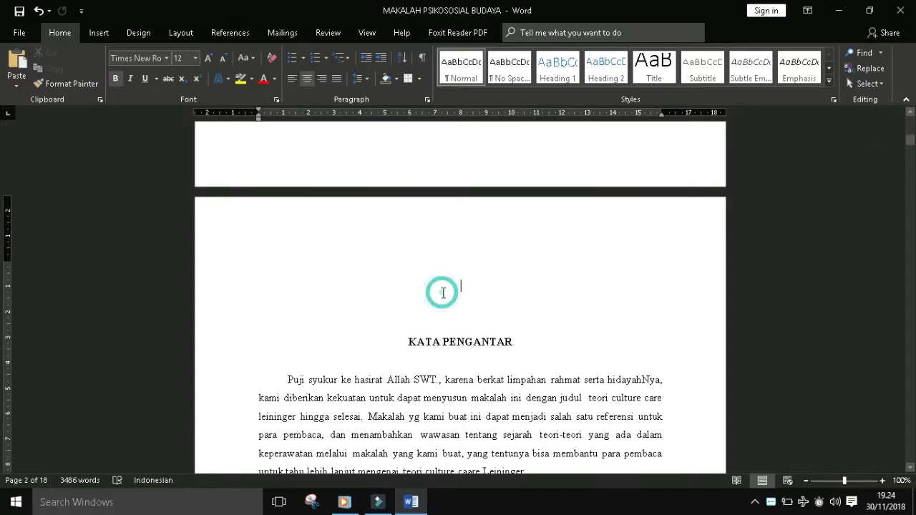
key("ctrl+l")
key("BackSpace")
key("BackSpace")
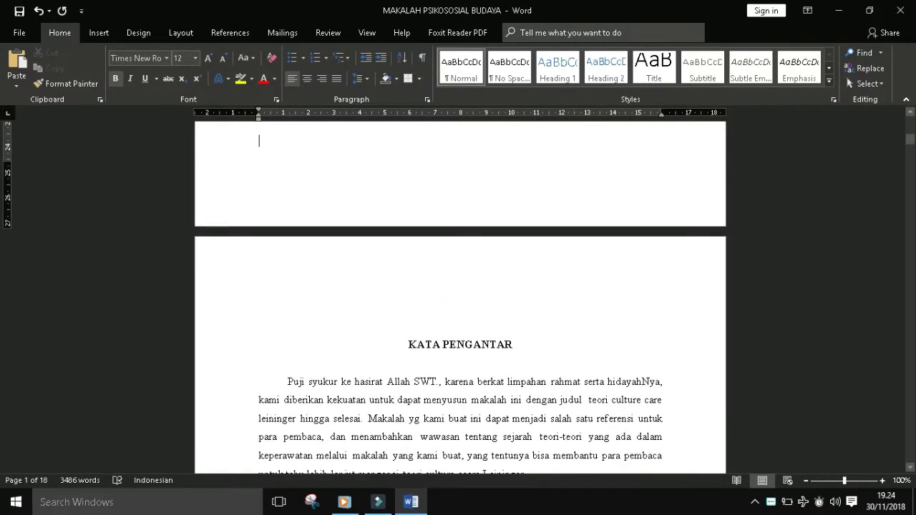
left_click(430, 307)
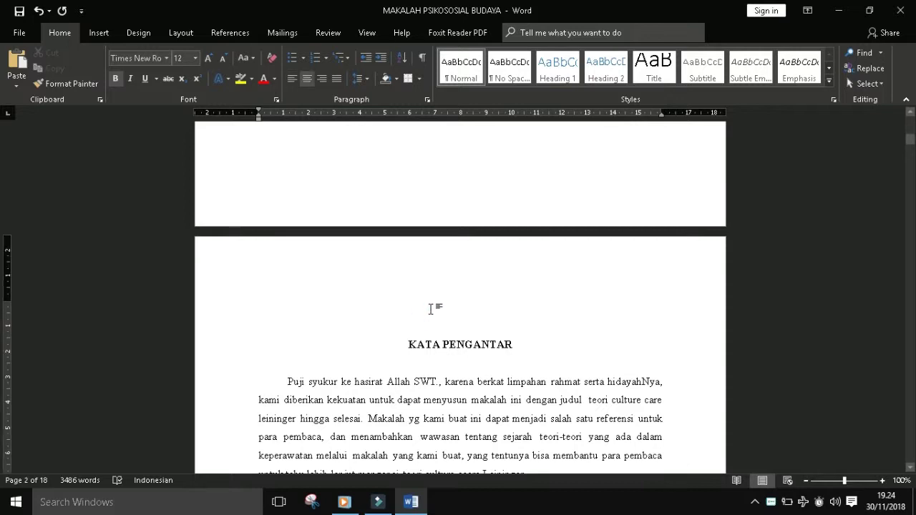
key("Delete")
Select the KATA PENGANTAR heading and make it bold
key("Up")
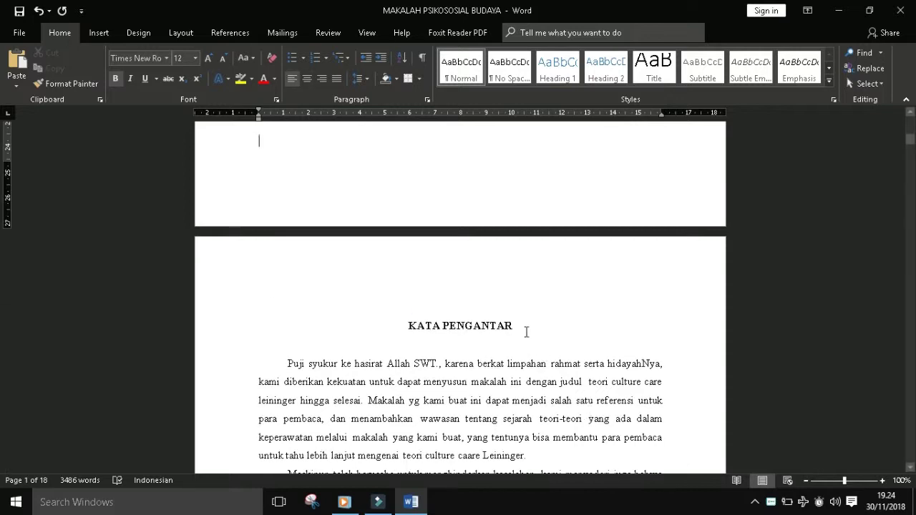
left_click_drag(520, 329, 423, 326)
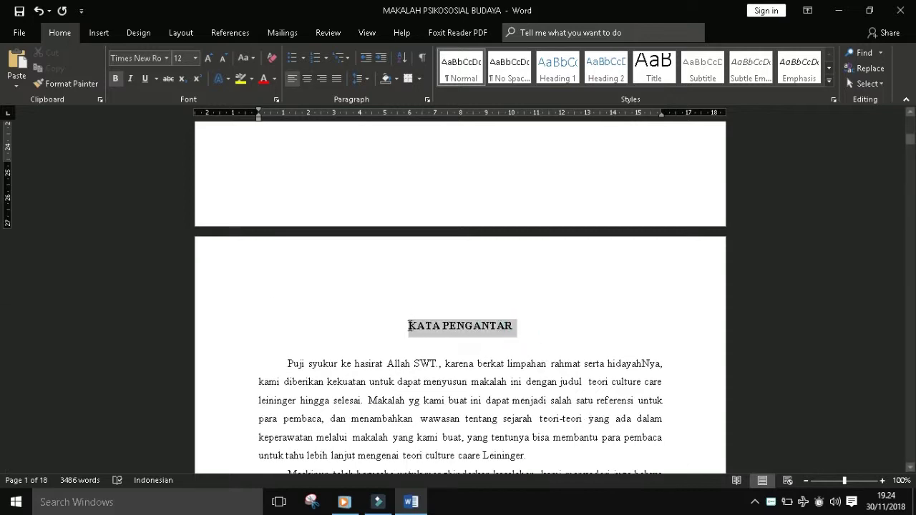
key("ctrl+b")
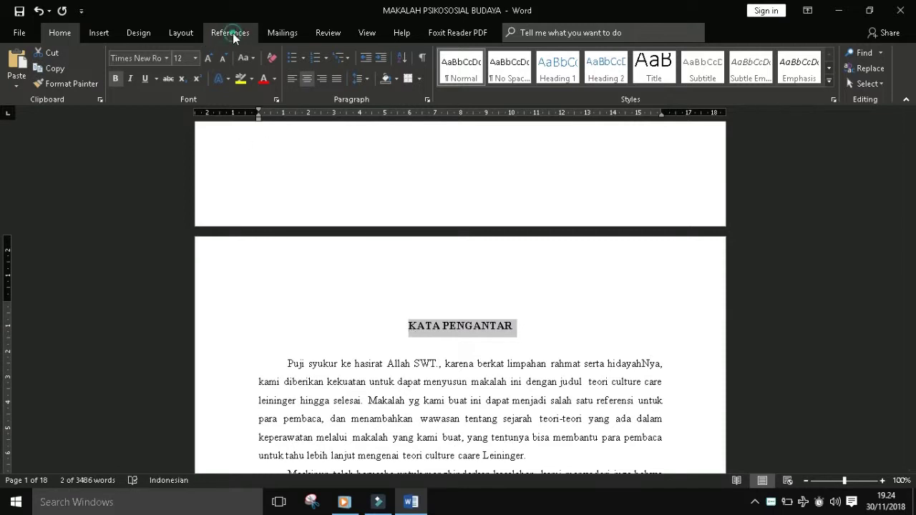
Mark KATA PENGANTAR as a Level 1 table-of-contents entry, keeping it bold and centred
left_click(233, 34)
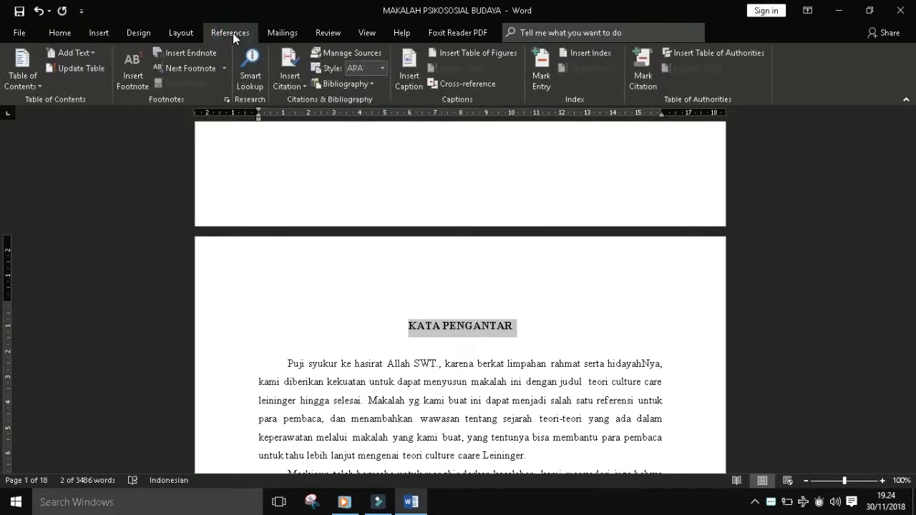
left_click(87, 53)
left_click(91, 86)
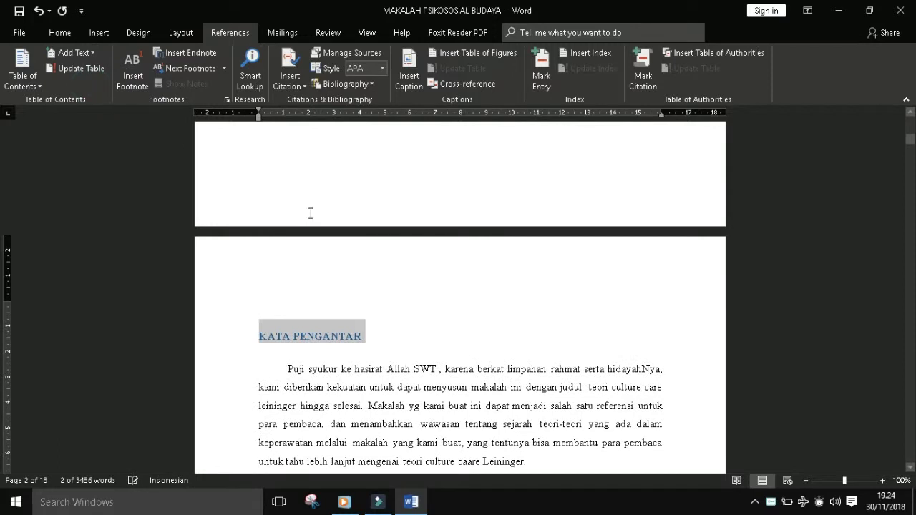
key("ctrl+b")
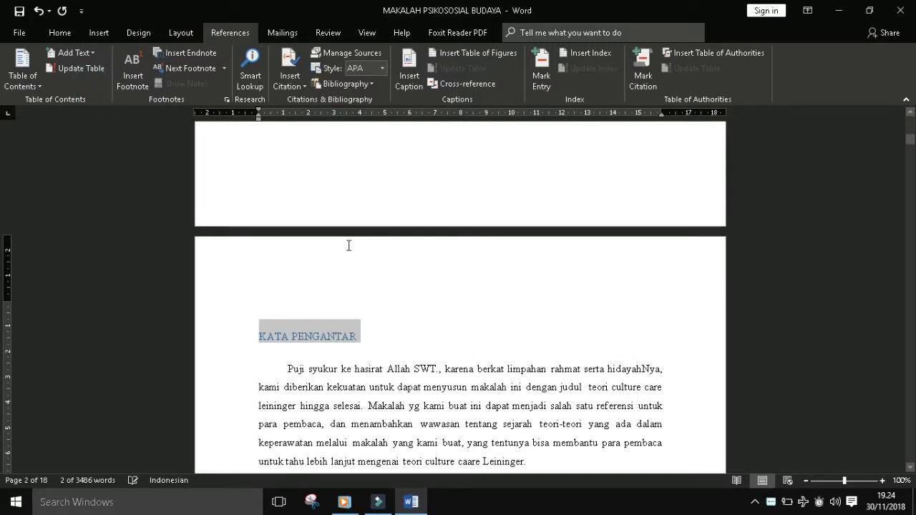
key("ctrl+b")
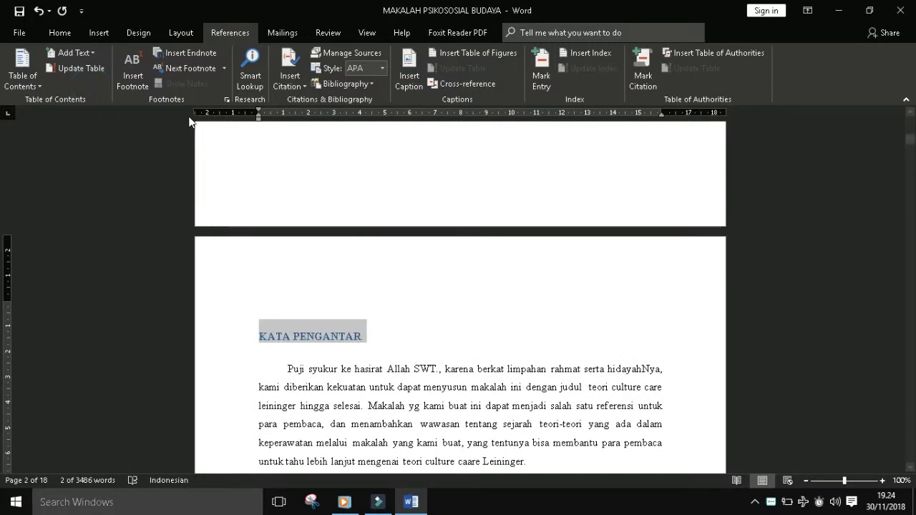
key("ctrl+e")
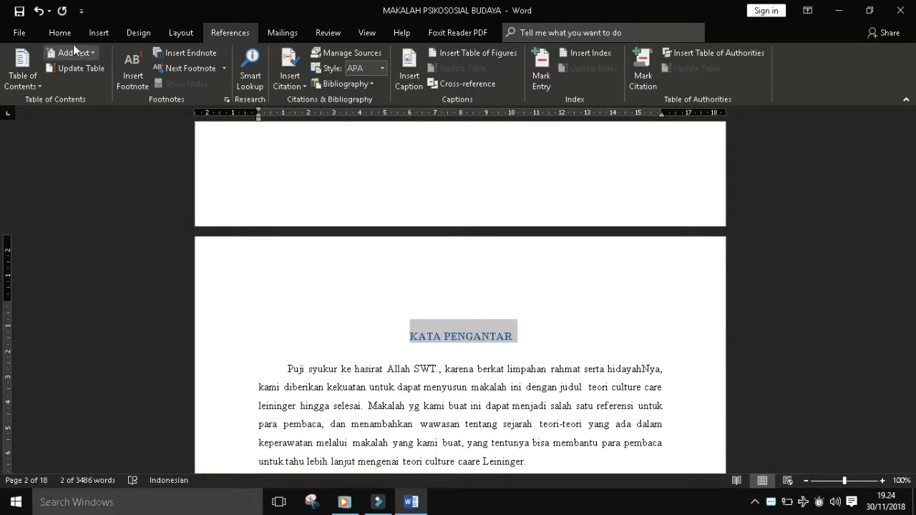
Colour the KATA PENGANTAR heading black and save the document
left_click(60, 33)
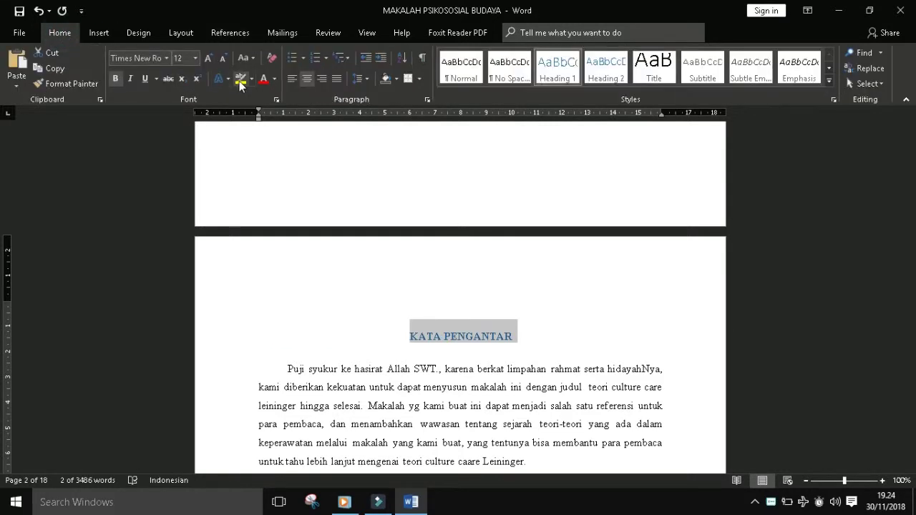
left_click(274, 78)
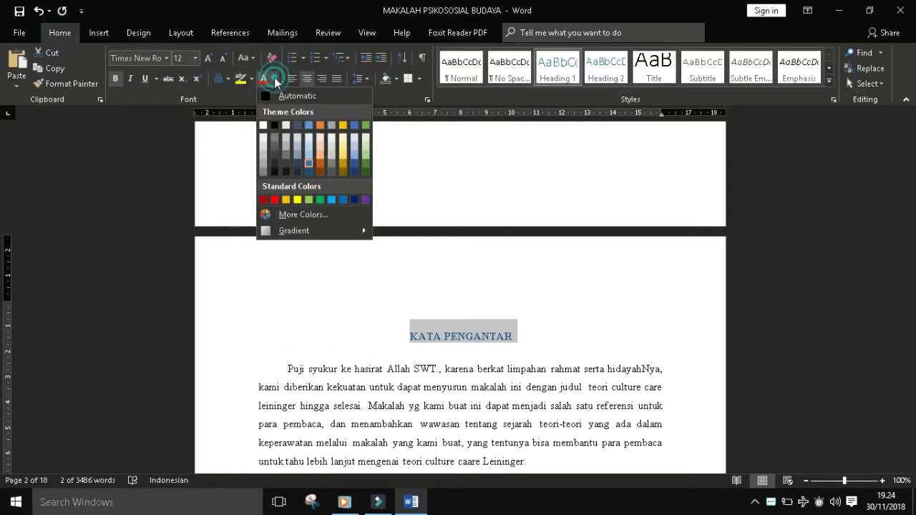
left_click(274, 125)
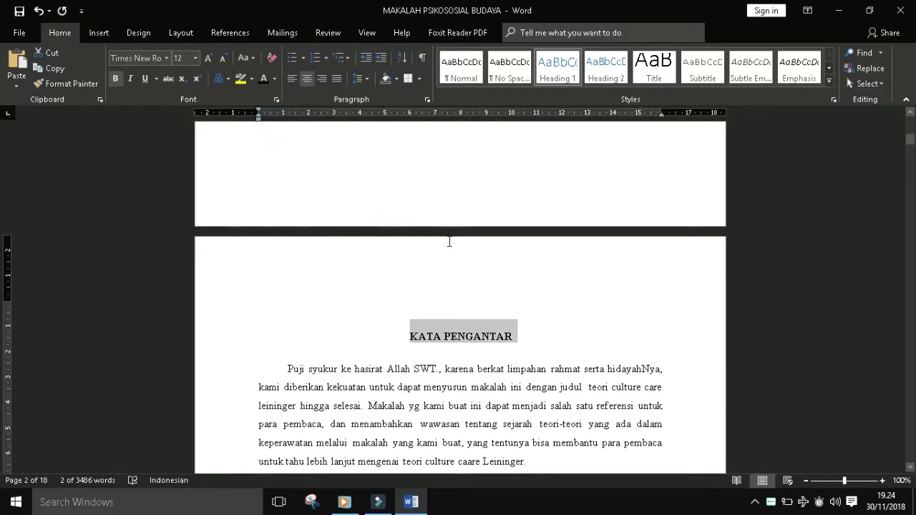
key("ctrl+s")
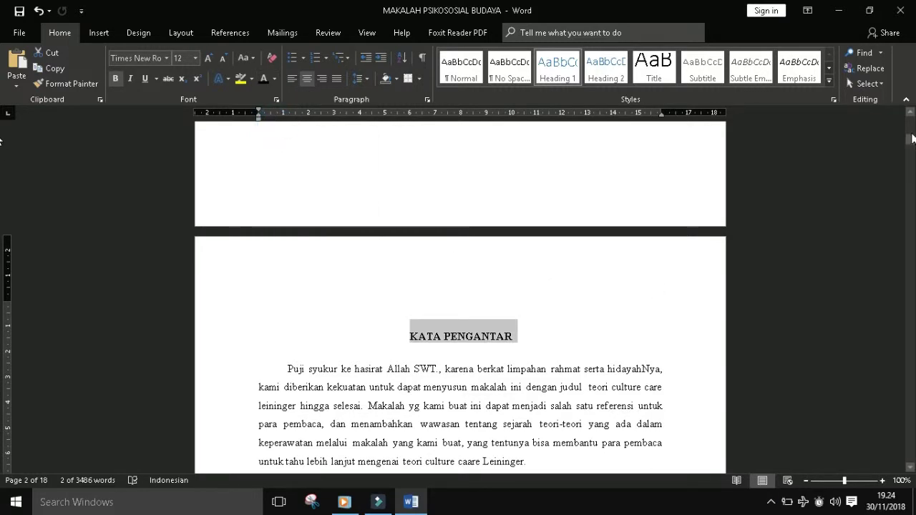
left_click_drag(911, 138, 911, 157)
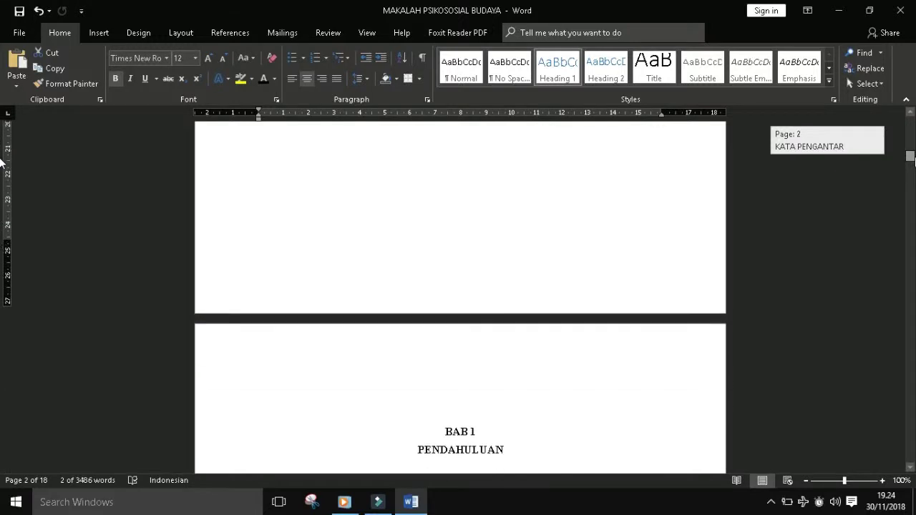
Insert blank lines at the top of page 3 so BAB 1 moves to the next page
left_click_drag(0, 163, 2, 167)
scroll(591, 356, "up", 3)
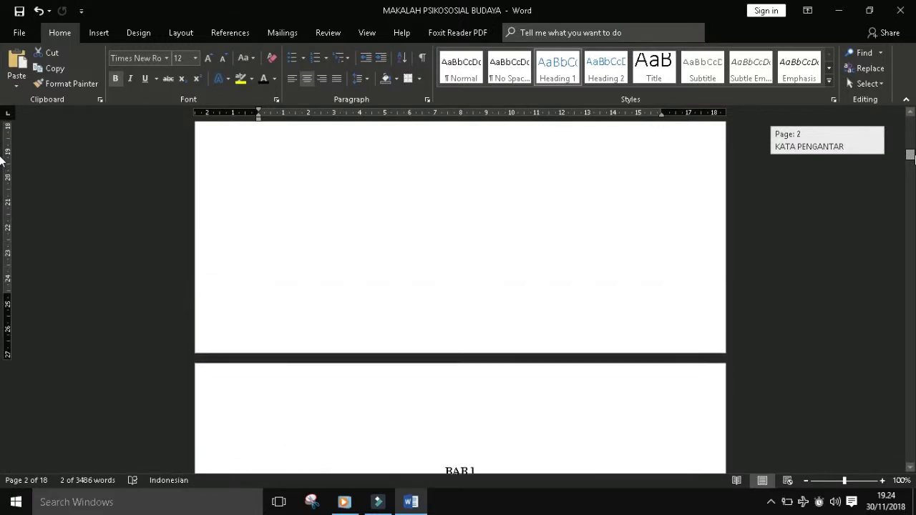
left_click(452, 427)
key("Return")
key("Return")
key("Return")
key("Return")
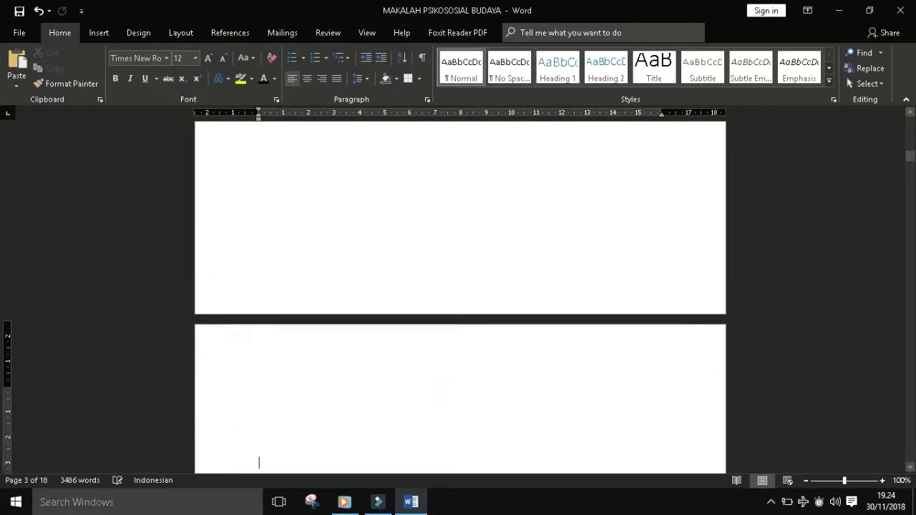
key("Return")
key("Return")
key("Return")
key("Return")
key("Return")
key("Return")
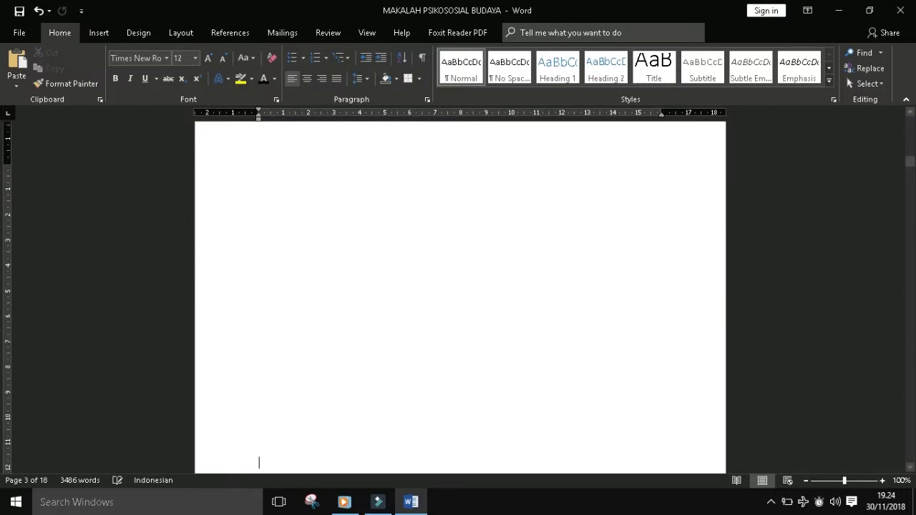
key("Return")
key("Return")
key("Return")
key("Return")
key("Return")
key("Return")
key("Return")
key("Return")
key("Return")
key("Return")
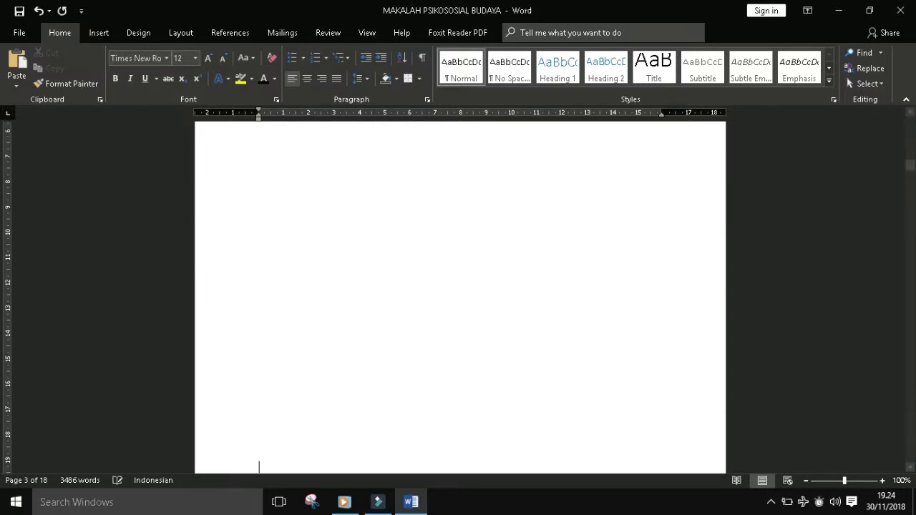
key("Return")
key("Return")
key("Return")
key("Return")
key("Return")
key("Return")
key("Return")
key("Return")
key("Return")
key("Return")
key("Return")
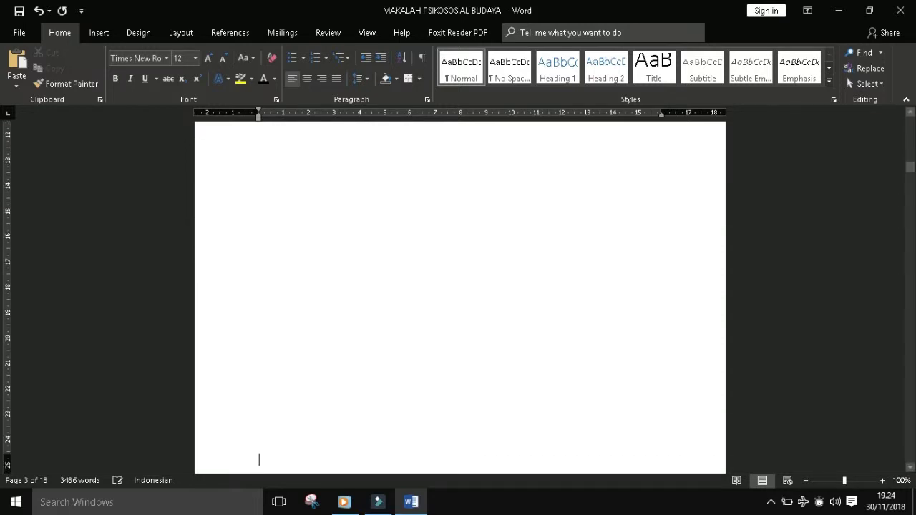
key("Return")
key("Return")
key("Return")
key("BackSpace")
key("BackSpace")
key("BackSpace")
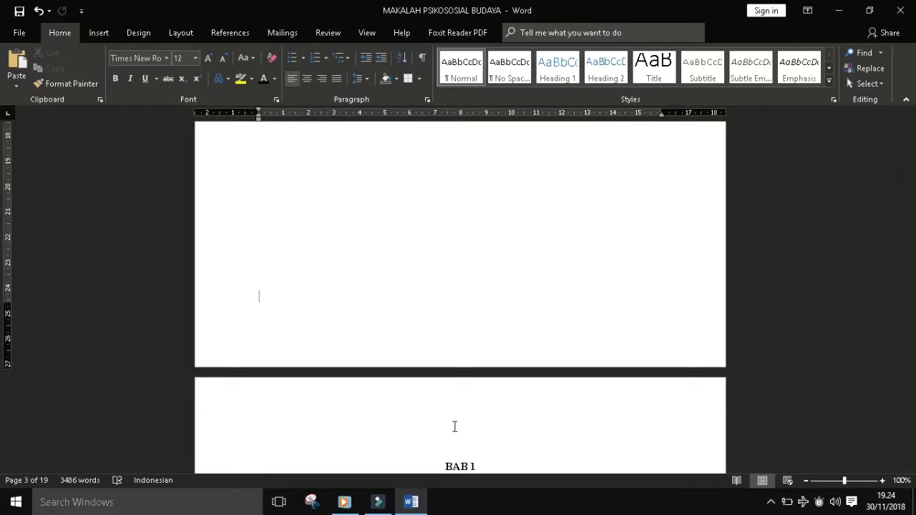
Type the heading DAFTAR ISI at the top of the new page
left_click_drag(909, 169, 912, 160)
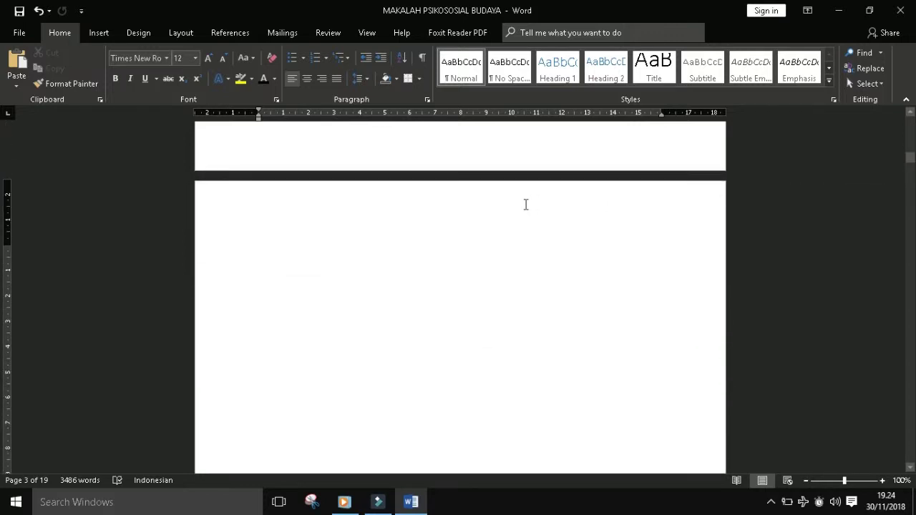
left_click(441, 203)
type("DAFTAR ISI")
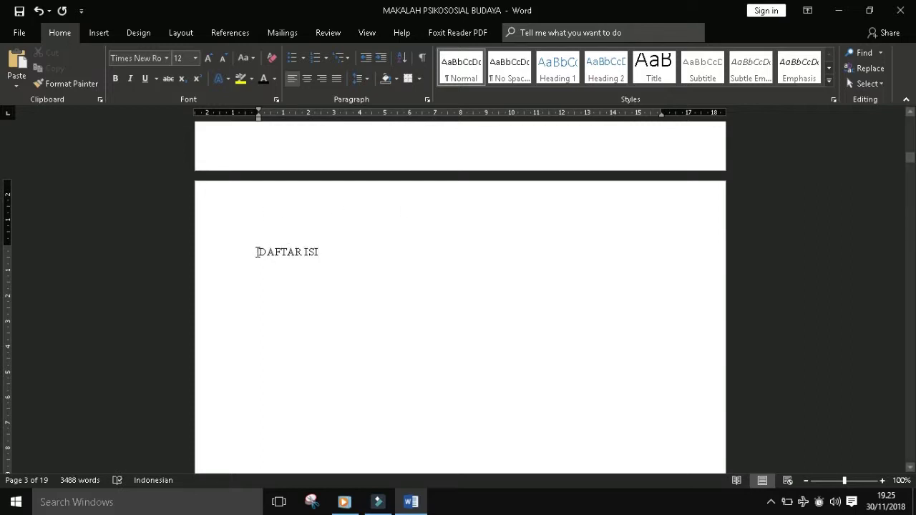
Make DAFTAR ISI bold, centred and a Level 1 table-of-contents entry
left_click_drag(257, 252, 328, 256)
key("ctrl+b")
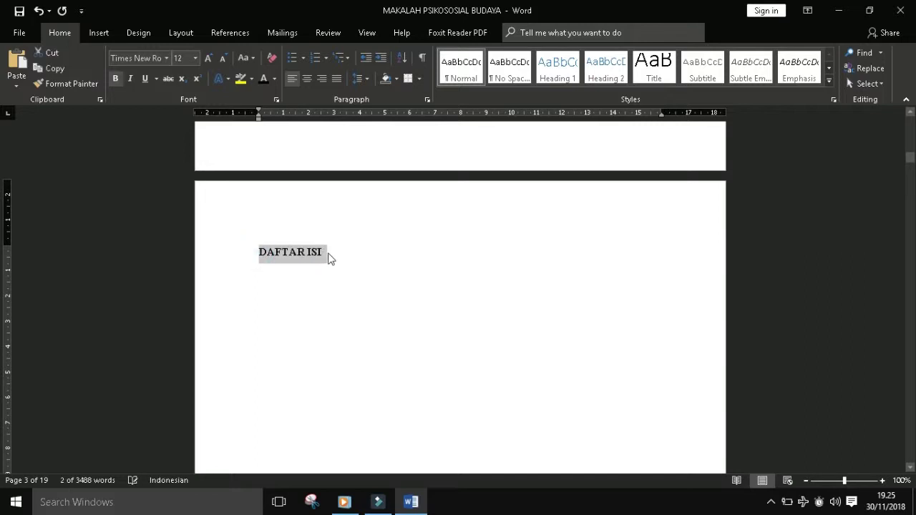
key("ctrl+e")
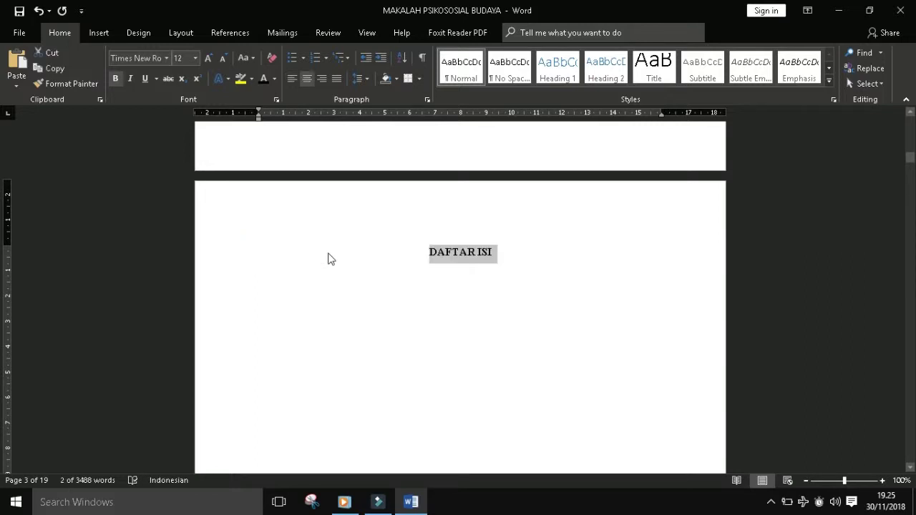
left_click(230, 33)
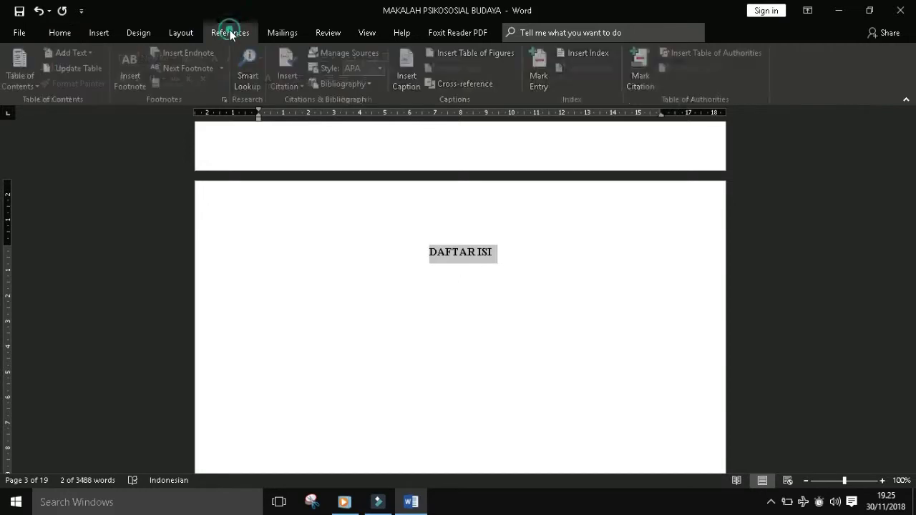
left_click(92, 52)
left_click(86, 89)
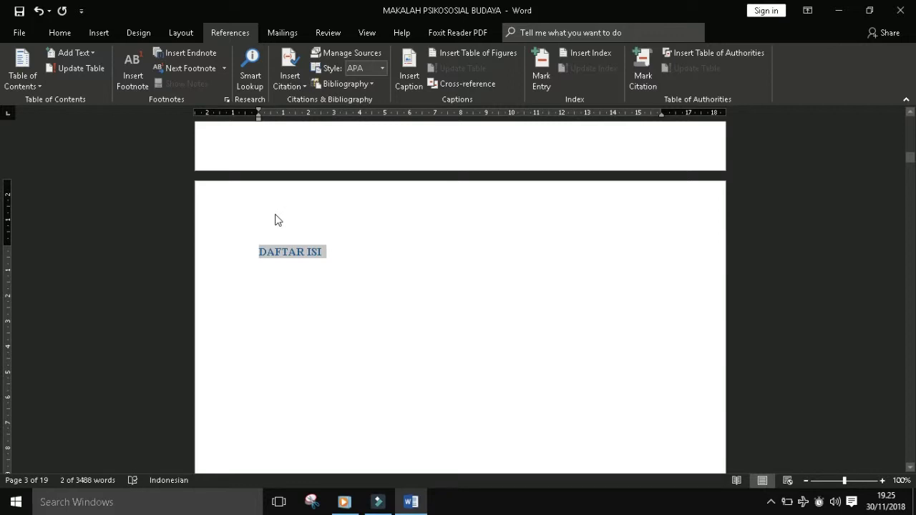
key("ctrl+e")
Colour the DAFTAR ISI heading black and scroll toward the BAB 1 page
left_click(63, 33)
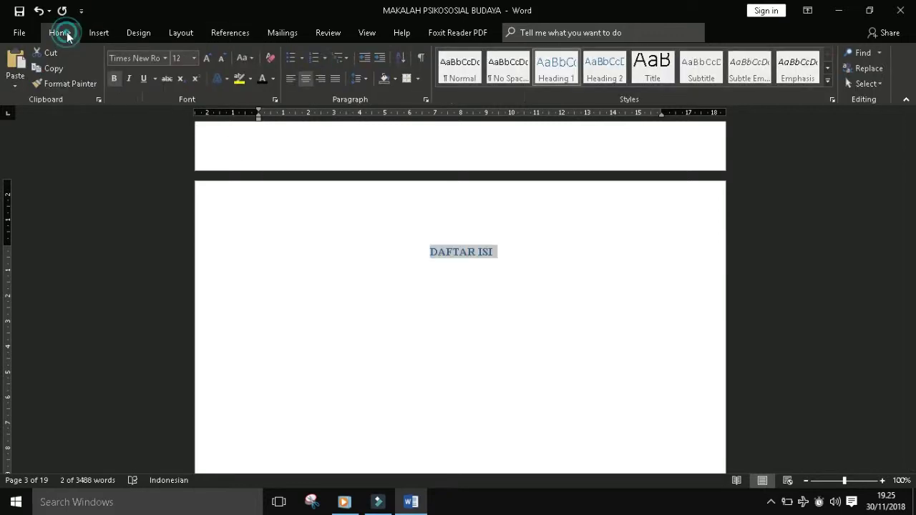
left_click(275, 79)
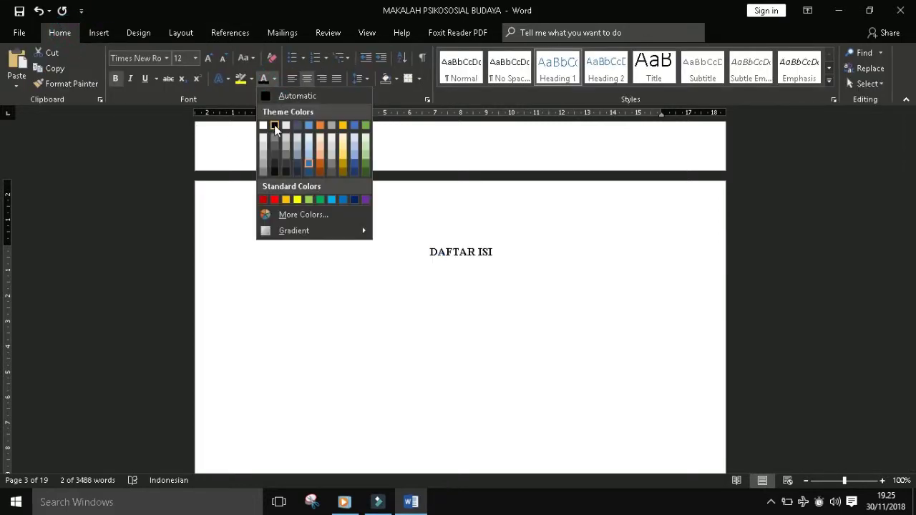
left_click(272, 126)
left_click(530, 261)
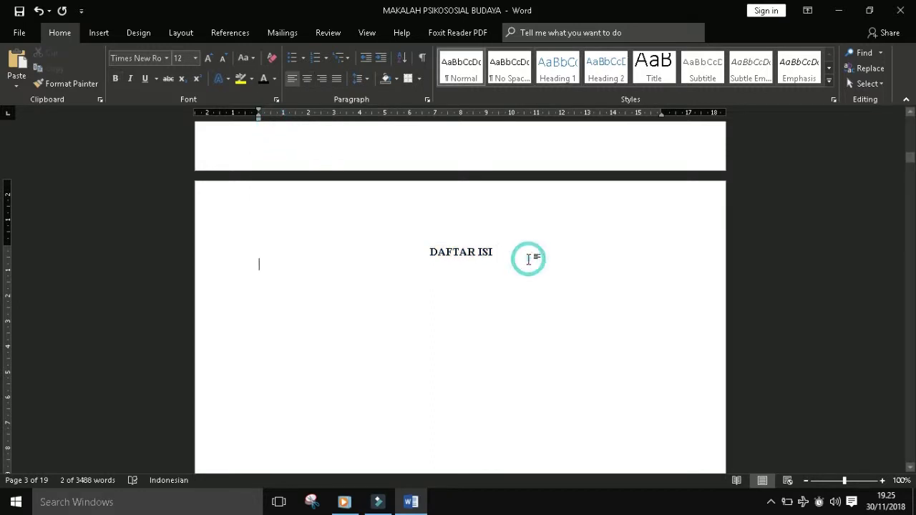
left_click(504, 252)
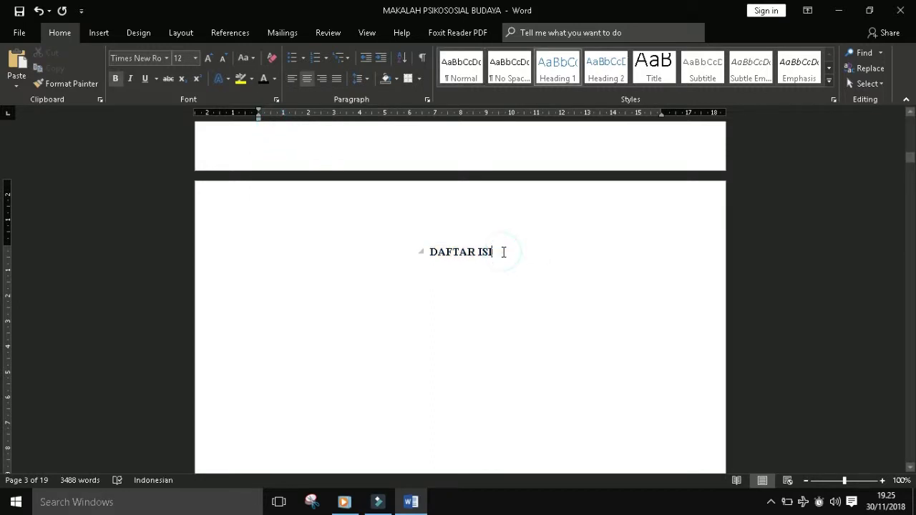
left_click_drag(911, 169, 910, 178)
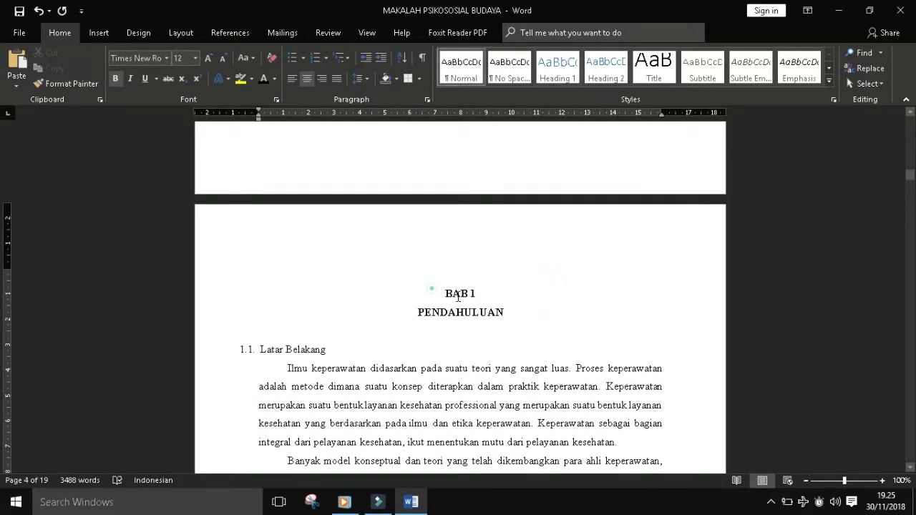
Mark the BAB 1 PENDAHULUAN heading as a Level 1 table-of-contents entry
left_click_drag(431, 292, 511, 320)
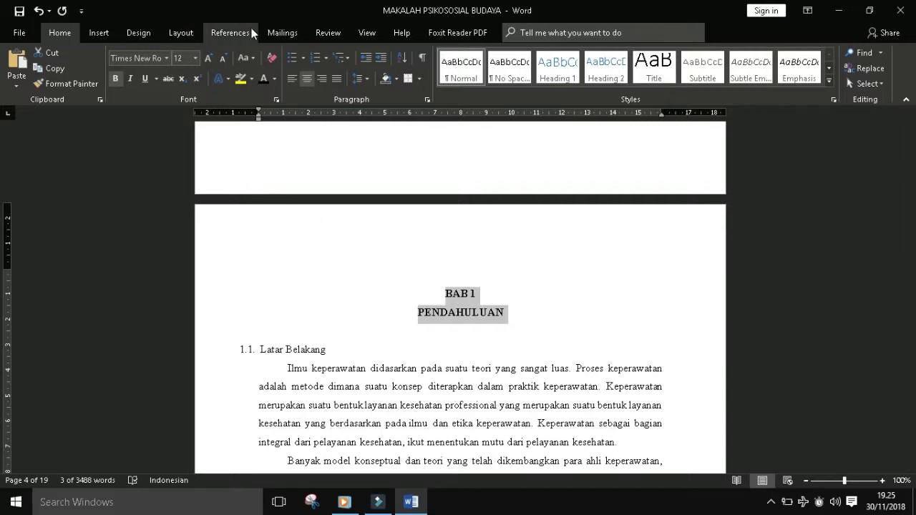
left_click(231, 33)
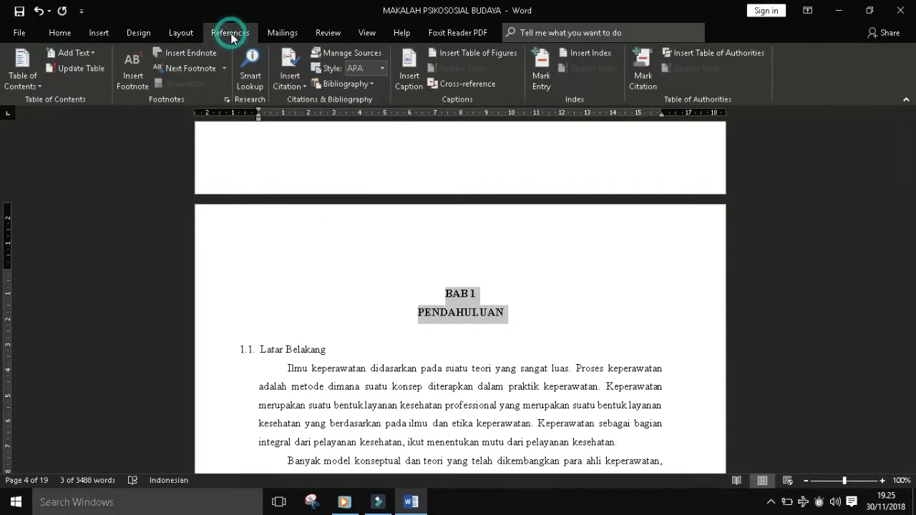
left_click(72, 53)
left_click(93, 84)
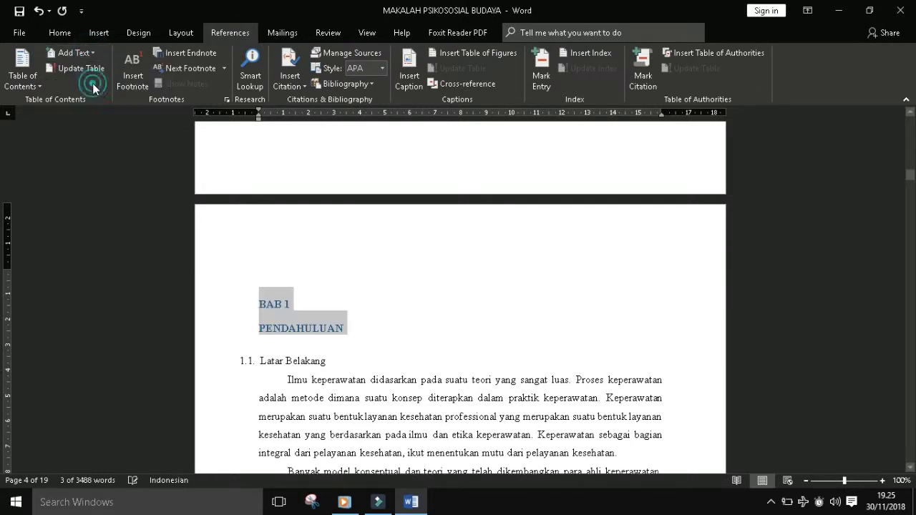
Make BAB 1 PENDAHULUAN black and centred, then select 1.1. Latar Belakang
right_click(309, 318)
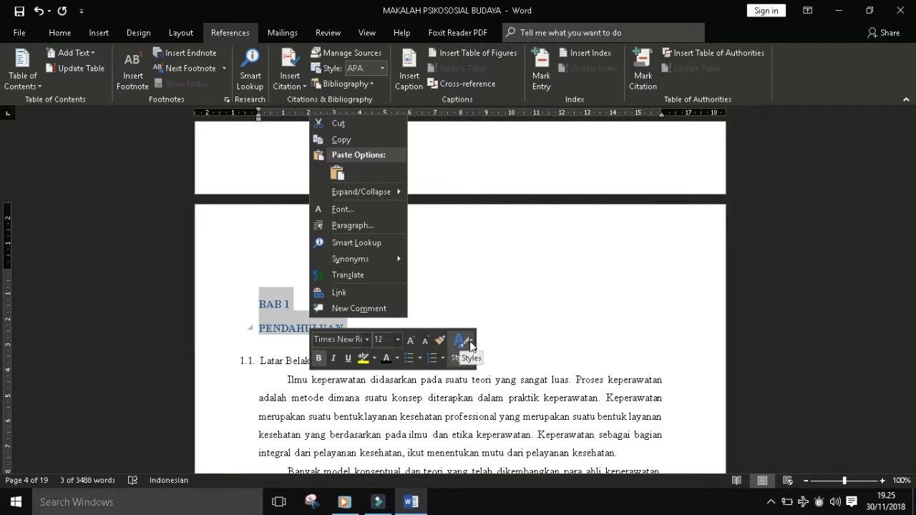
left_click(464, 342)
left_click(471, 343)
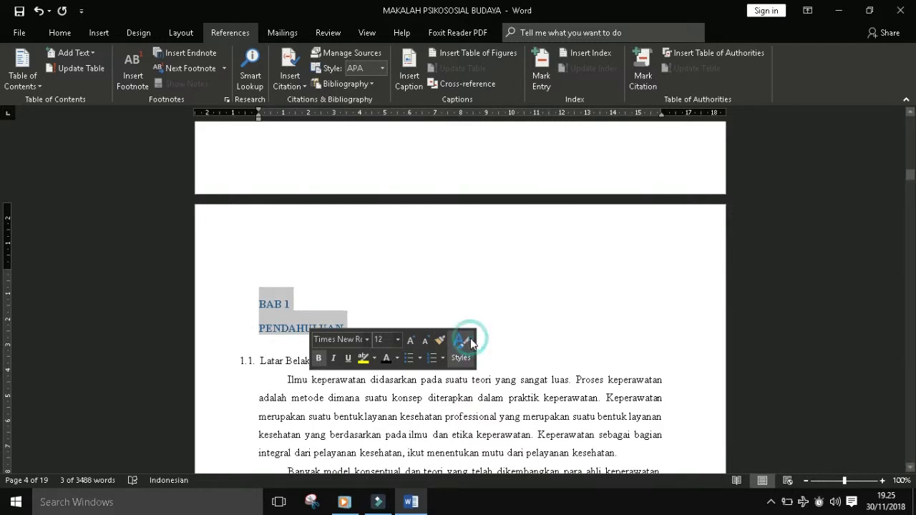
left_click(389, 360)
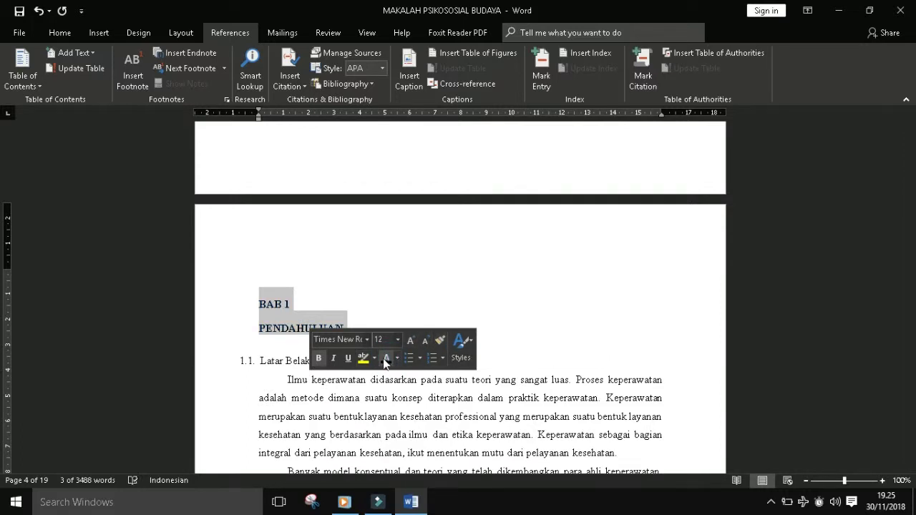
key("ctrl+e")
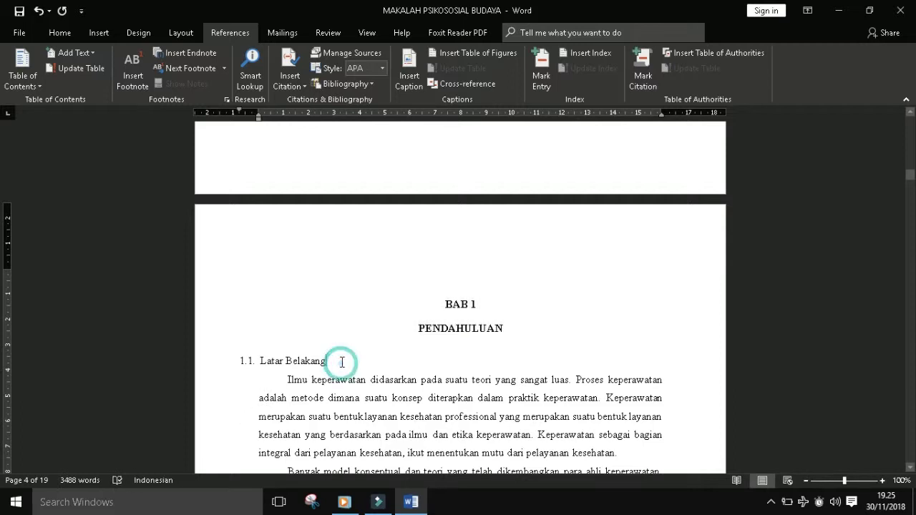
left_click_drag(343, 362, 232, 361)
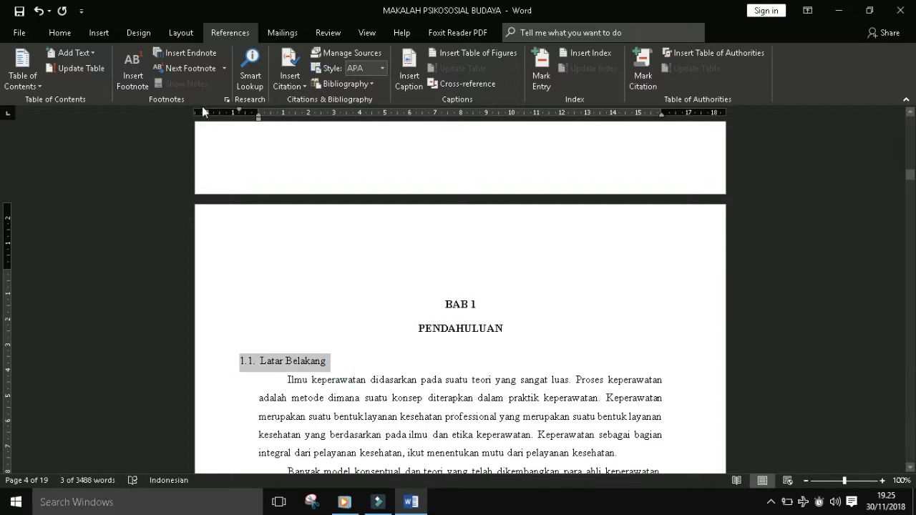
Set 1.1. Latar Belakang to Level 2, black and bold, with a blank line before the body text
left_click(74, 52)
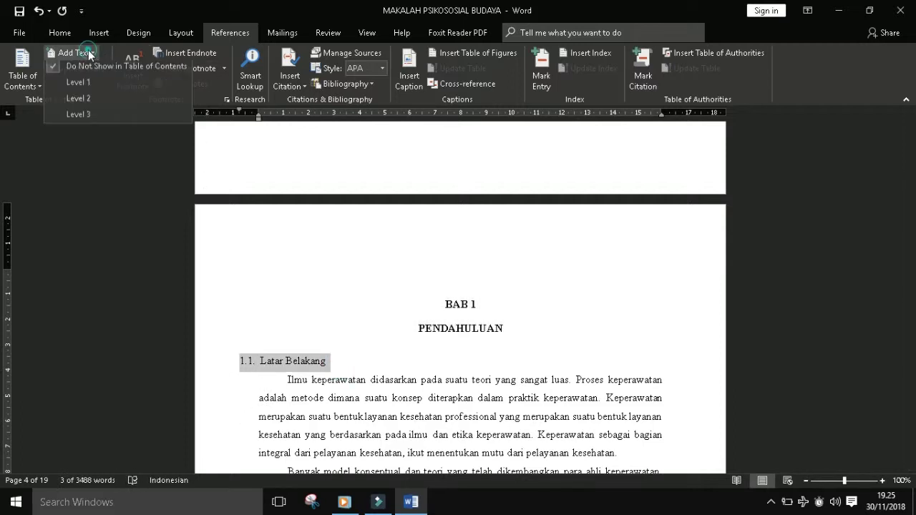
left_click(88, 102)
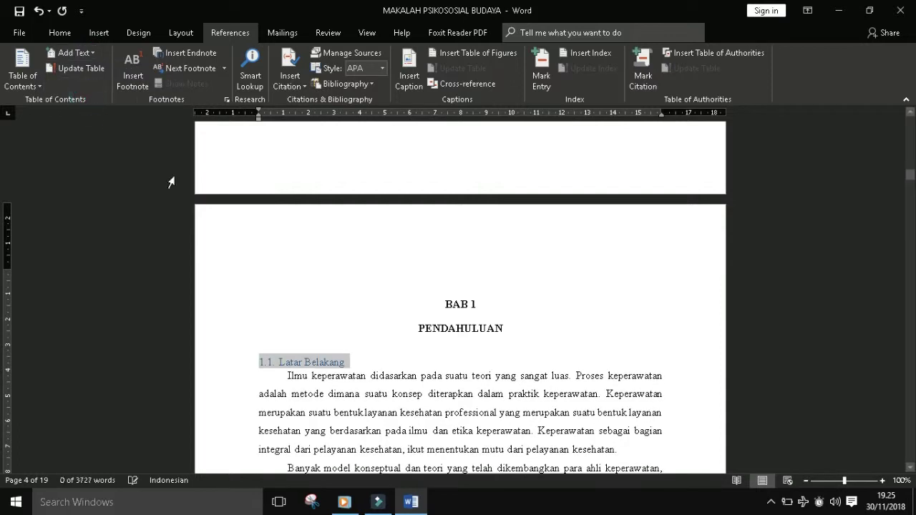
right_click(329, 363)
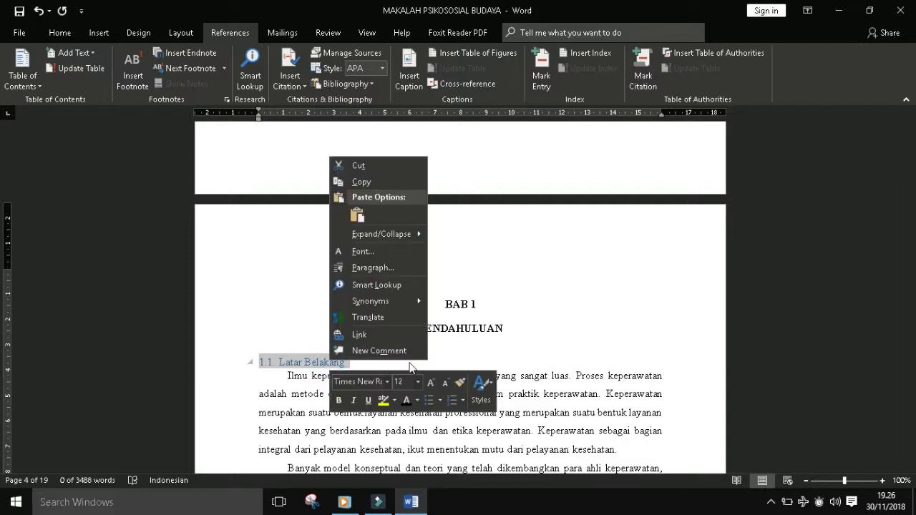
left_click(407, 403)
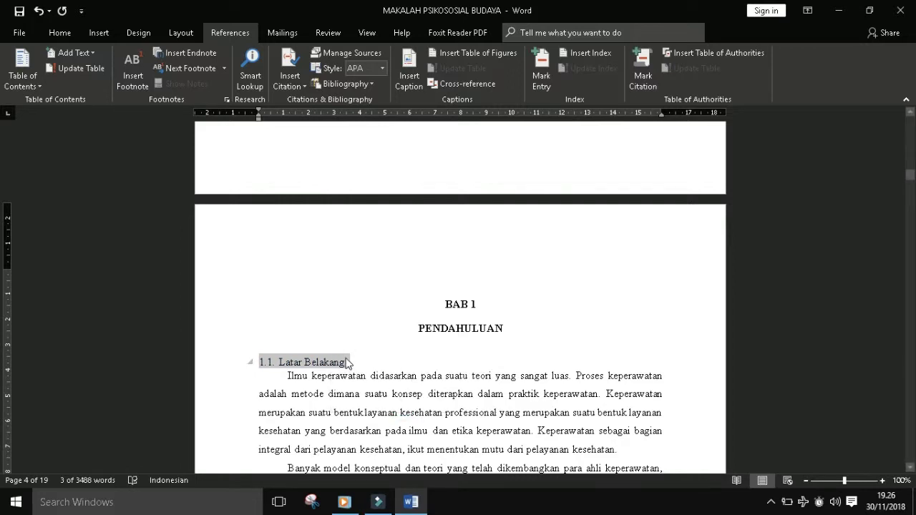
key("ctrl+b")
left_click(288, 376)
key("Return")
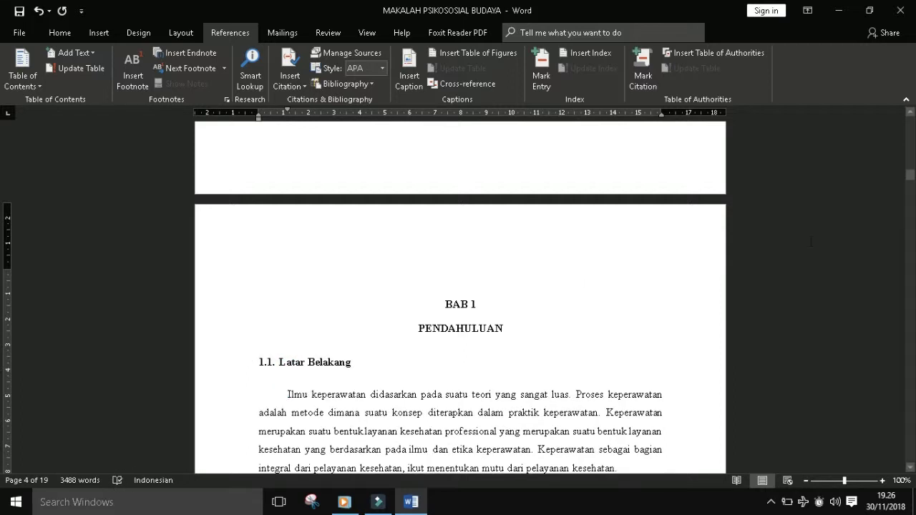
mouse_move(915, 172)
left_mouse_down()
mouse_move(915, 159)
mouse_move(911, 185)
left_mouse_up()
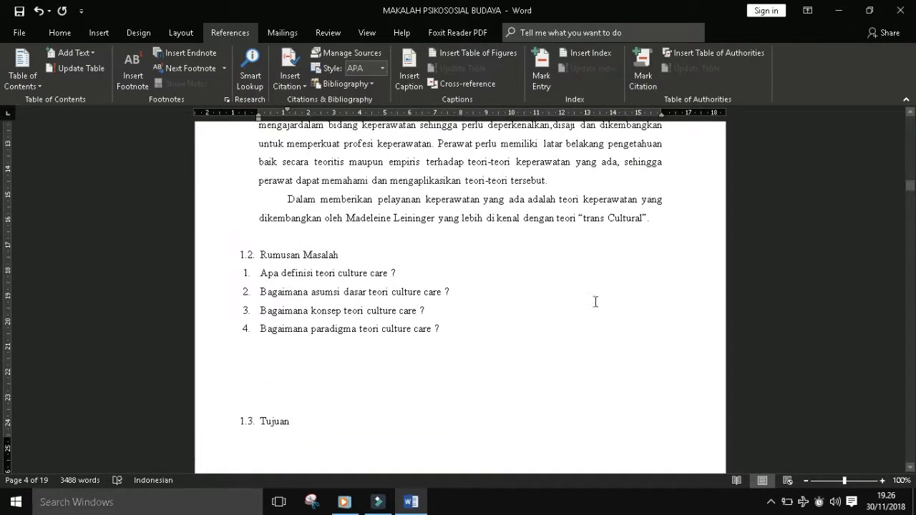
Delete the blank lines above the 1.3. Tujuan heading
left_click(253, 381)
key("BackSpace")
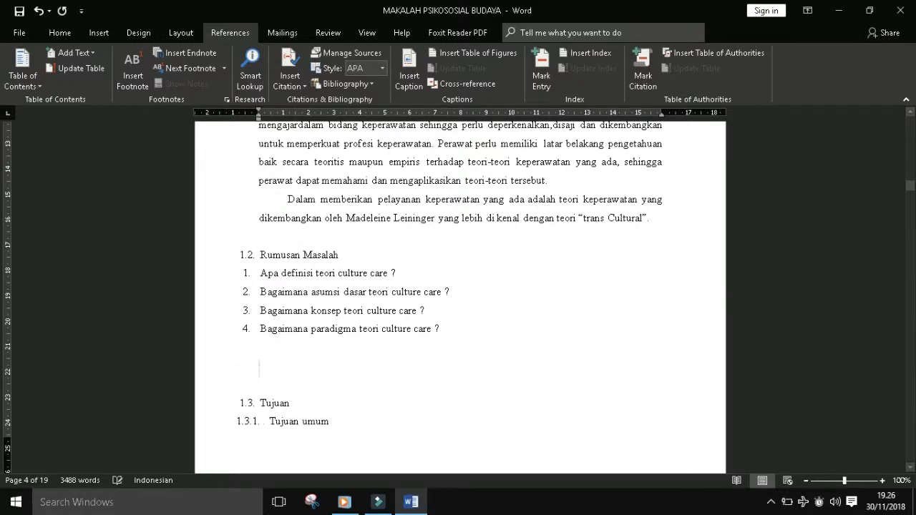
key("BackSpace")
key("BackSpace")
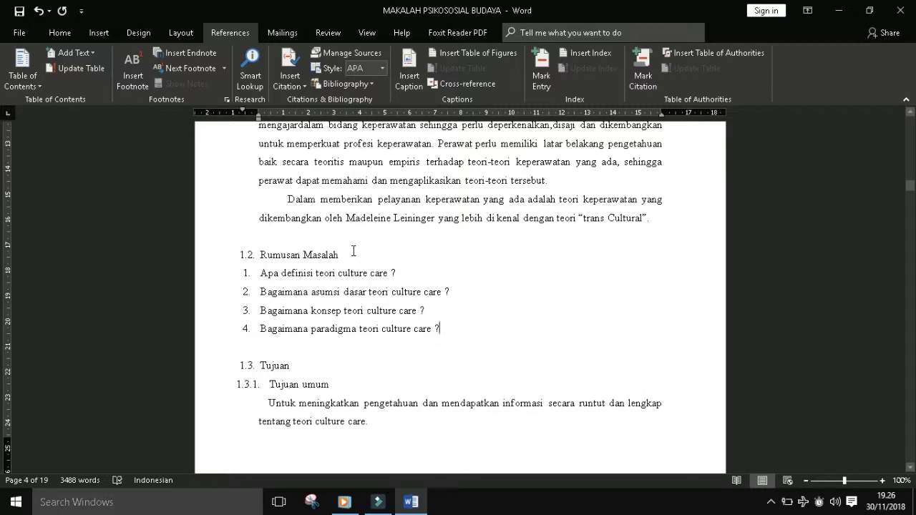
Add 1.2. Rumusan Masalah to the table of contents, bold and black
left_click_drag(354, 252, 240, 258)
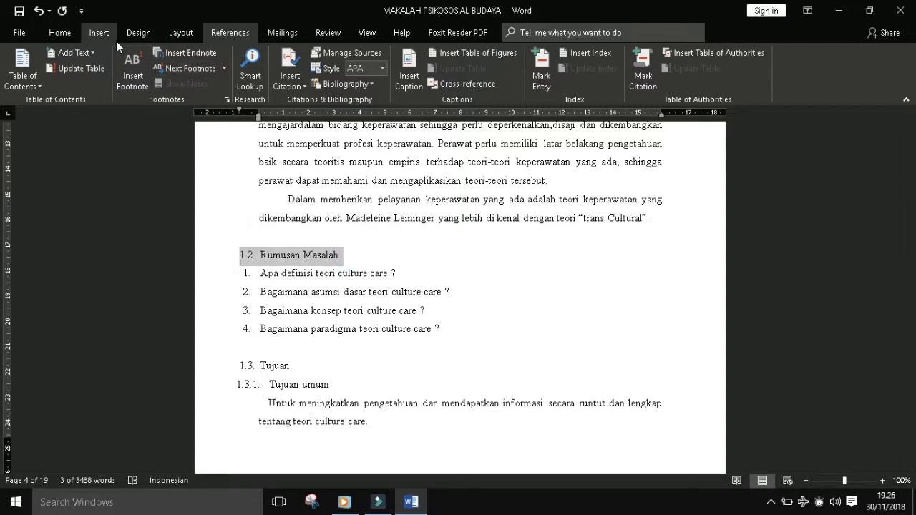
left_click(93, 52)
left_click(85, 91)
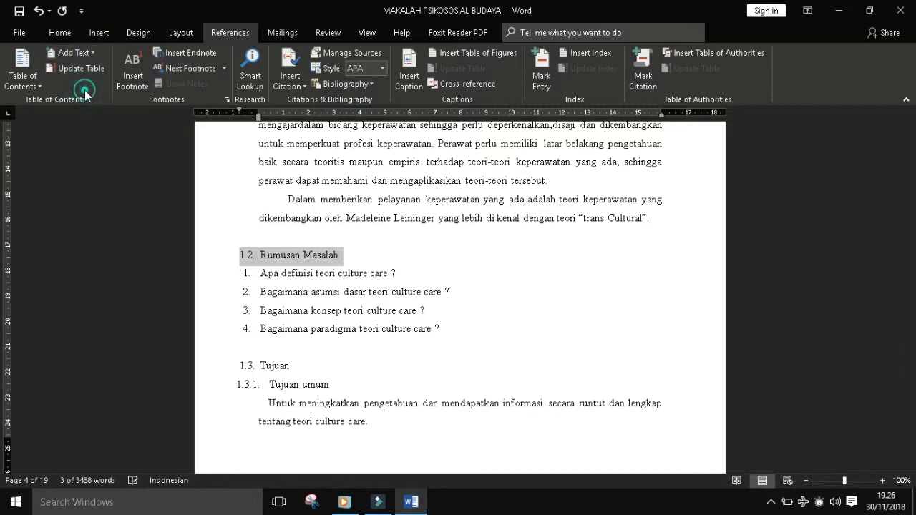
mouse_move(301, 256)
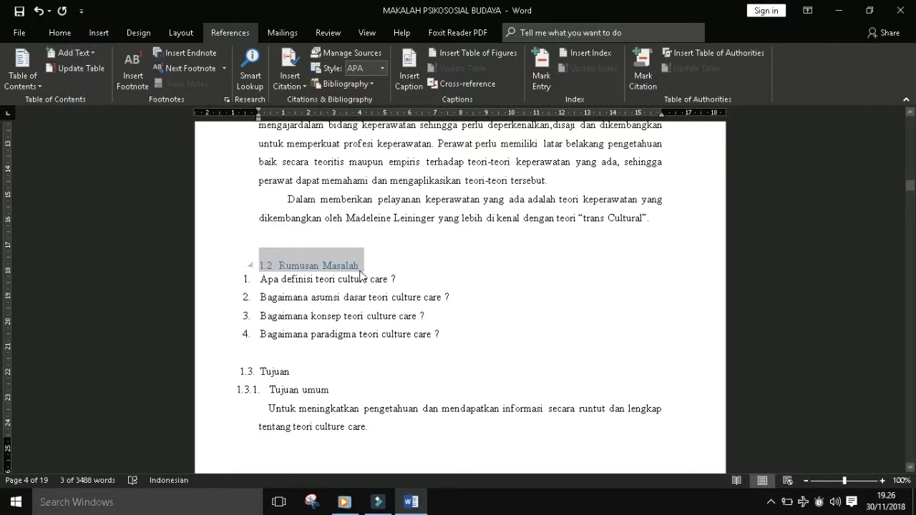
key("ctrl+b")
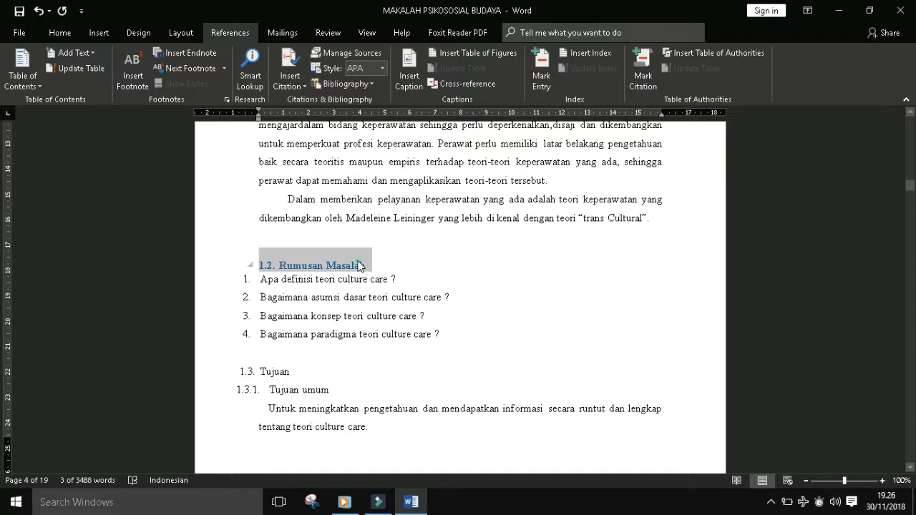
right_click(360, 266)
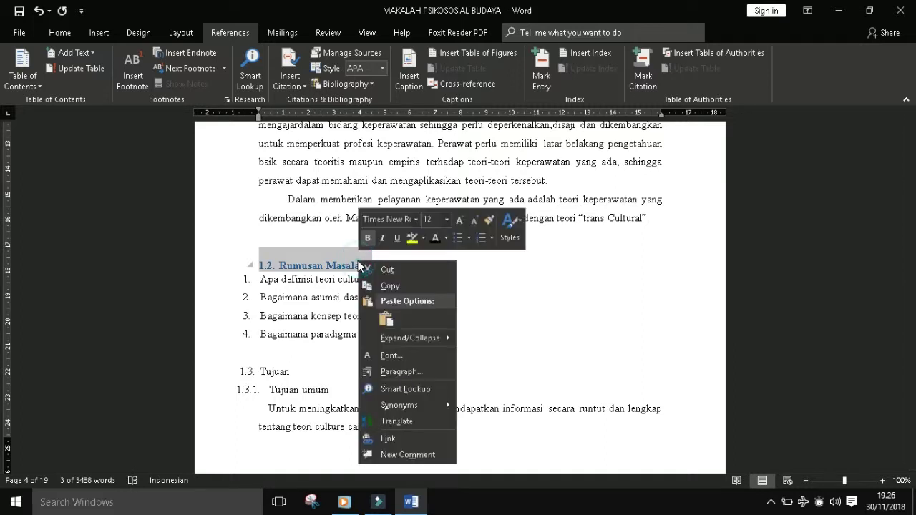
left_click(438, 243)
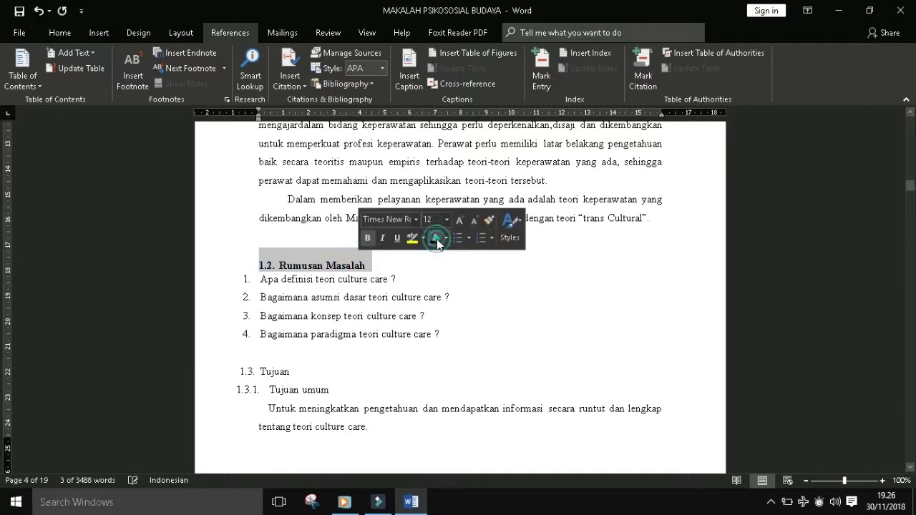
Adjust the ruler indent so 1.2. Rumusan Masalah lines up with 1.3. Tujuan
left_click(256, 259)
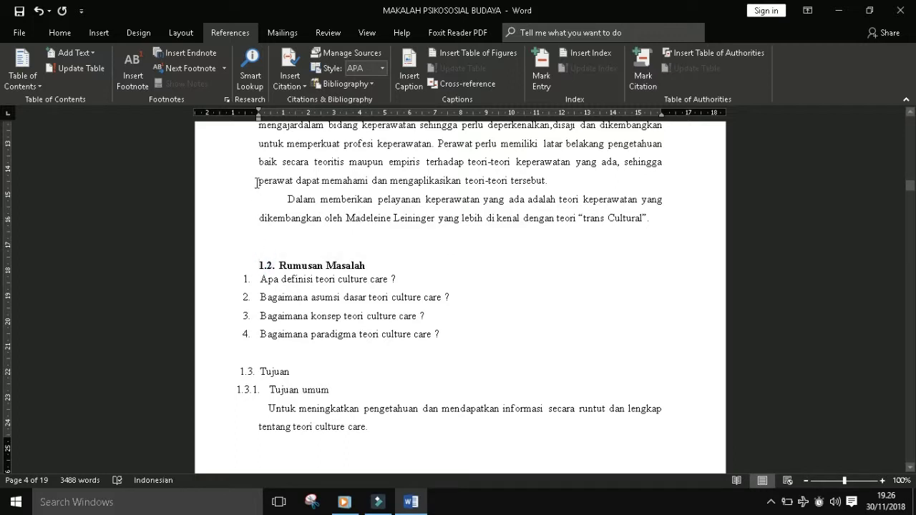
left_click_drag(259, 113, 233, 123)
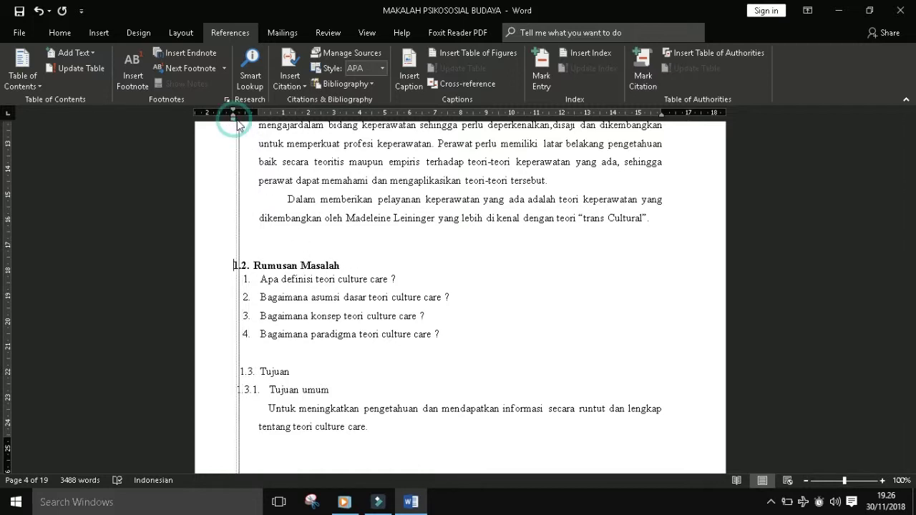
left_click_drag(233, 113, 239, 123)
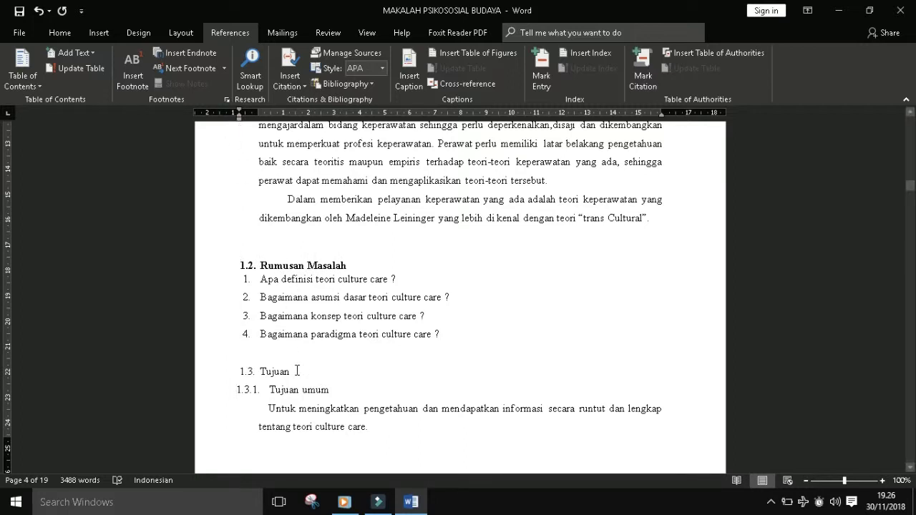
left_click_drag(297, 371, 226, 377)
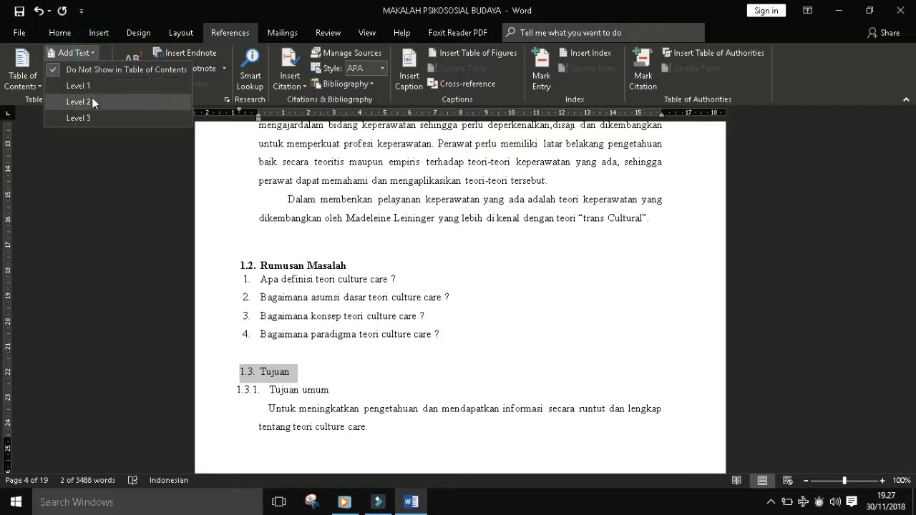
Mark 1.3. Tujuan as Level 2, make it black and bold, and indent it to match 1.2
left_click(91, 101)
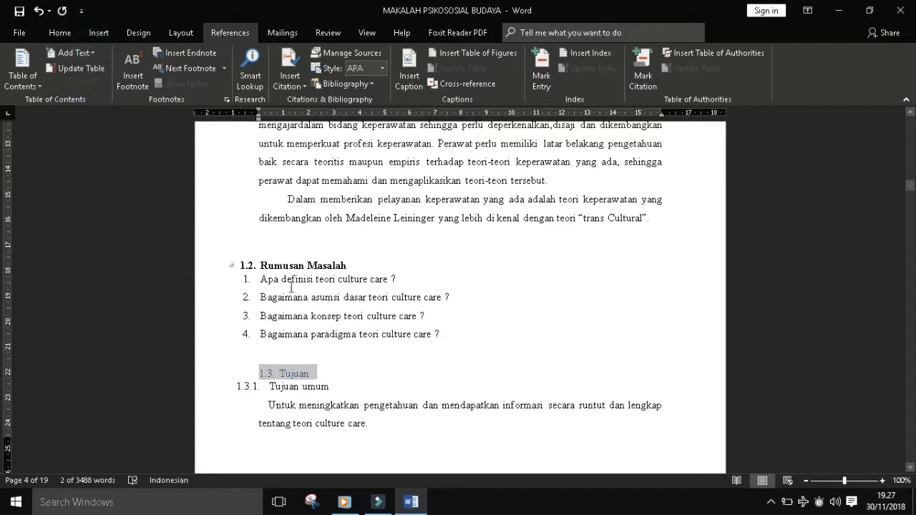
mouse_move(287, 373)
right_click(311, 378)
left_click(388, 417)
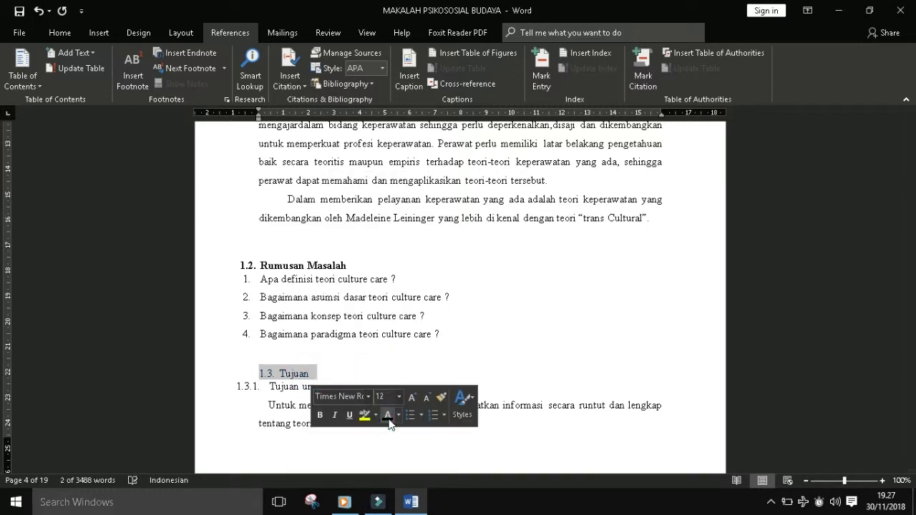
left_click(321, 417)
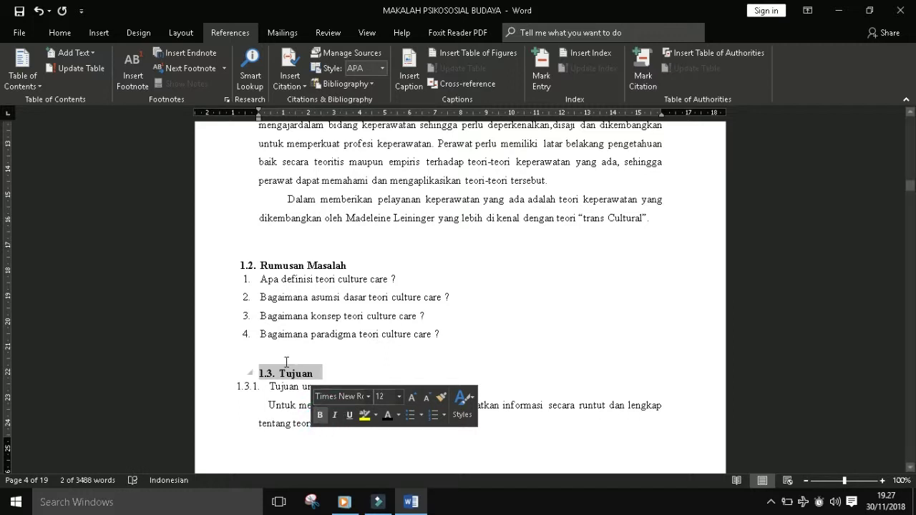
left_click(259, 373)
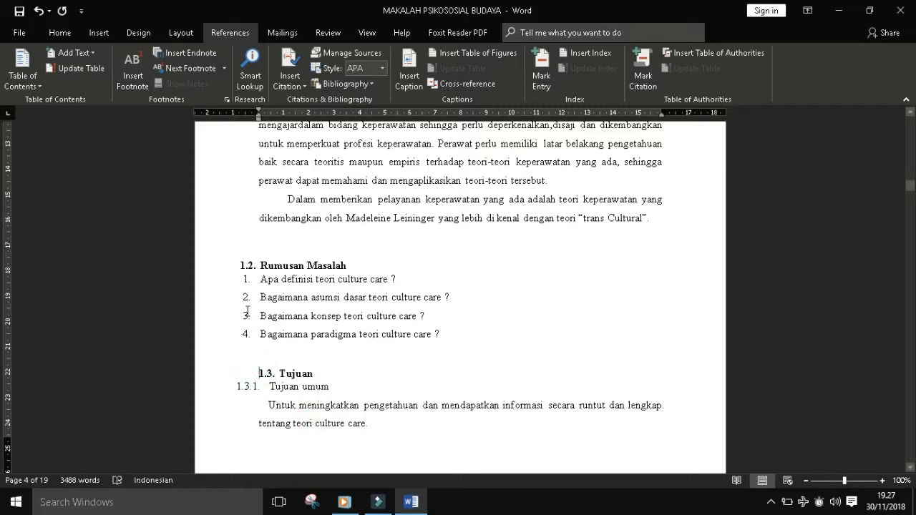
left_click_drag(259, 114, 240, 131)
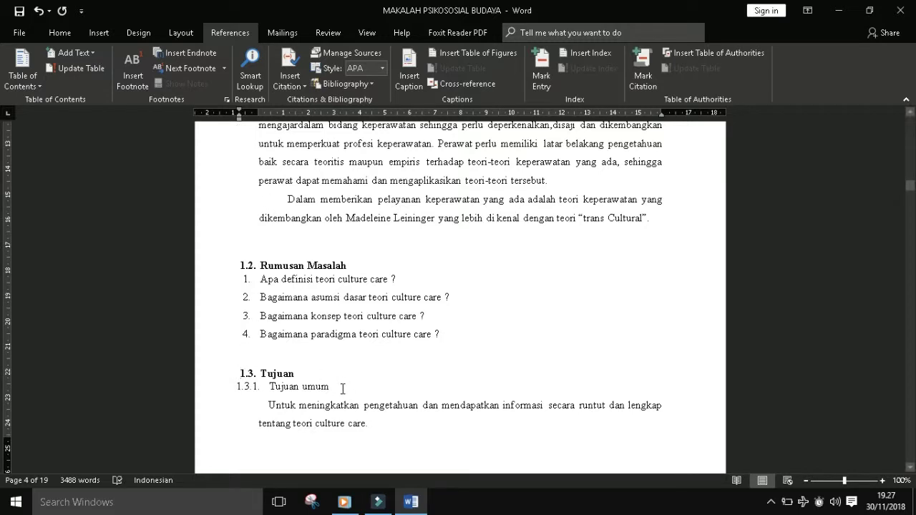
left_click_drag(342, 389, 228, 395)
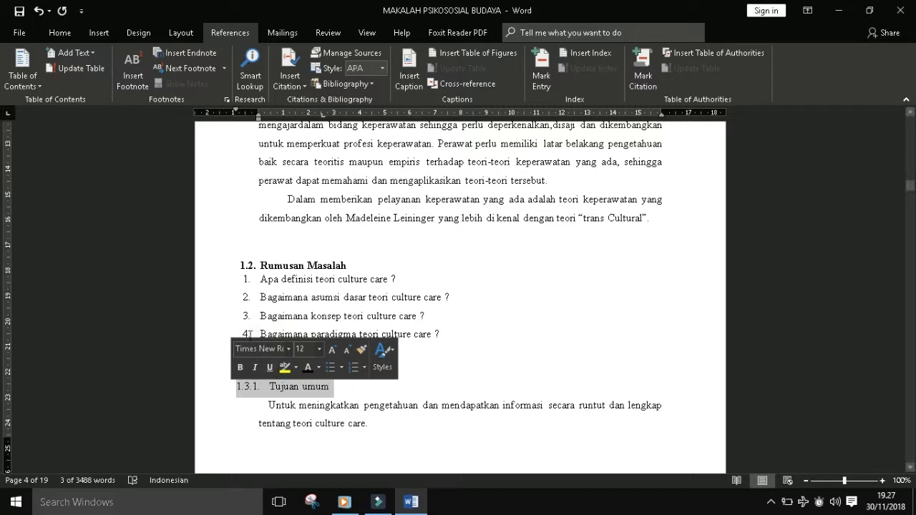
Set 1.3.1 Tujuan umum to Level 2, black, bold, and indented in line with 1.3. Tujuan
left_click(86, 54)
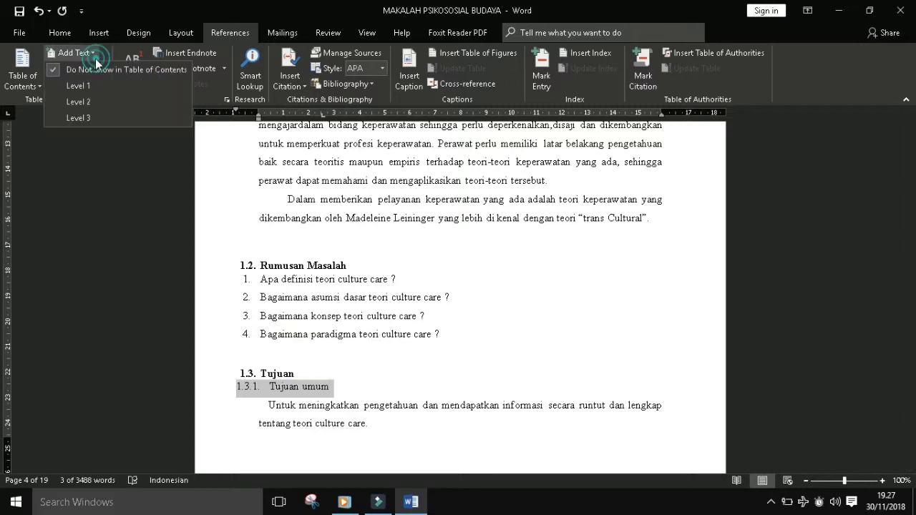
left_click(93, 102)
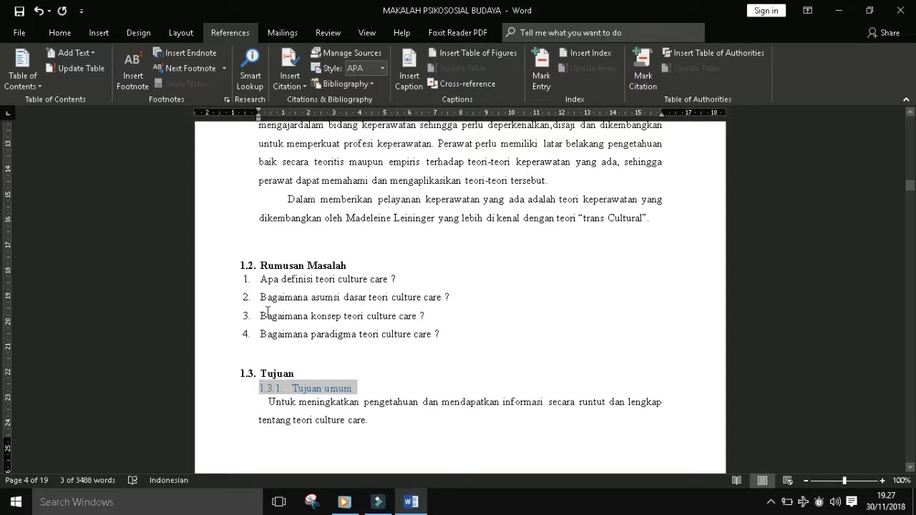
right_click(308, 387)
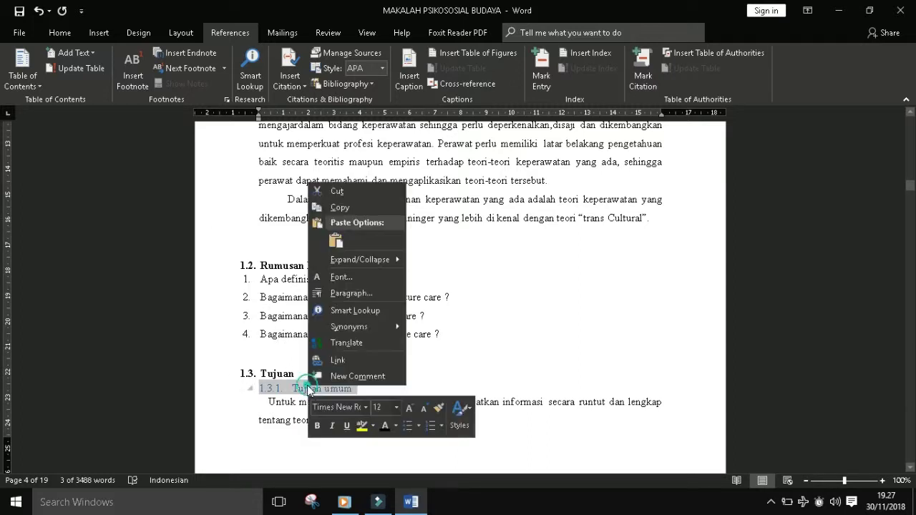
left_click(385, 426)
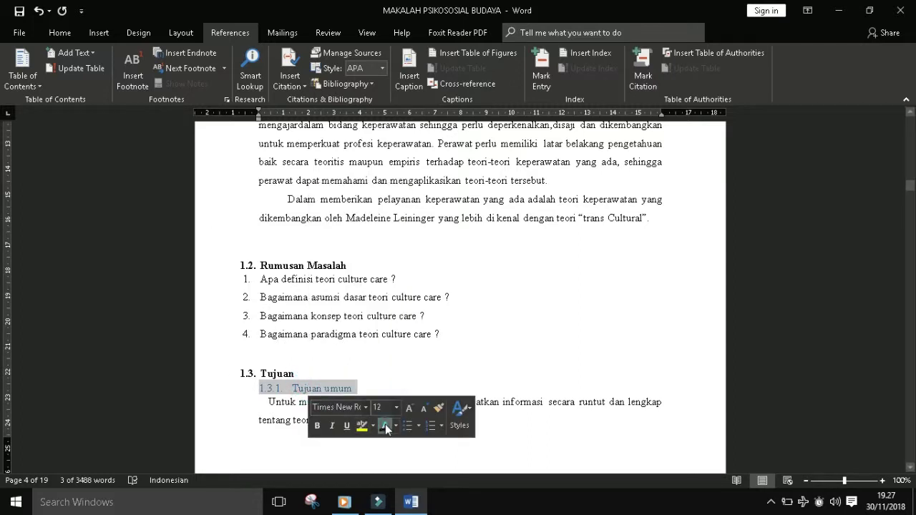
left_click(318, 427)
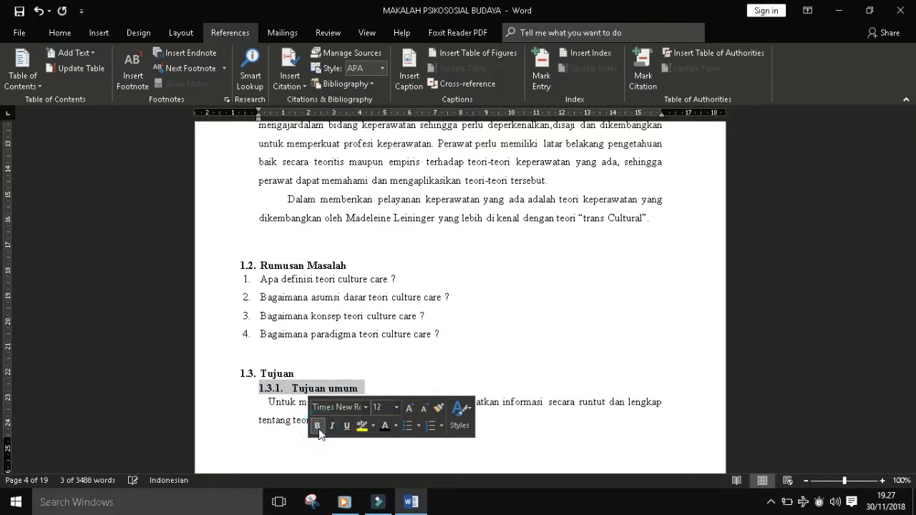
left_click(259, 387)
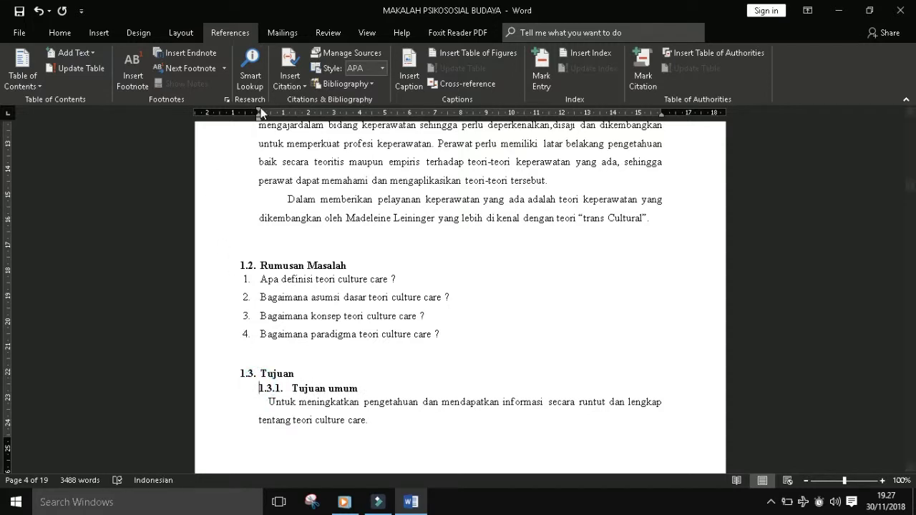
left_click_drag(259, 116, 241, 125)
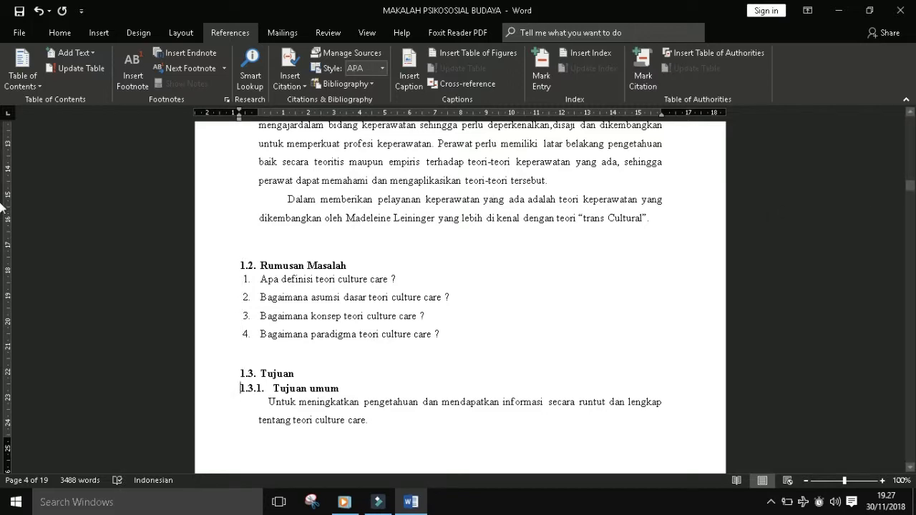
left_click_drag(909, 188, 912, 196)
left_click_drag(341, 331, 227, 335)
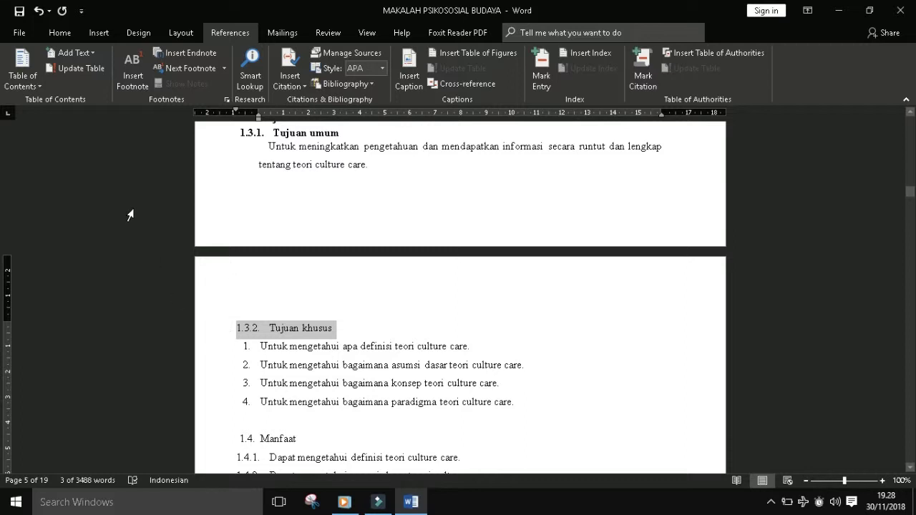
Set 1.3.2 Tujuan khusus to Level 2, black, bold, and indented in line with 1.3.1
left_click(91, 54)
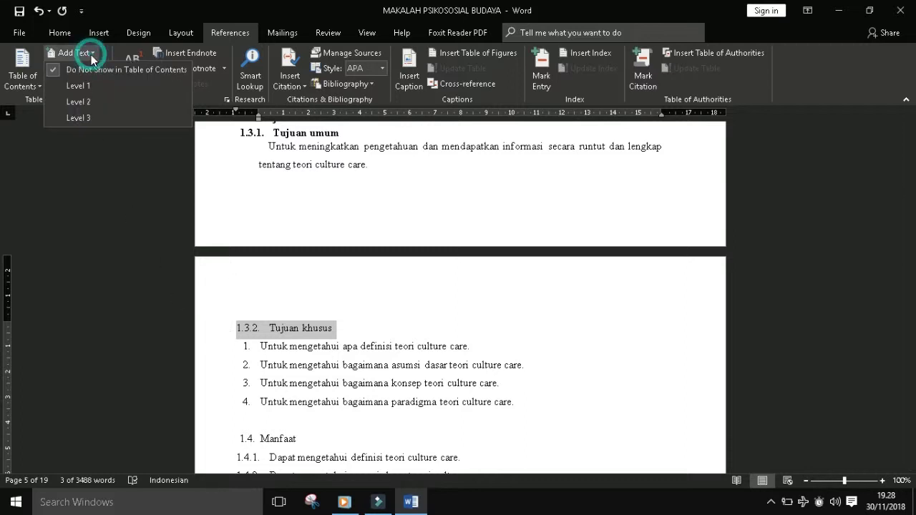
left_click(83, 101)
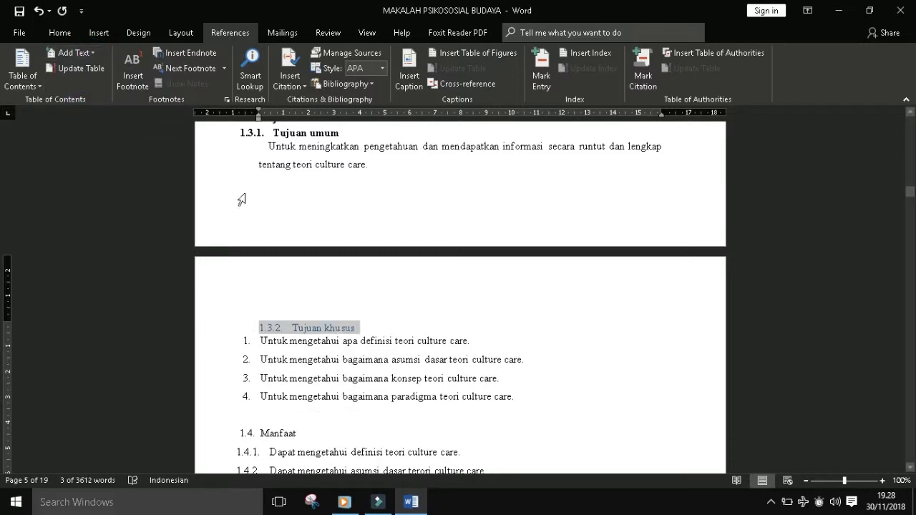
right_click(302, 328)
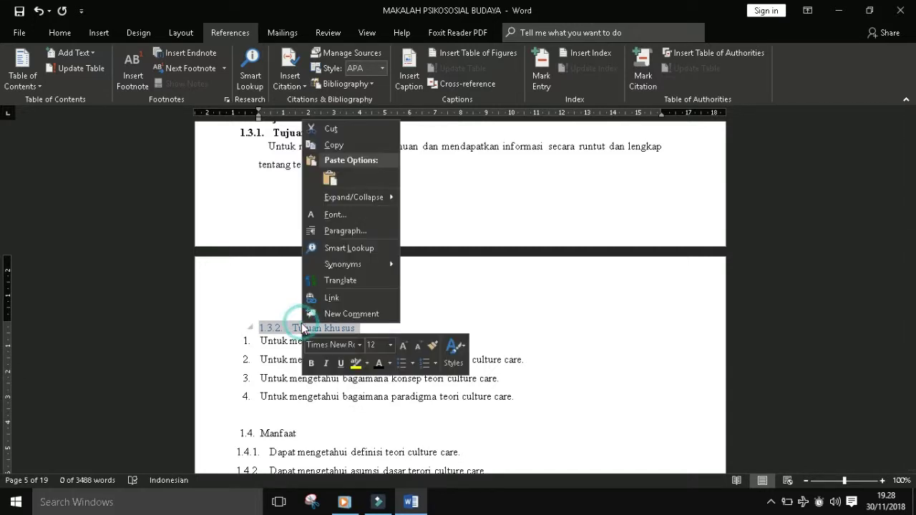
left_click(374, 365)
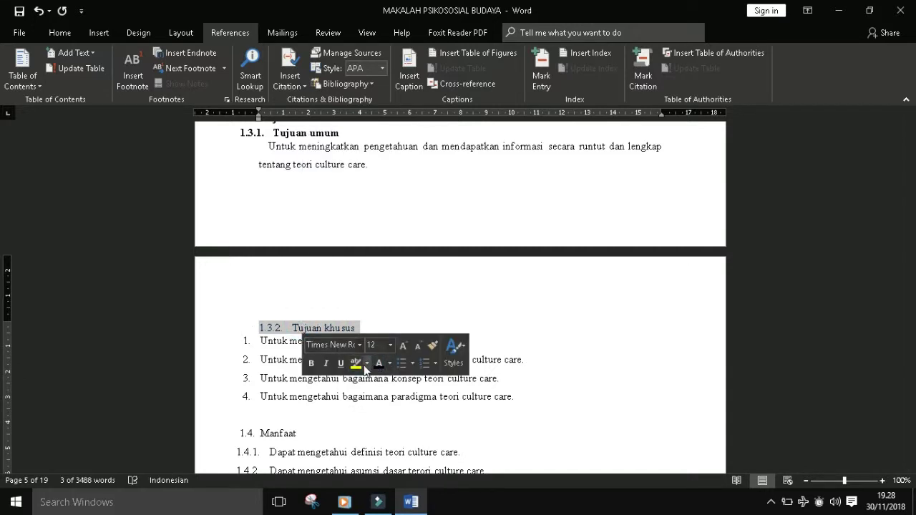
left_click(312, 365)
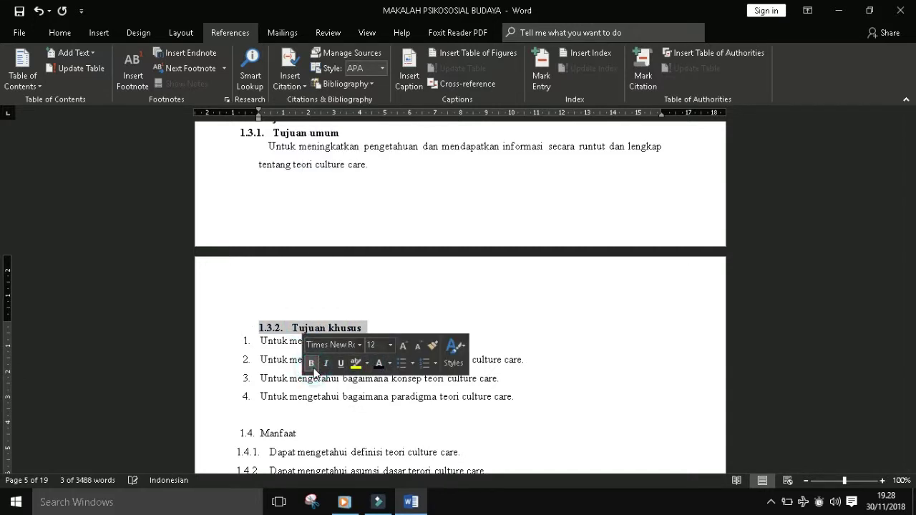
left_click(258, 328)
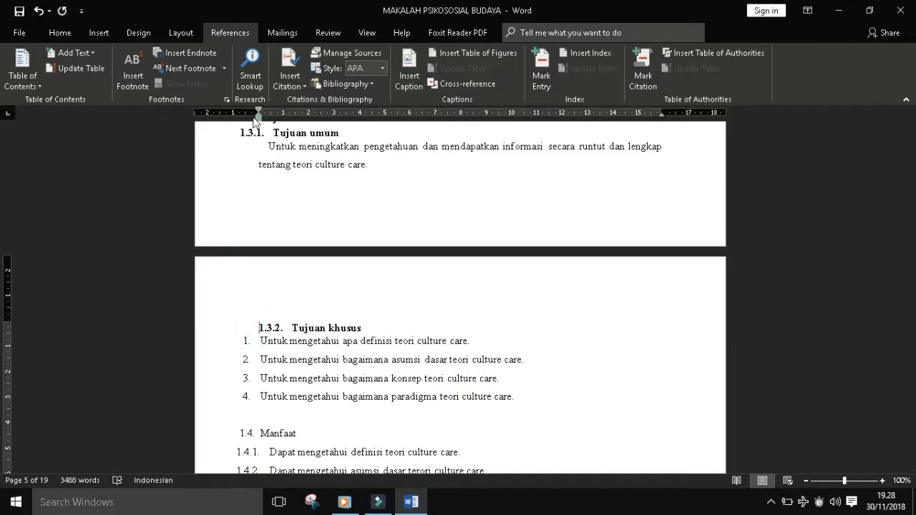
left_click_drag(256, 114, 242, 115)
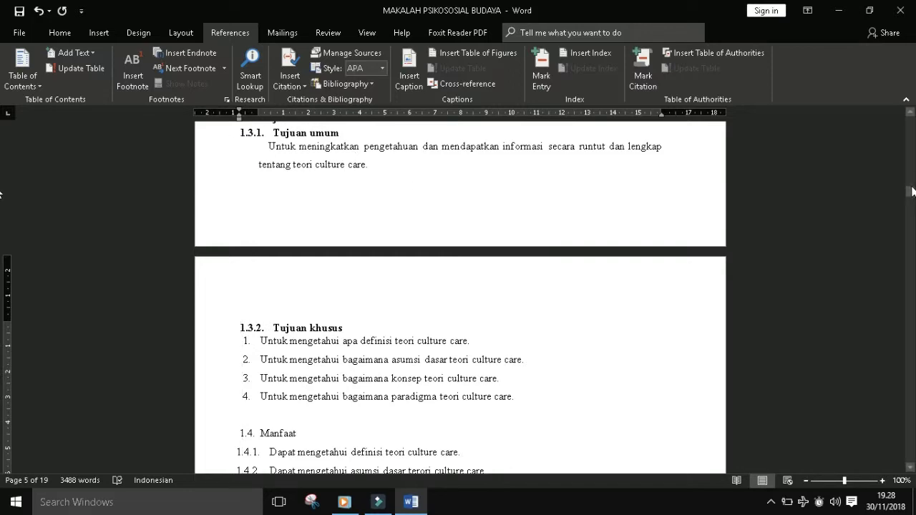
Scroll back and place the caret at the 1.3.2 Tujuan khusus heading
scroll(913, 191, "up", 5)
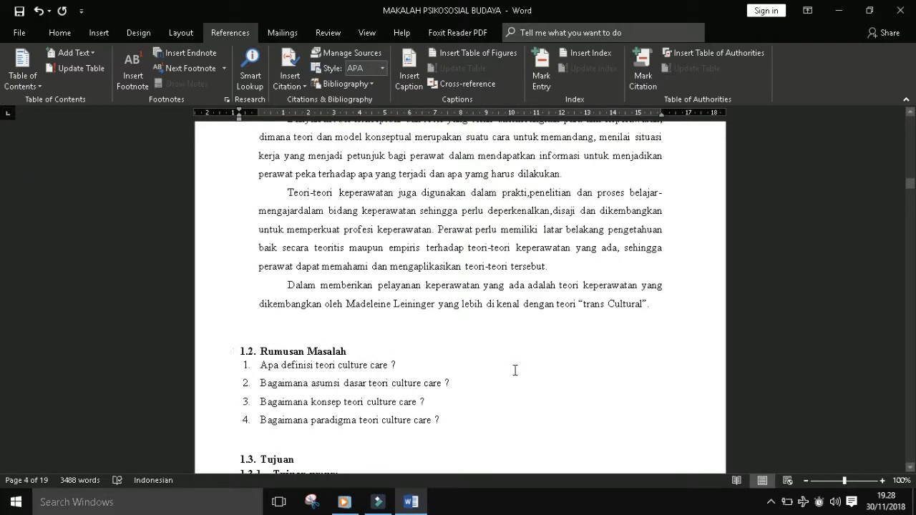
left_click(511, 374)
key("Down")
key("Down")
key("Down")
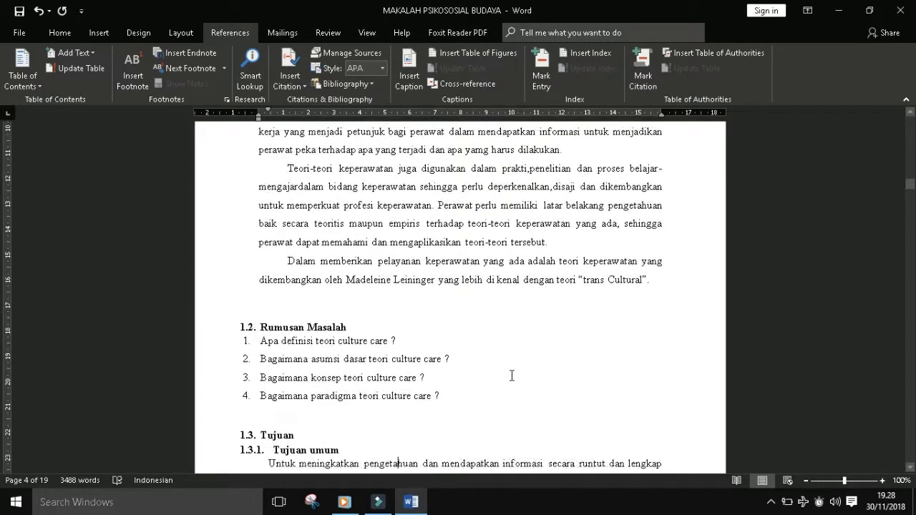
left_click_drag(911, 186, 911, 199)
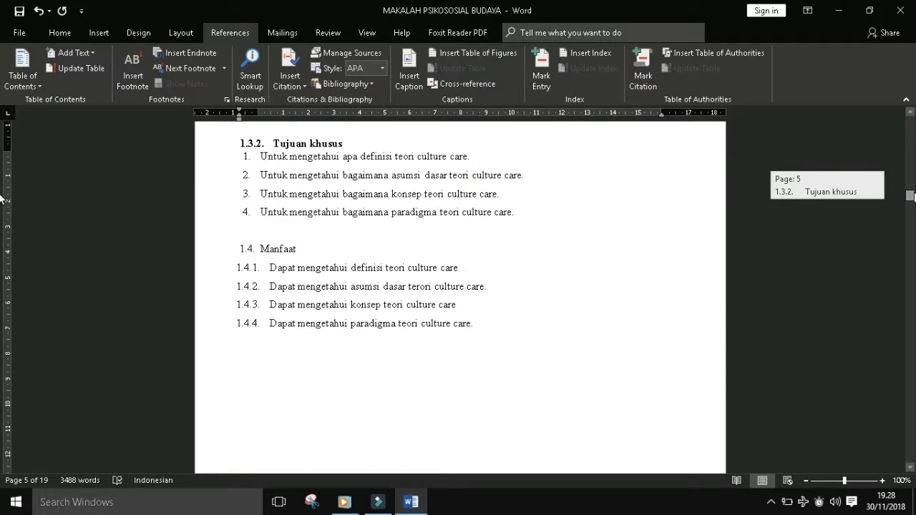
left_click_drag(911, 198, 910, 194)
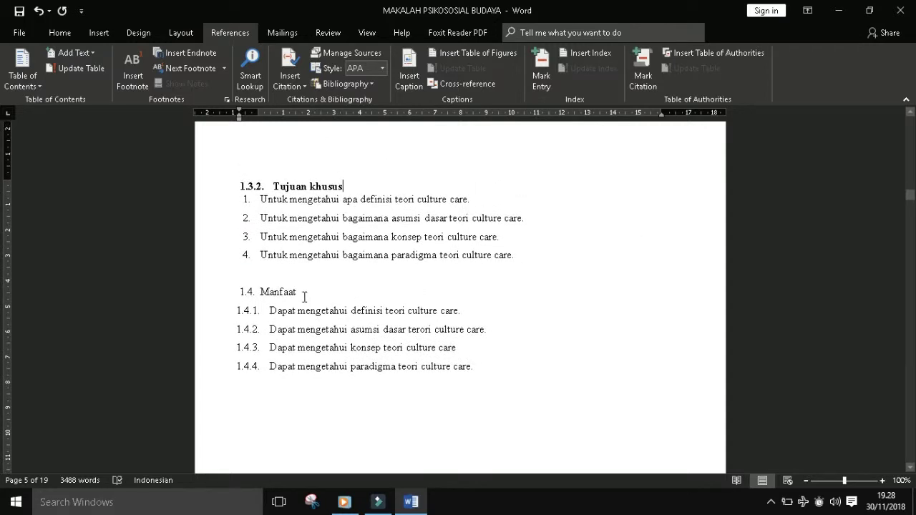
Mark 1.4. Manfaat as a Level 2 contents entry in bold black text
left_click_drag(304, 294, 231, 298)
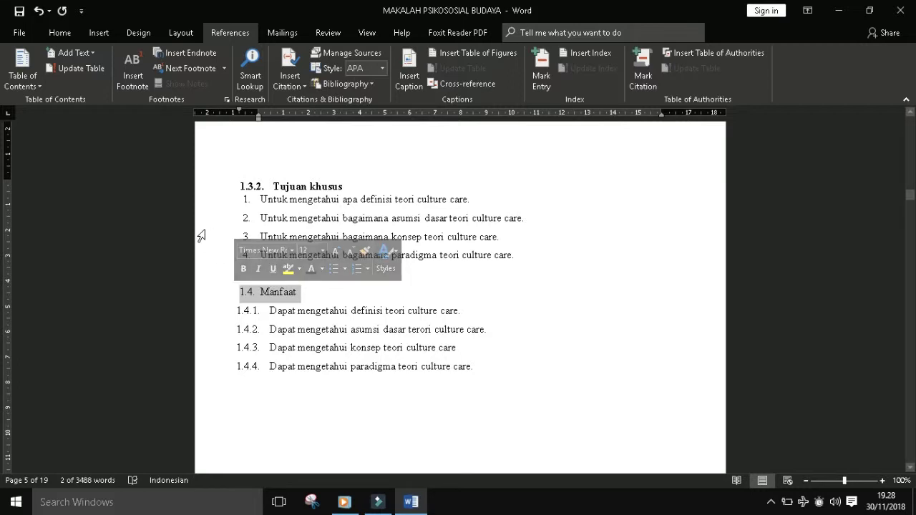
left_click(91, 55)
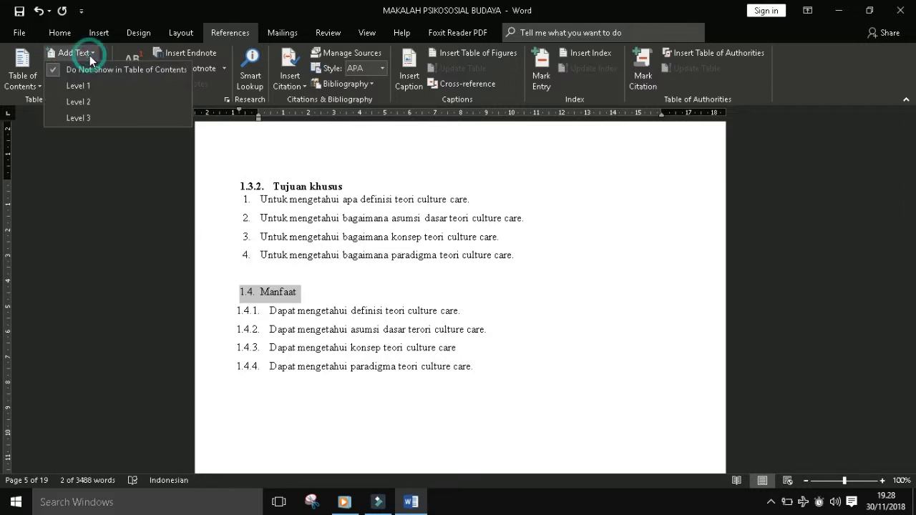
left_click(83, 104)
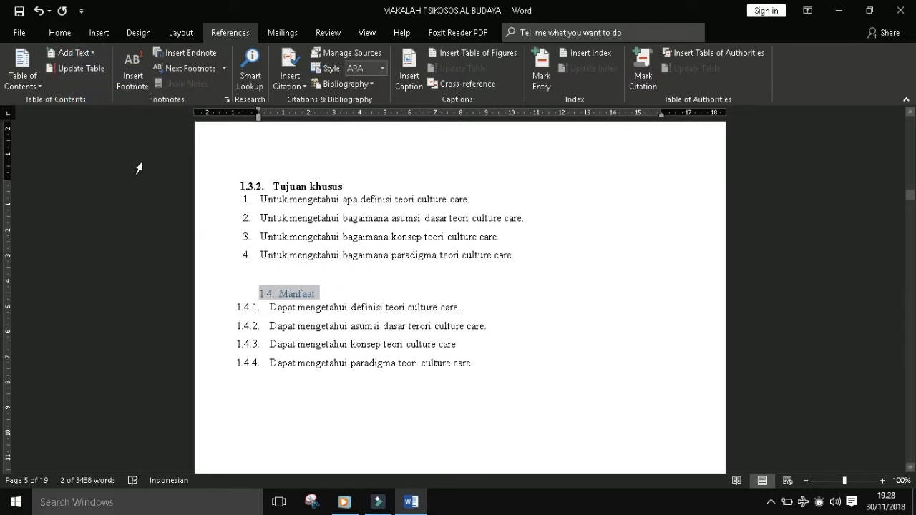
right_click(294, 296)
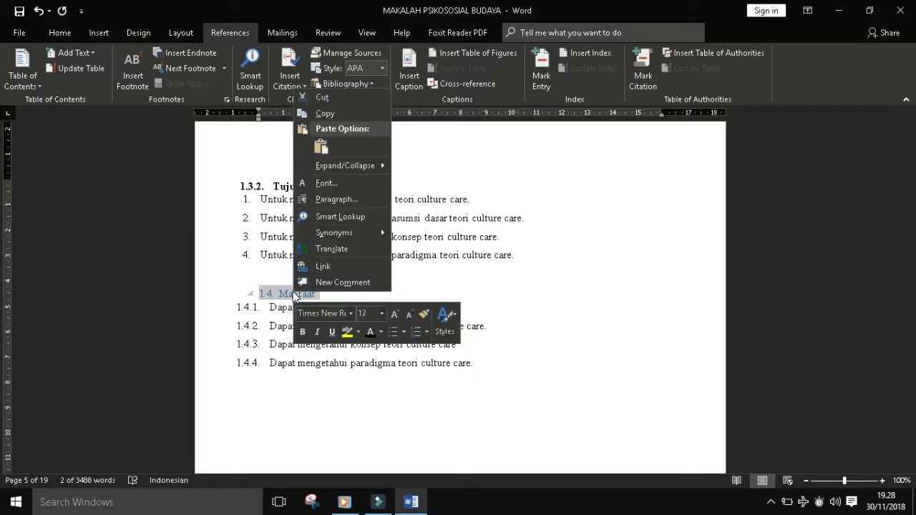
left_click(371, 332)
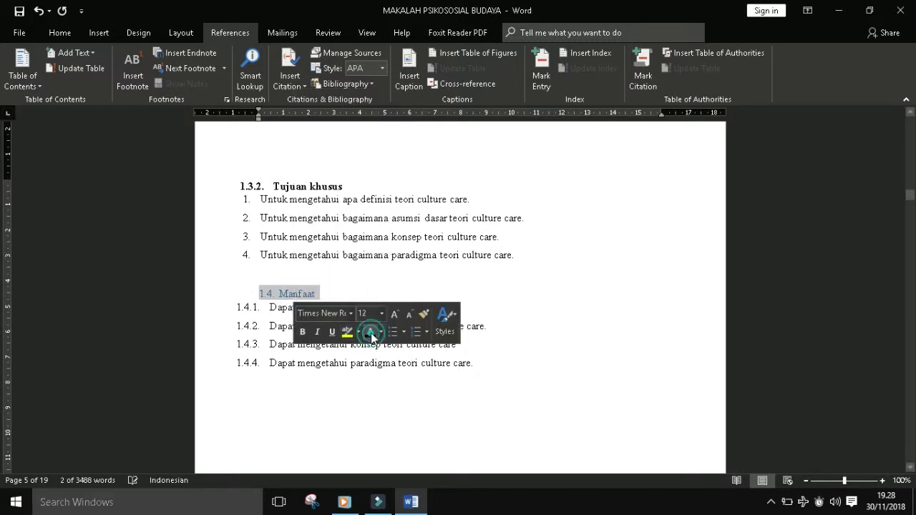
left_click(302, 332)
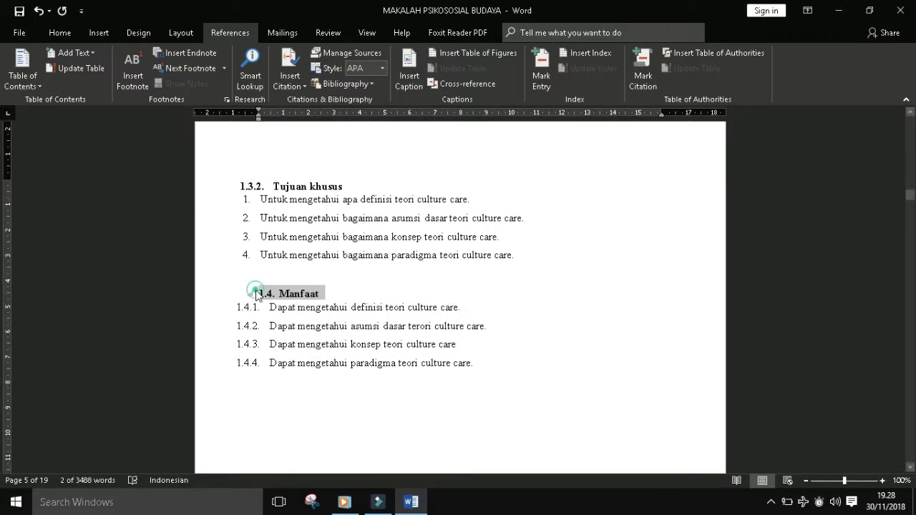
Shift the 1.4. Manfaat heading left to line up with 1.3.2. Tujuan khusus
left_click(258, 293)
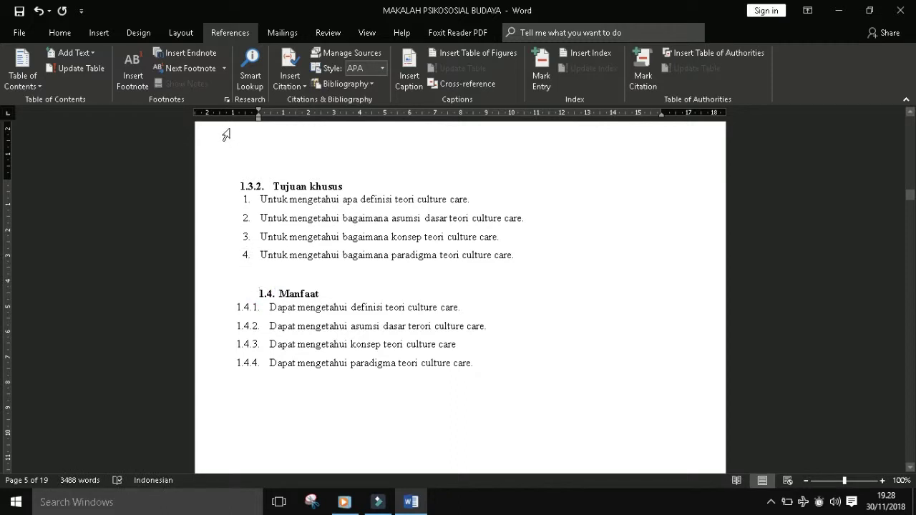
left_click_drag(259, 123, 242, 127)
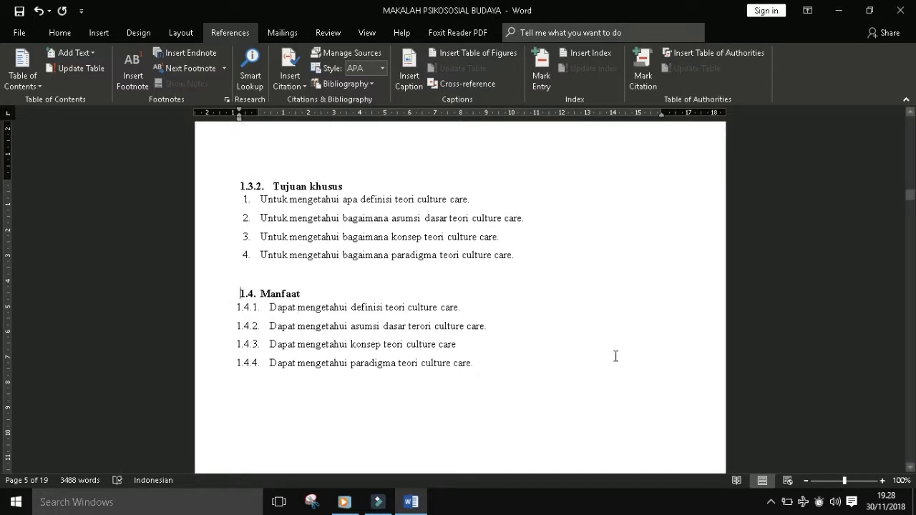
left_click_drag(910, 194, 911, 205)
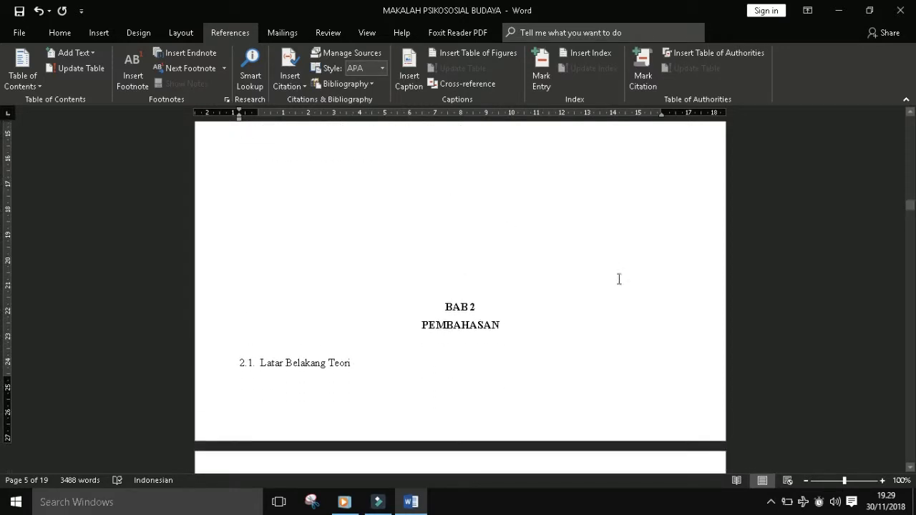
Push BAB 2 PEMBAHASAN onto a new page with a page break
left_click(436, 312)
key("Return")
key("ctrl+Return")
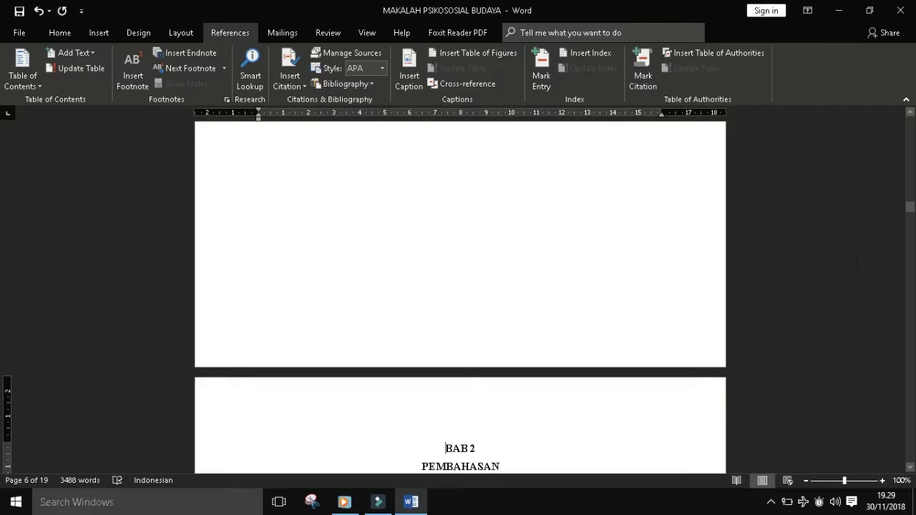
mouse_move(910, 207)
left_mouse_down()
mouse_move(913, 215)
mouse_move(725, 238)
left_mouse_up()
Mark BAB 2 PEMBAHASAN as a Level 1 contents entry, centred and recoloured black
left_click_drag(440, 236, 509, 253)
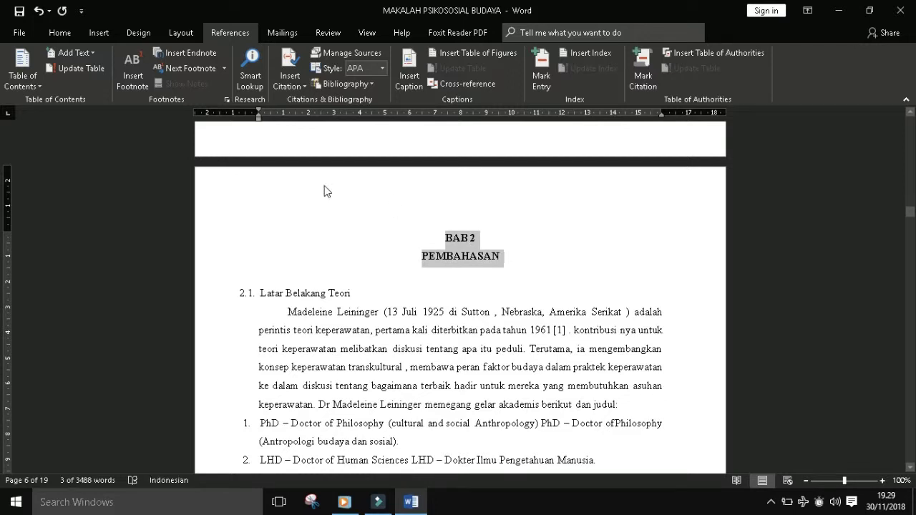
left_click(89, 56)
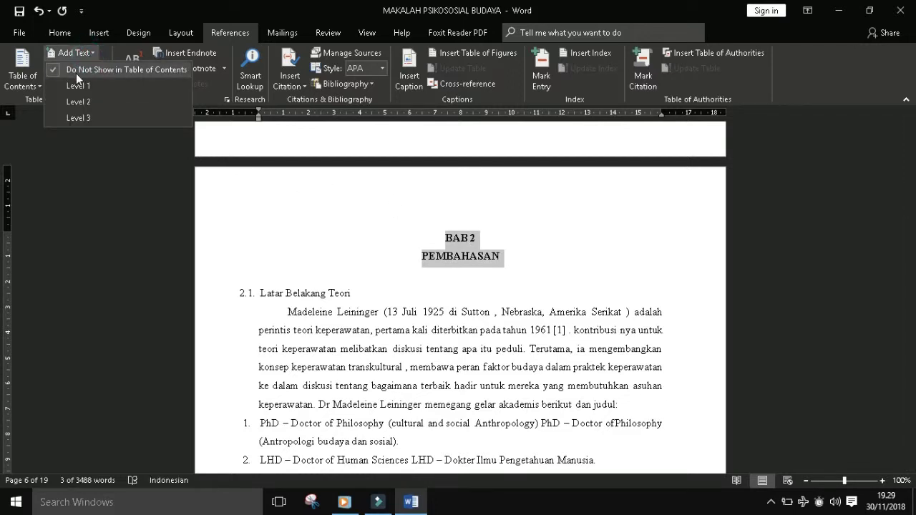
left_click(94, 85)
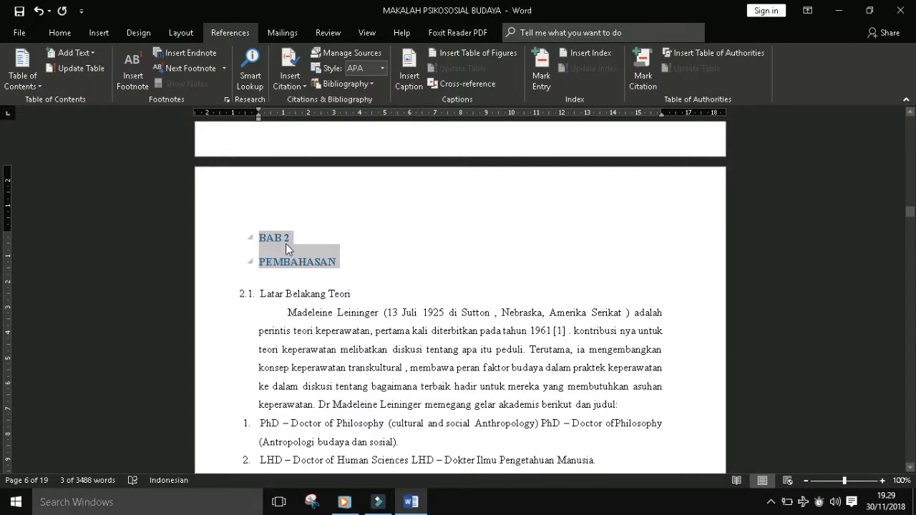
key("ctrl+e")
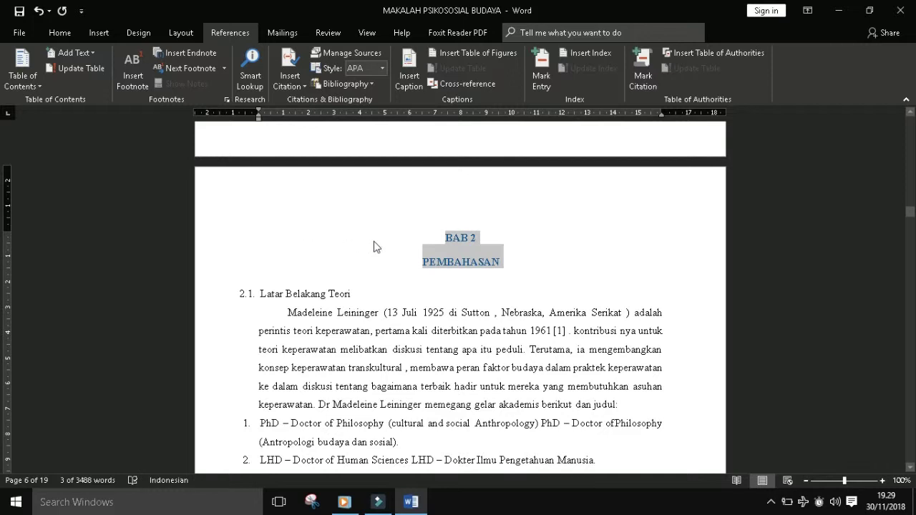
right_click(448, 247)
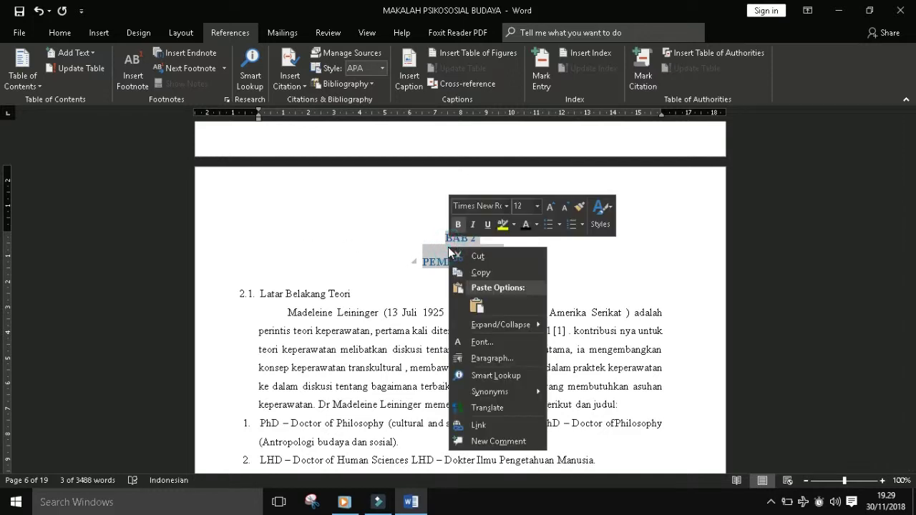
left_click(527, 226)
left_click(524, 264)
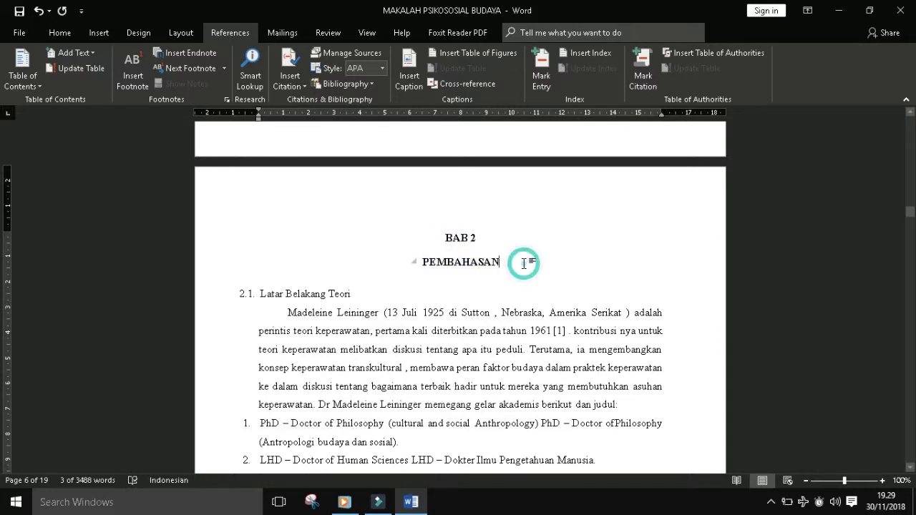
left_click_drag(360, 294, 229, 301)
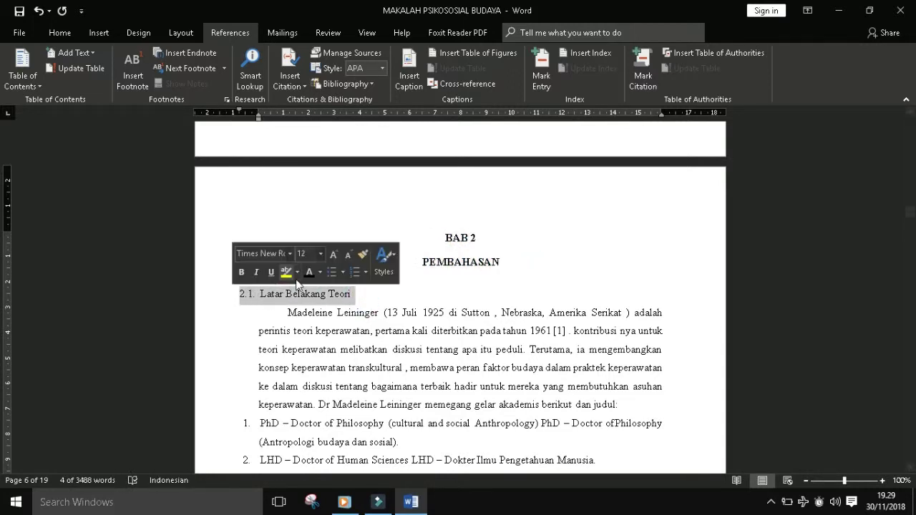
Make 2.1. Latar Belakang Teori a bold, black Level 2 contents entry
left_click(241, 277)
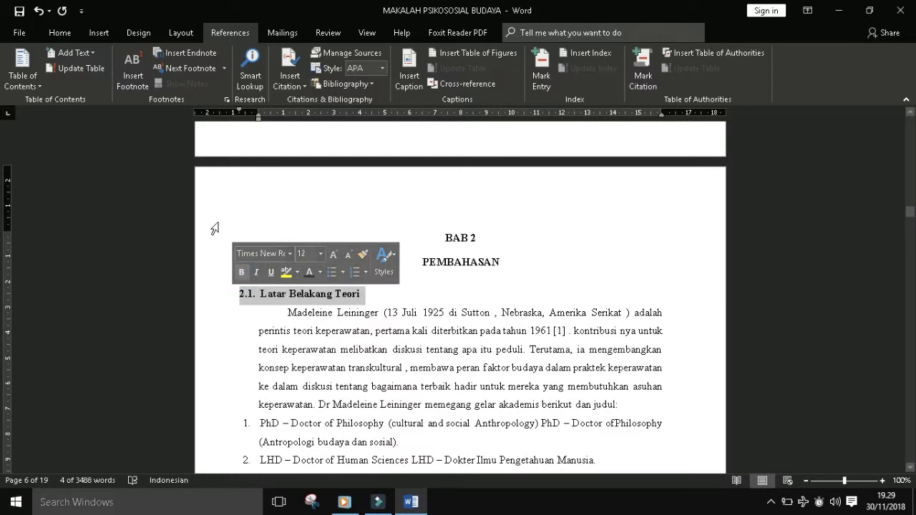
left_click(93, 53)
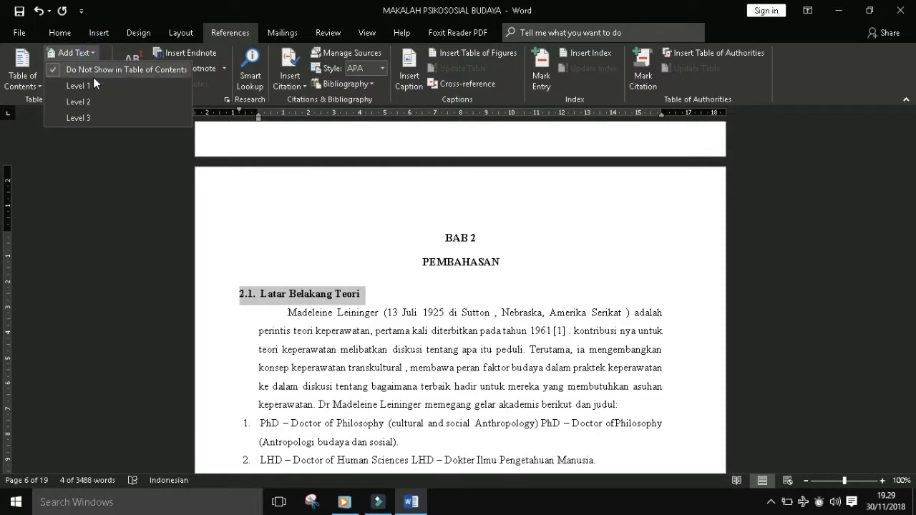
left_click(83, 102)
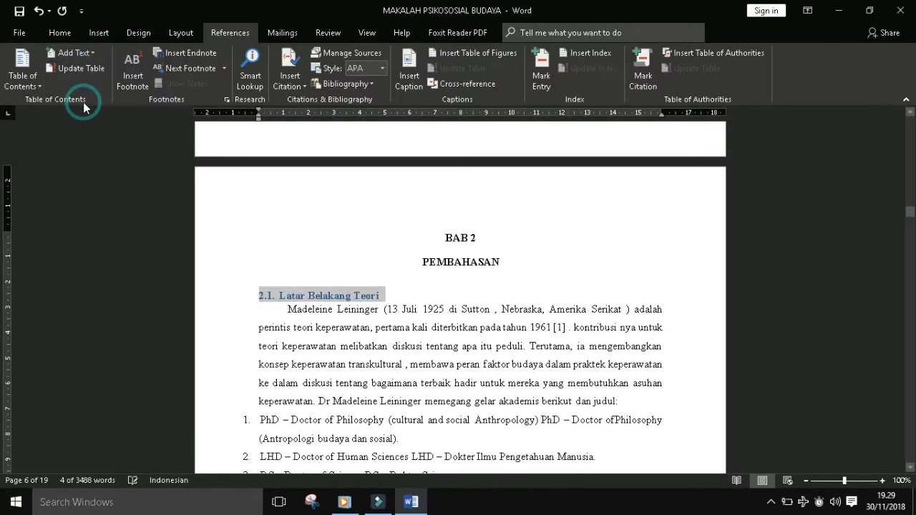
left_click(393, 295)
left_click_drag(392, 296, 256, 299)
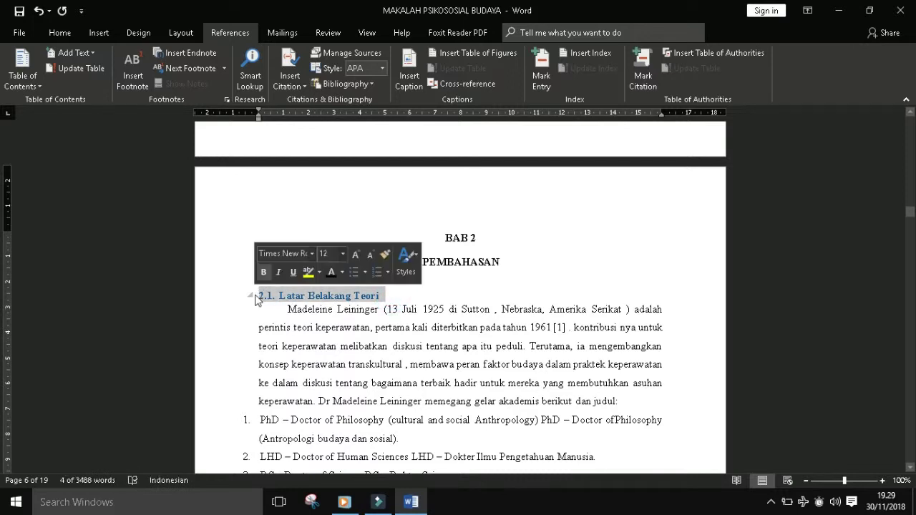
left_click(330, 272)
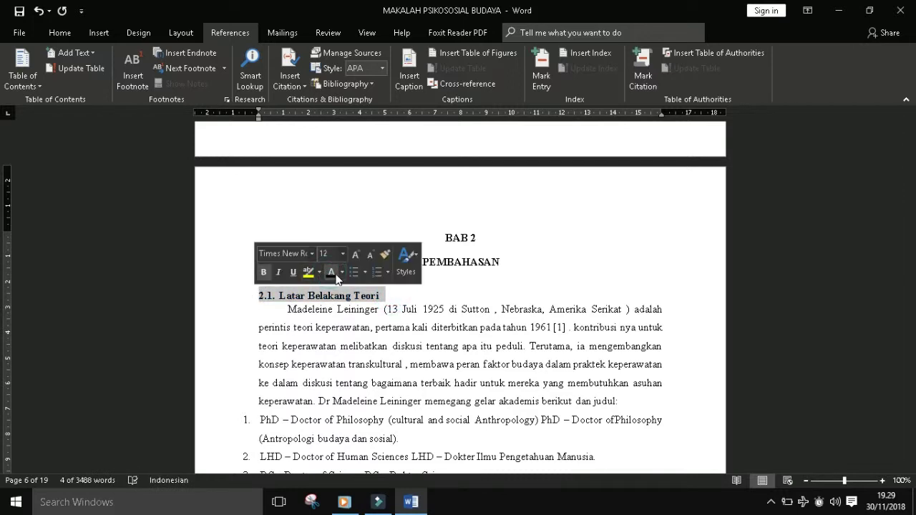
left_click(380, 297)
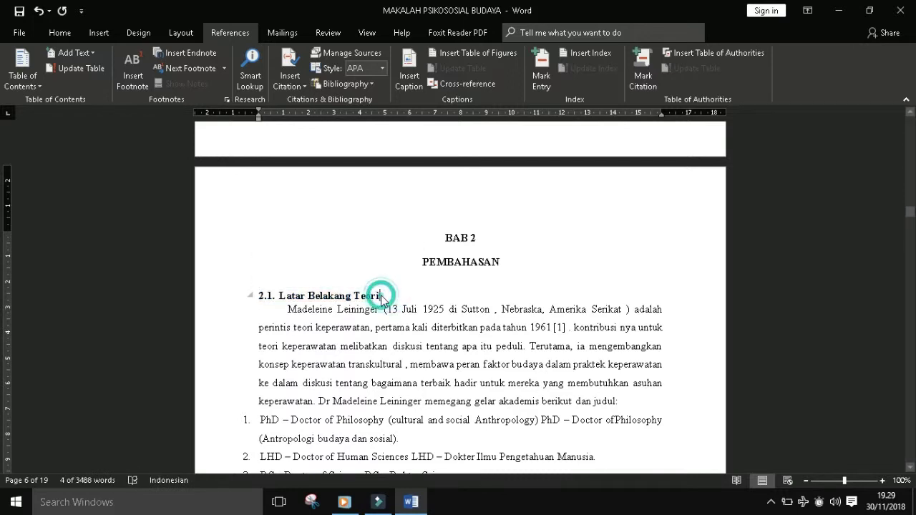
Shift the 2.1. Latar Belakang Teori heading left to the margin using the ruler indent
left_click(261, 295)
left_click(260, 295)
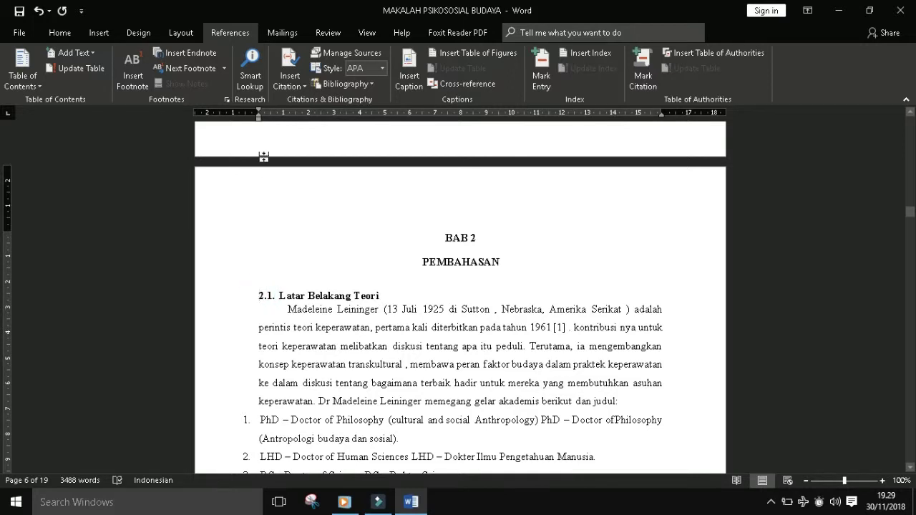
left_click_drag(259, 118, 256, 126)
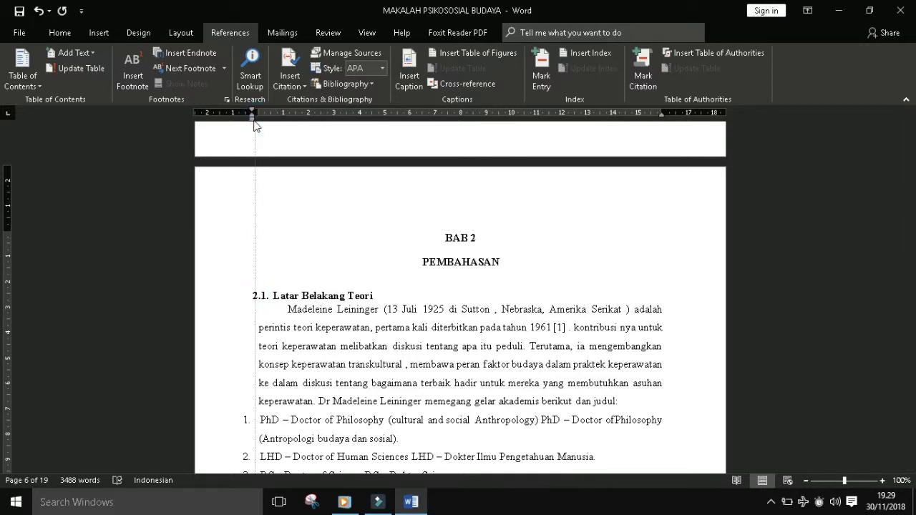
left_click(333, 310)
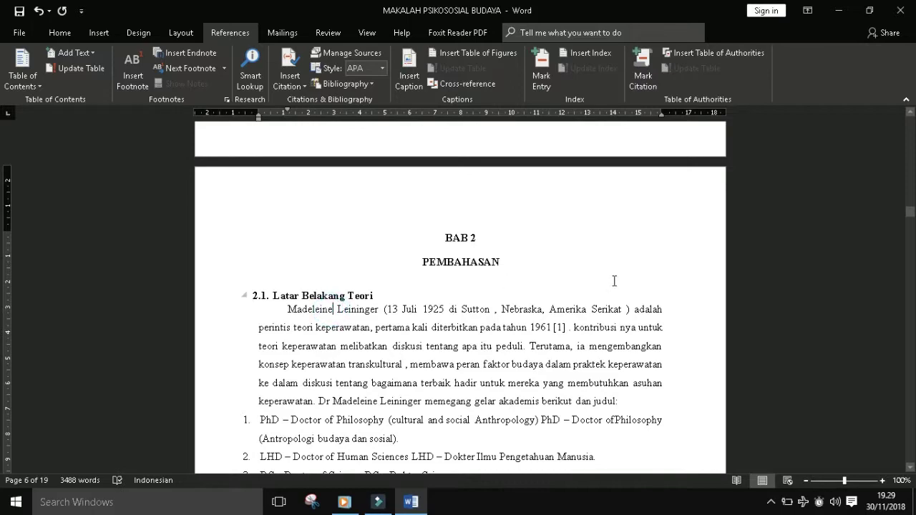
left_click_drag(912, 212, 912, 227)
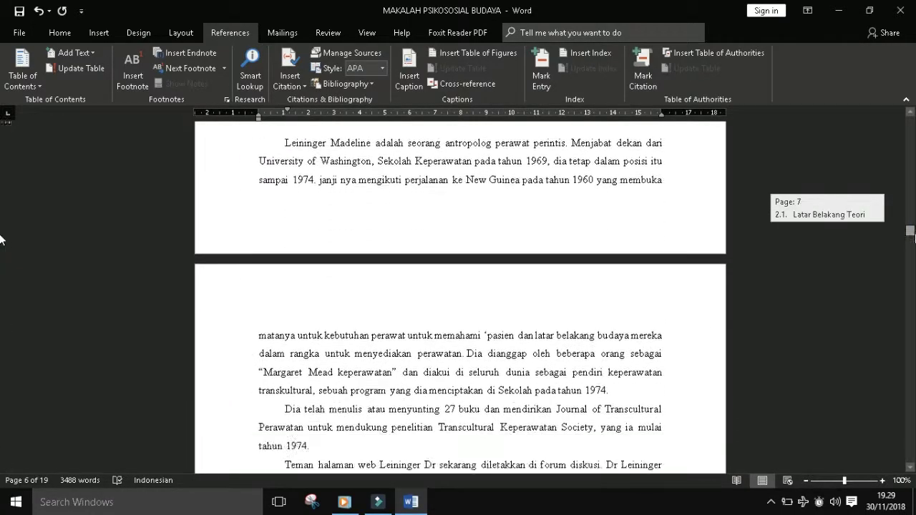
Mark 2.2. Definisi Teori Trans Culture as a Level 2 entry in bold black text
left_click_drag(912, 226, 912, 255)
left_click_drag(0, 257, 912, 236)
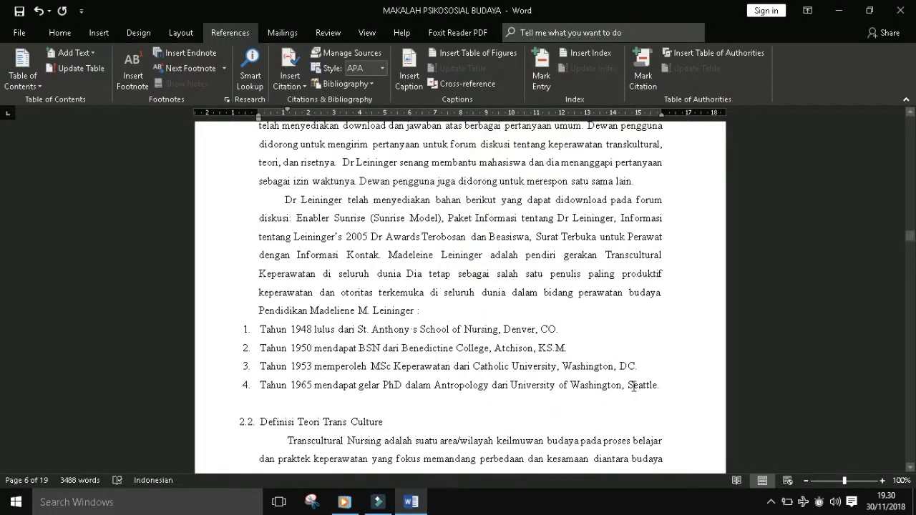
left_click_drag(392, 426, 242, 414)
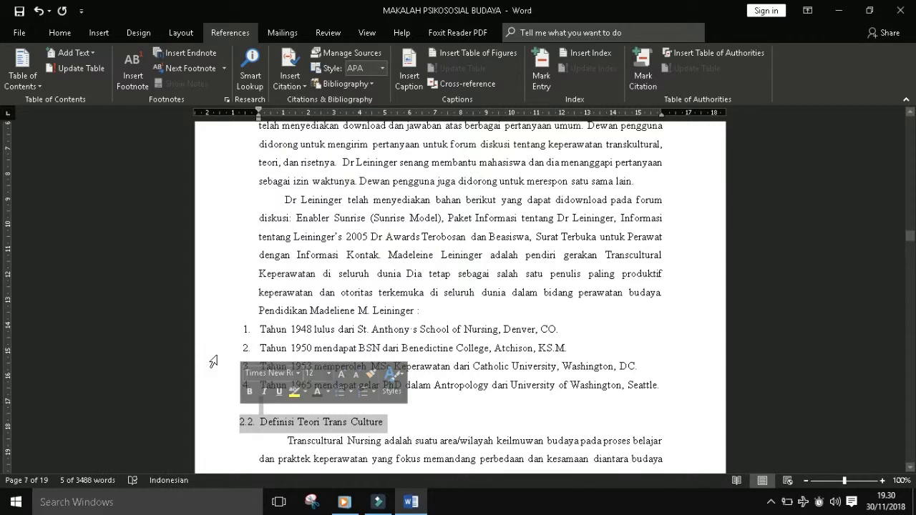
left_click(93, 53)
left_click(88, 102)
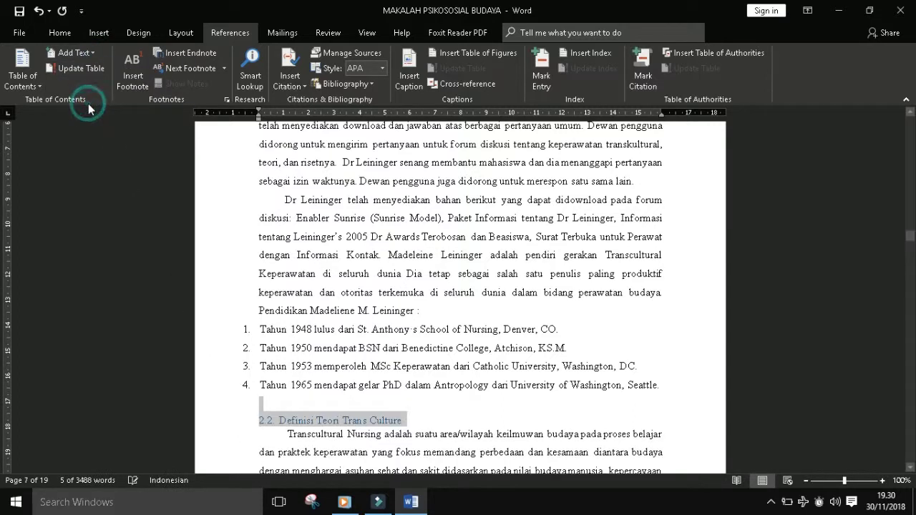
mouse_move(332, 421)
right_click(402, 421)
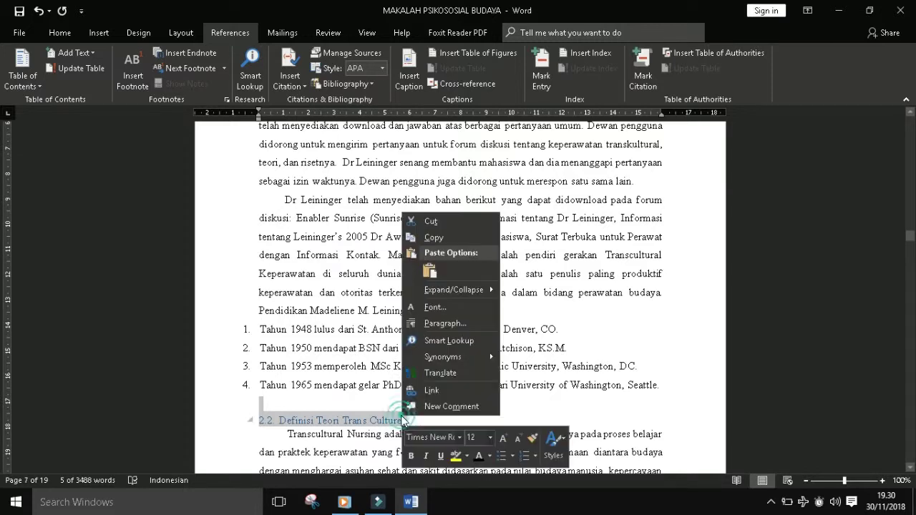
left_click(479, 457)
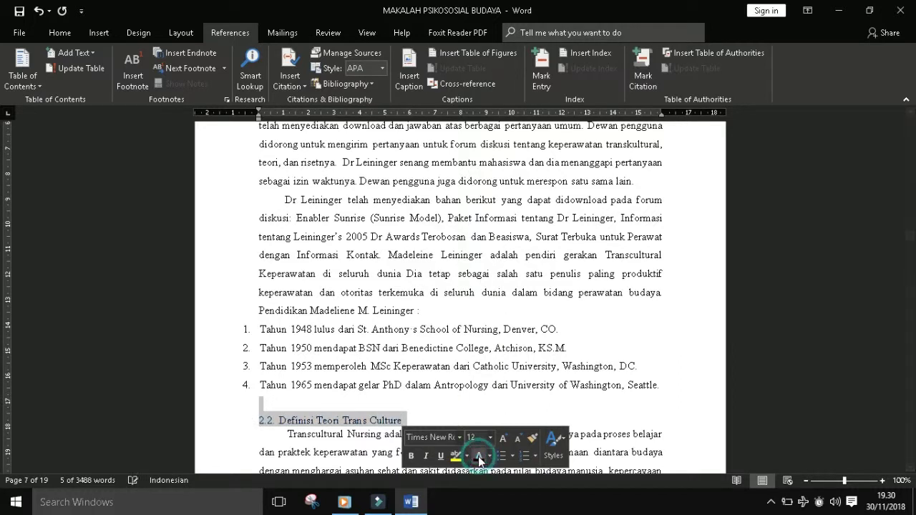
left_click(411, 456)
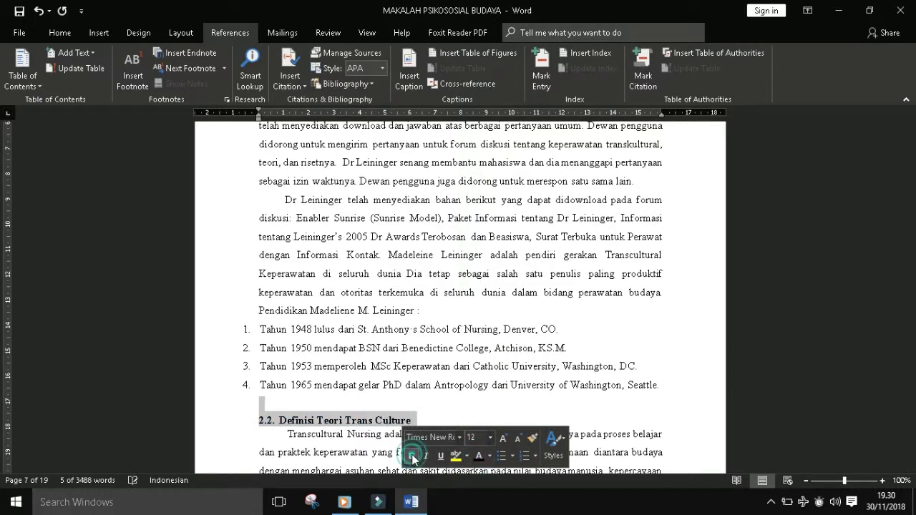
Shift the 2.2 heading left to the margin, lining it up with 2.1
left_click(255, 421)
left_click(257, 420)
left_click(259, 405)
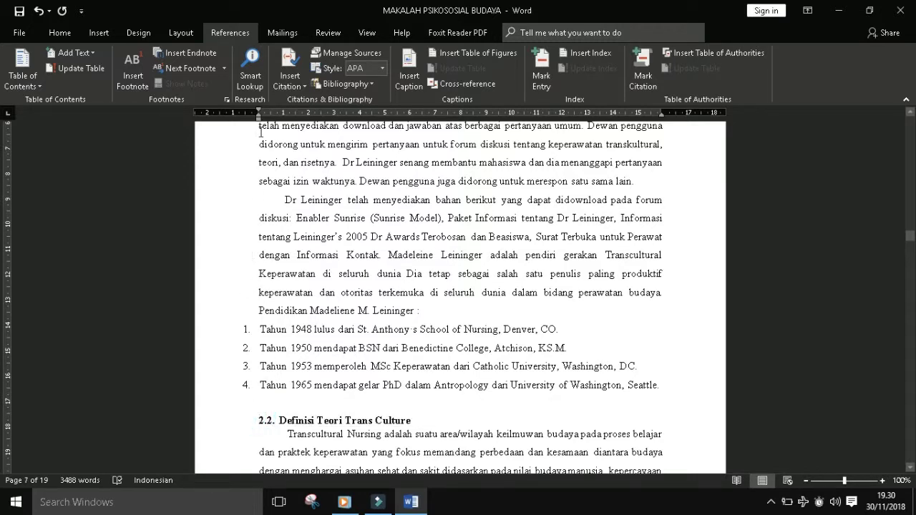
left_click_drag(259, 114, 240, 130)
left_click(534, 377)
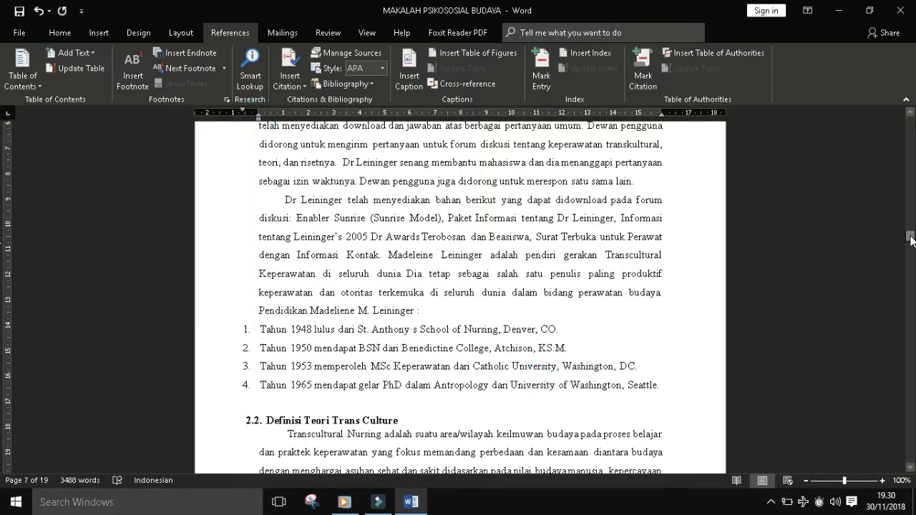
left_click_drag(911, 241, 911, 250)
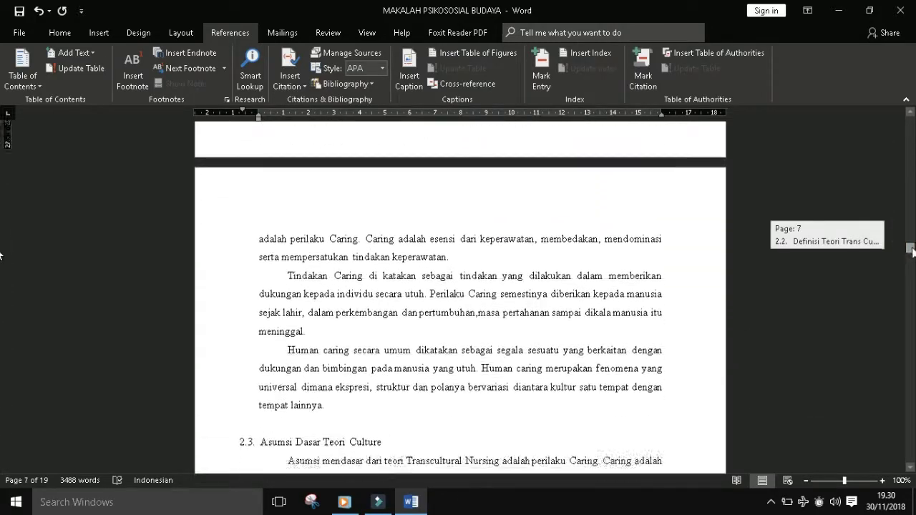
Mark 2.3. Asumsi Dasar Teori Culture as a Level 2 entry in bold black text
left_click_drag(912, 251, 910, 251)
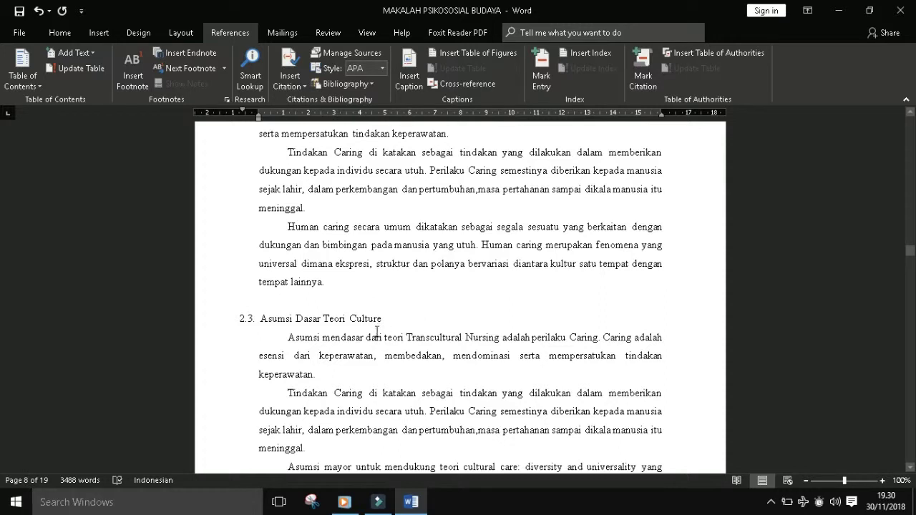
left_click_drag(383, 320, 230, 323)
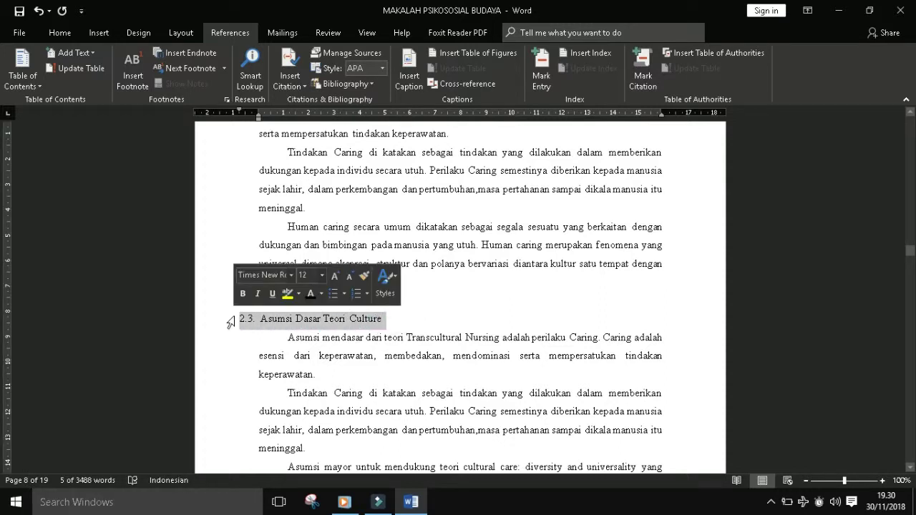
left_click(99, 55)
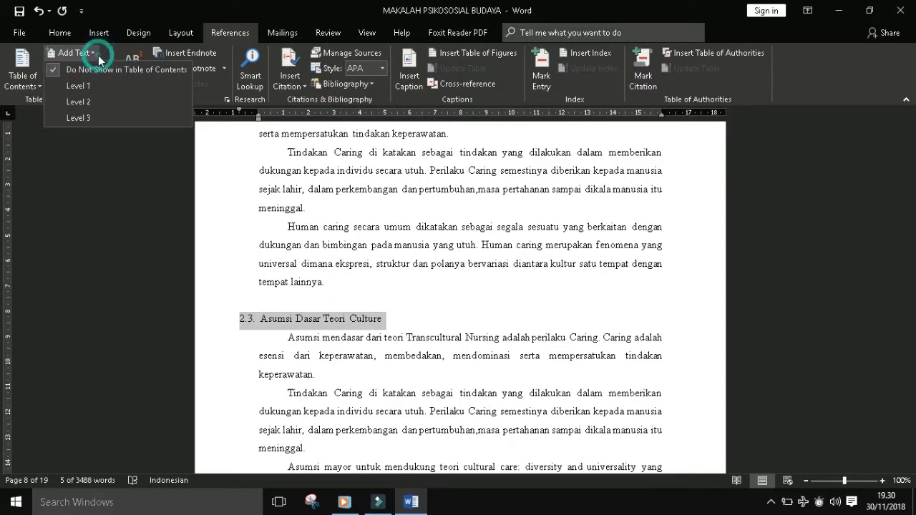
left_click(87, 103)
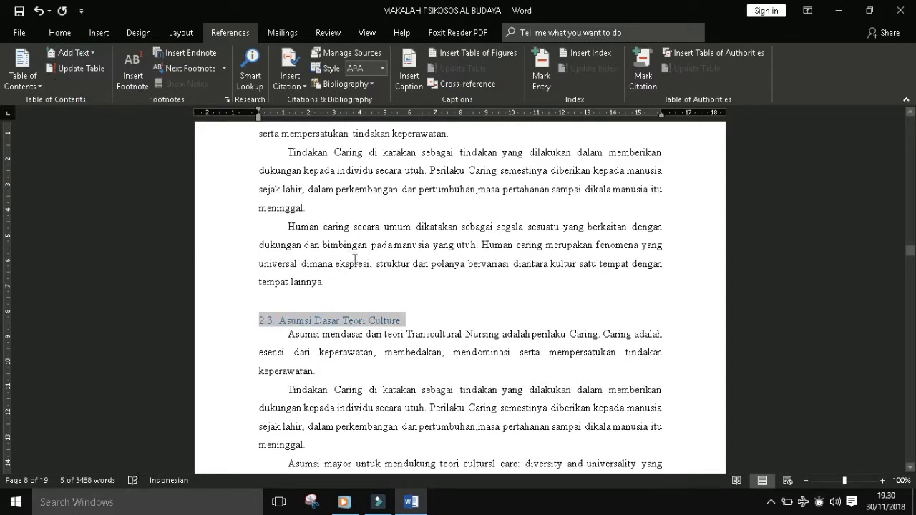
right_click(382, 322)
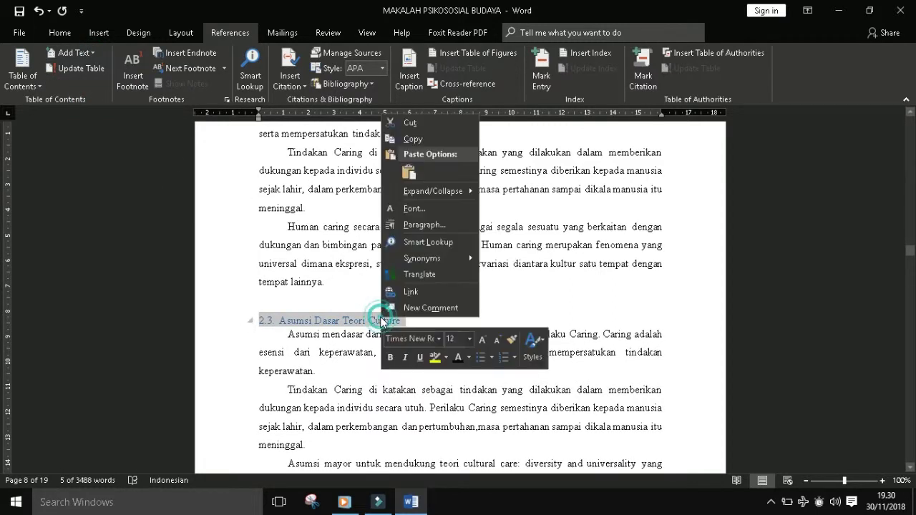
left_click(459, 364)
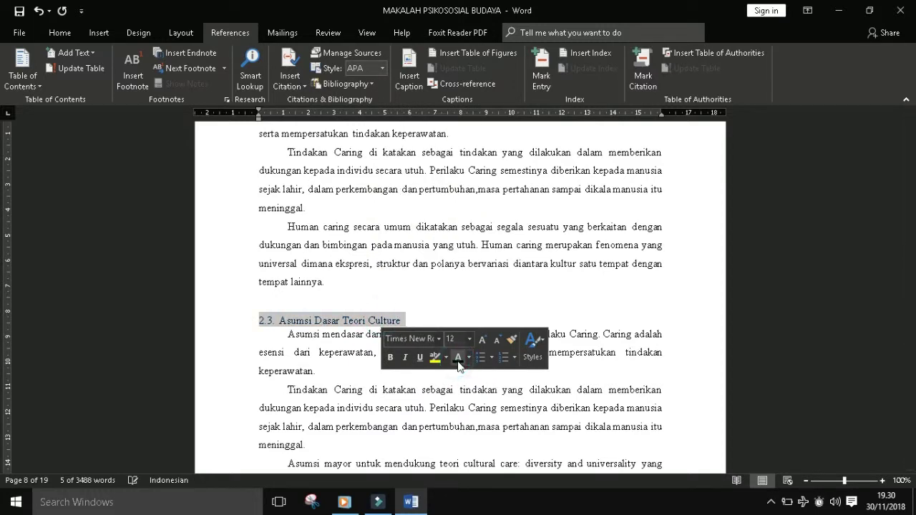
left_click(391, 358)
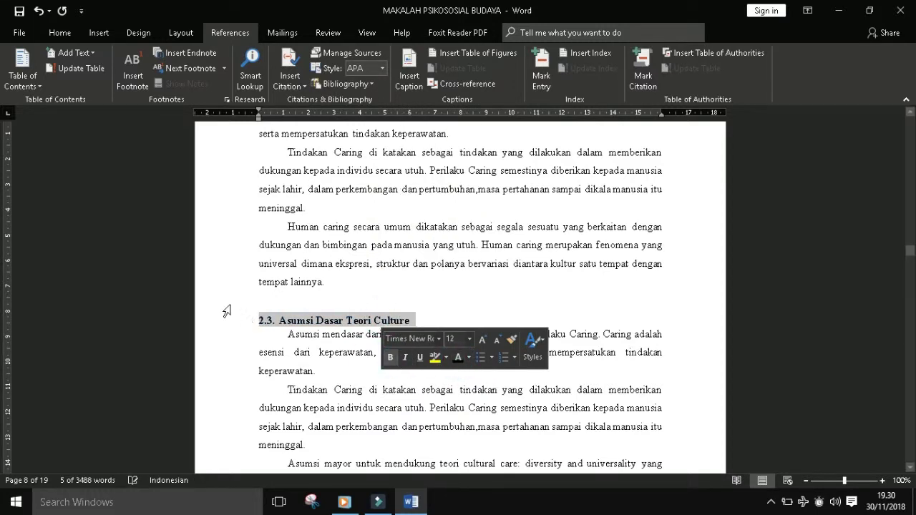
Shift the 2.3 heading left to the margin with the ruler indent marker
left_click(258, 321)
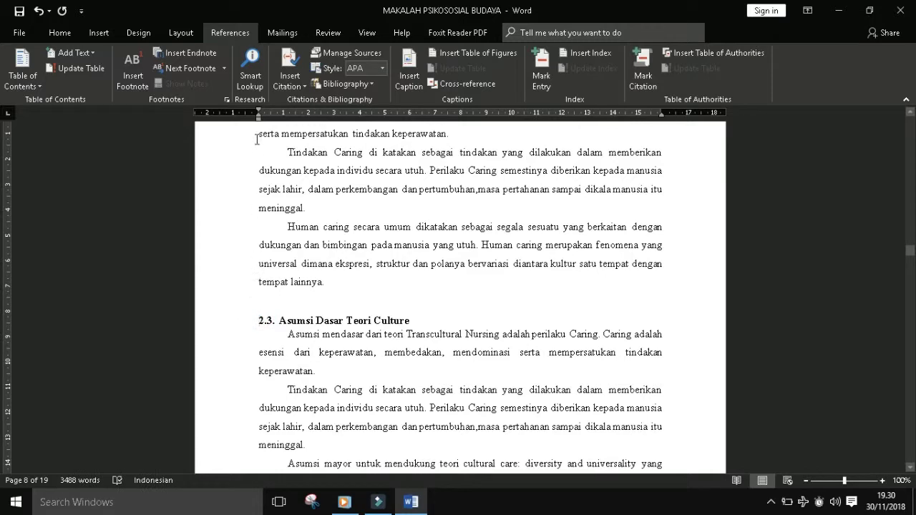
left_click_drag(258, 116, 252, 117)
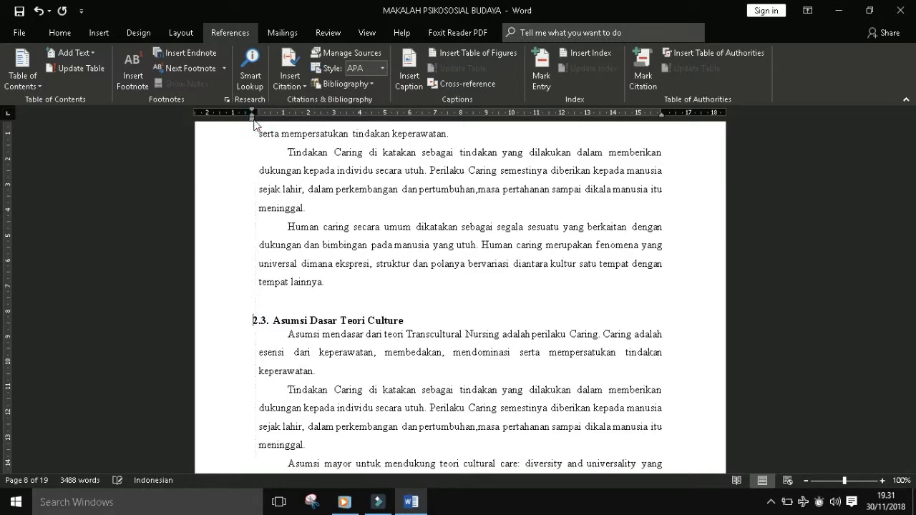
left_click(372, 359)
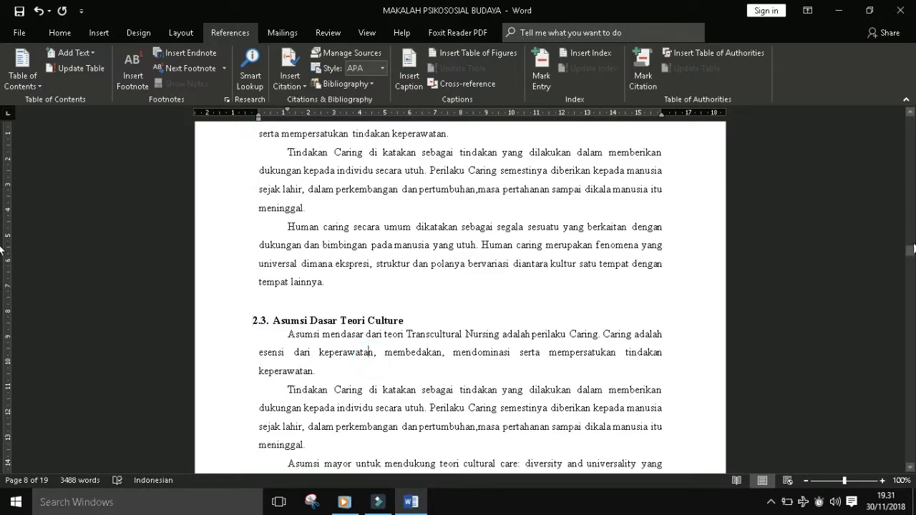
left_click_drag(910, 250, 910, 262)
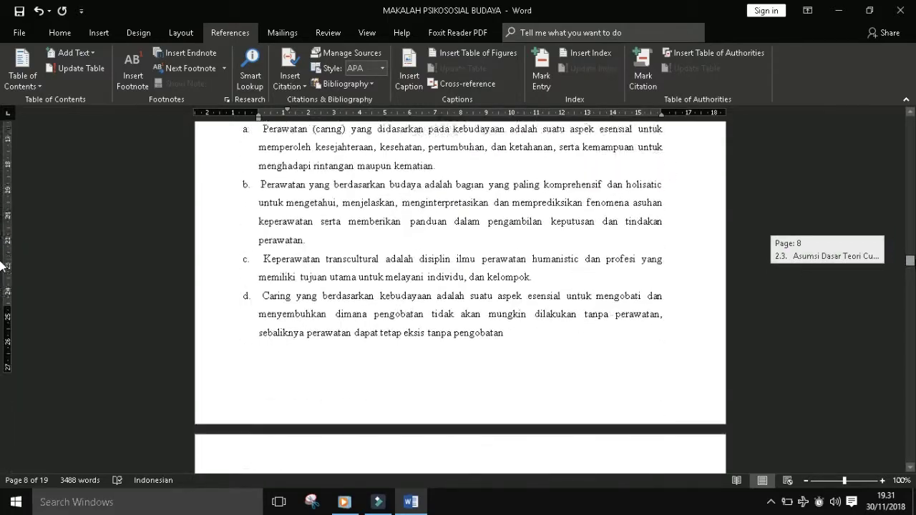
Mark 2.4. Konsep Teori Keperawatan Transcultural as a Level 2 entry in bold black text
left_click_drag(0, 266, 1, 280)
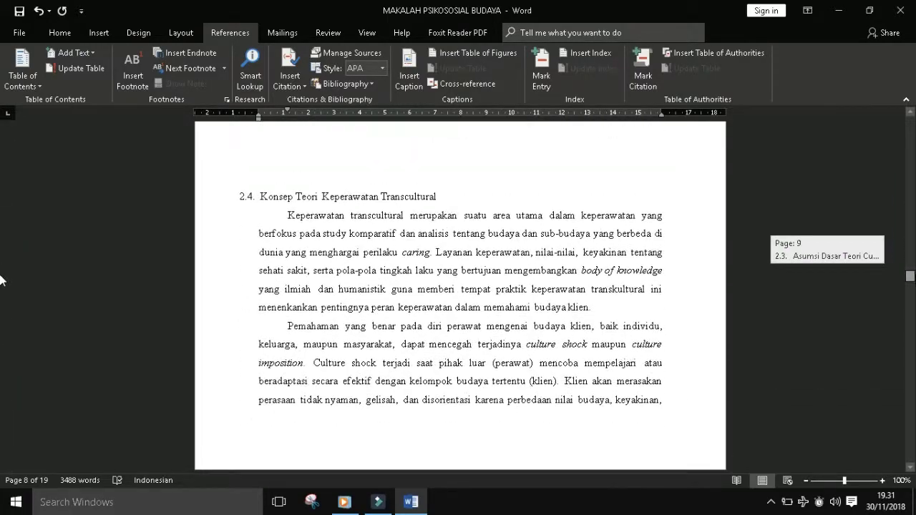
scroll(1, 280, "up", 1)
left_click_drag(449, 265, 228, 269)
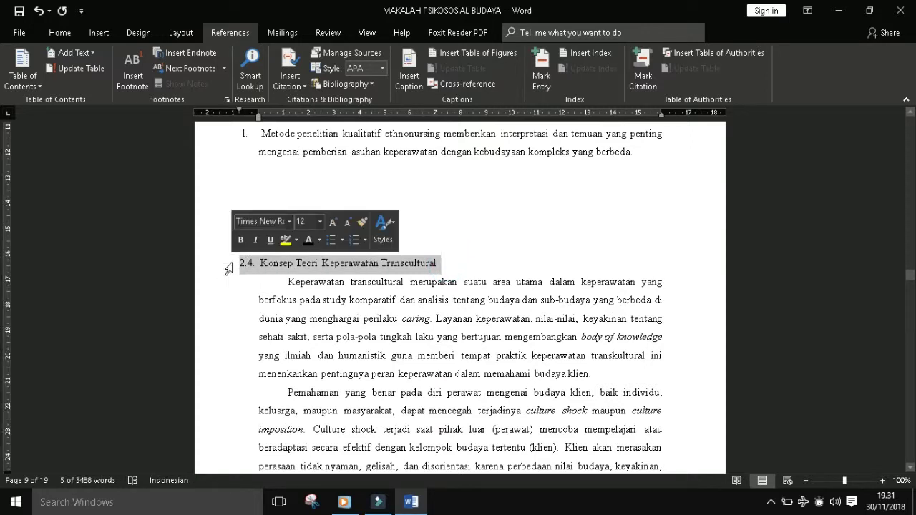
left_click(92, 53)
left_click(88, 102)
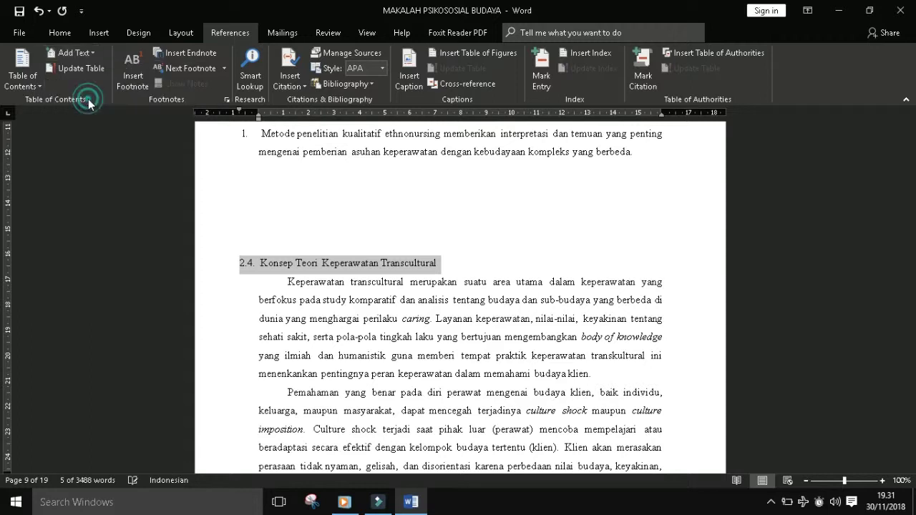
left_click(238, 195)
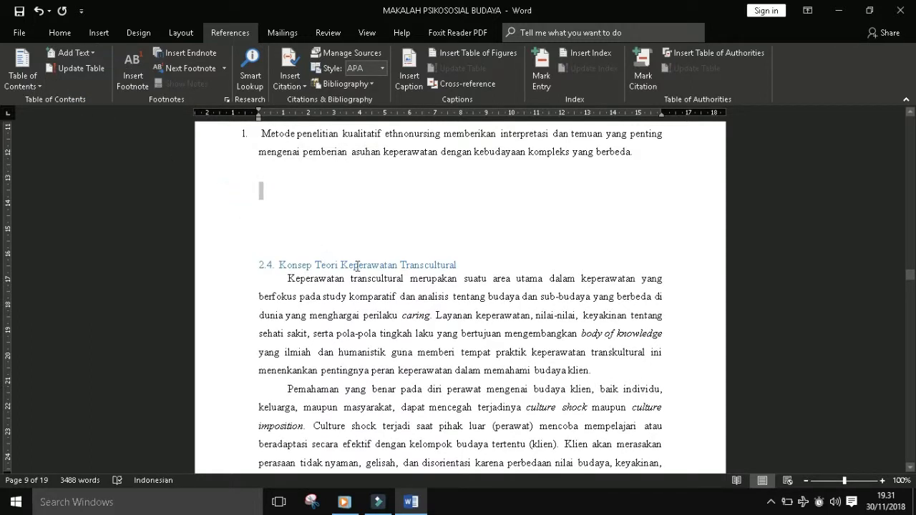
left_click_drag(466, 266, 259, 265)
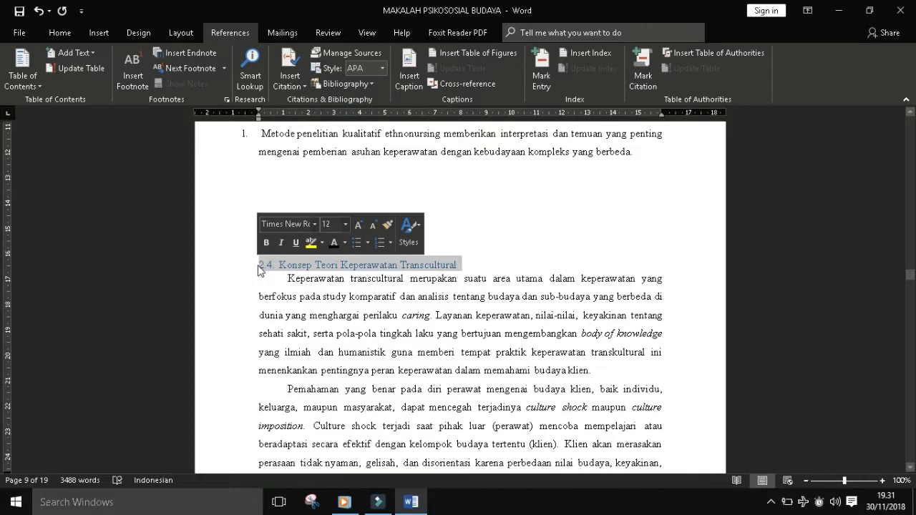
left_click(334, 244)
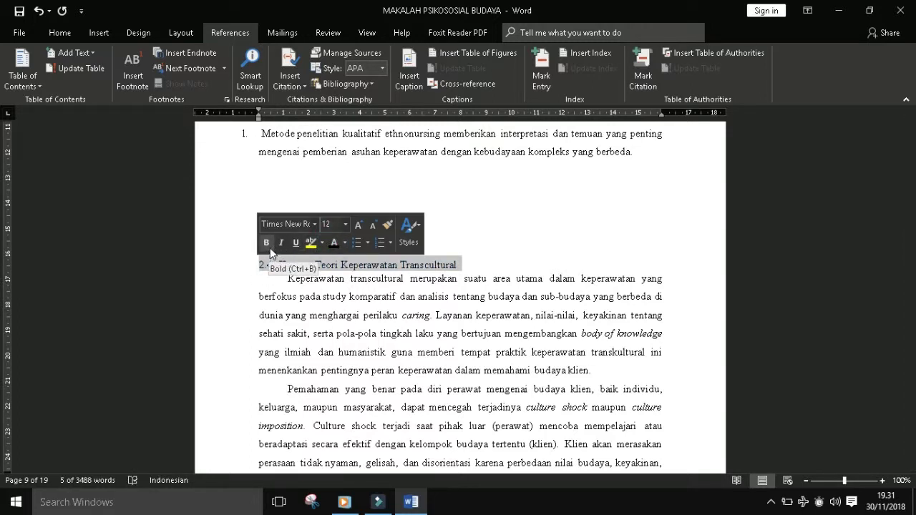
left_click(267, 242)
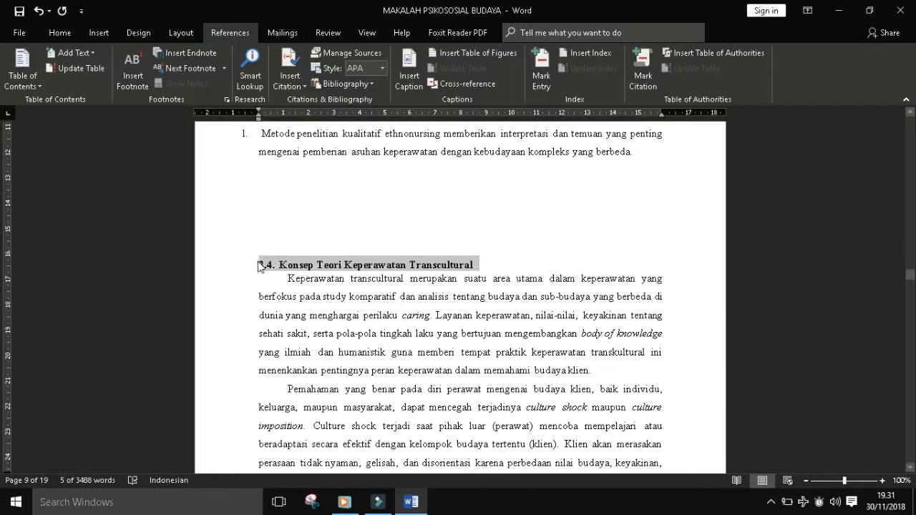
Shift the 2.4 heading left to the margin with the ruler indent marker
left_click(260, 266)
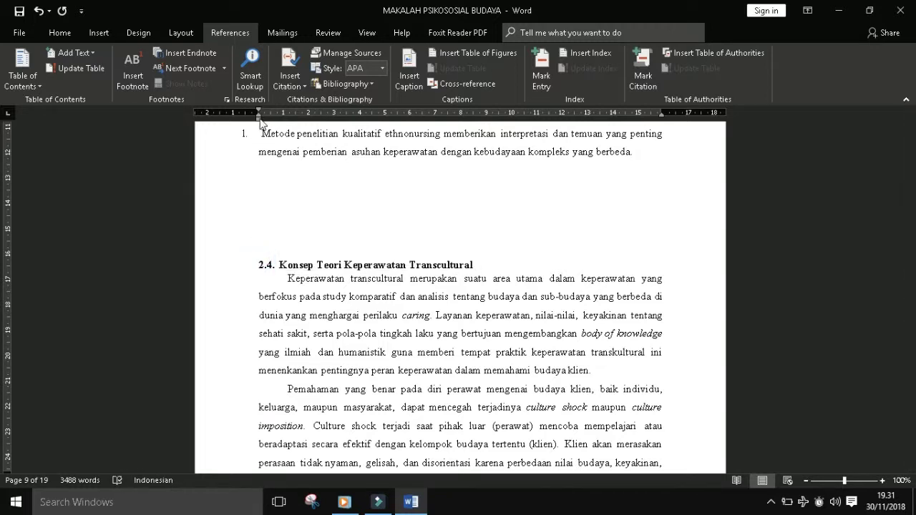
left_click_drag(259, 119, 250, 131)
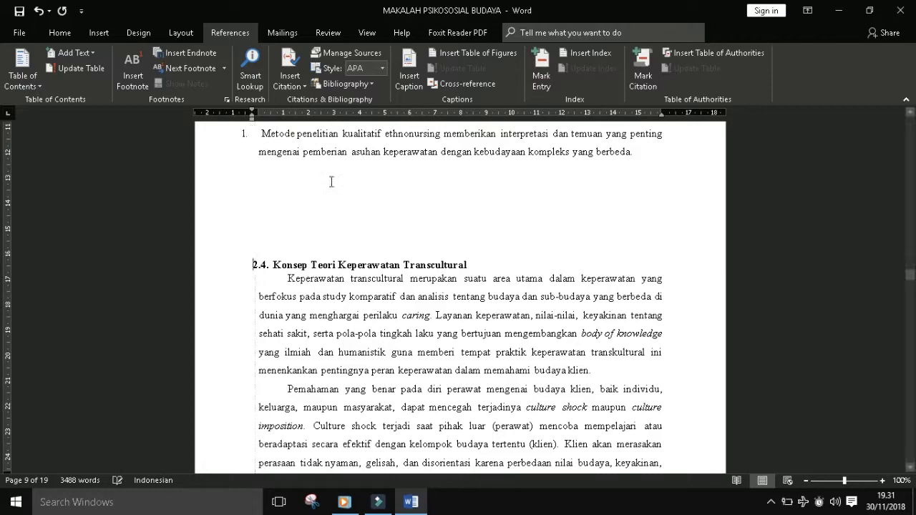
mouse_move(911, 278)
left_mouse_down()
mouse_move(0, 299)
mouse_move(0, 410)
left_mouse_up()
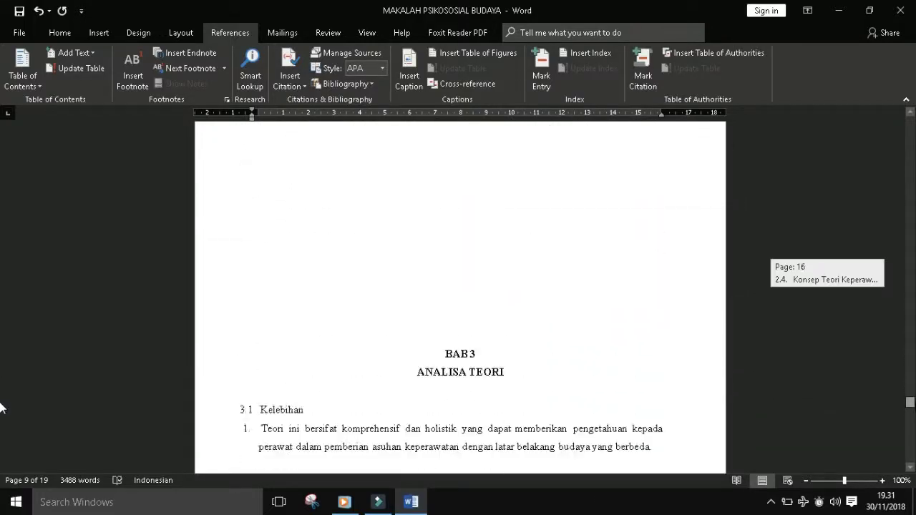
Add a blank line above BAB 3 to push it further down the page
left_click_drag(0, 410, 0, 408)
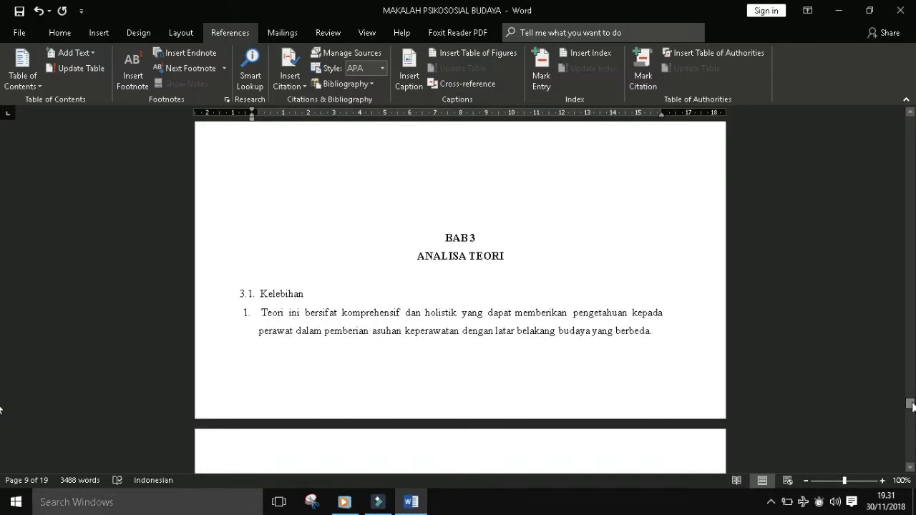
left_click(428, 230)
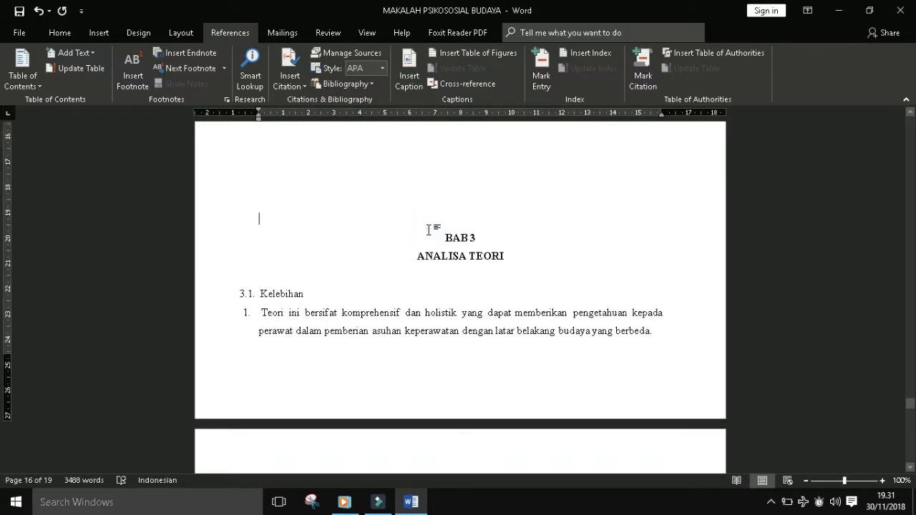
key("Return")
key("Return")
key("Return")
key("Return")
key("Return")
key("Return")
key("Return")
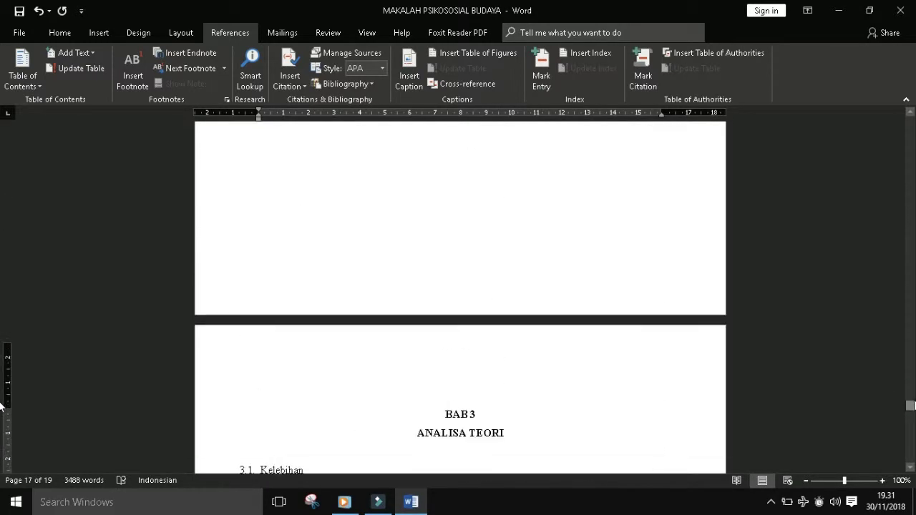
left_click_drag(911, 405, 910, 417)
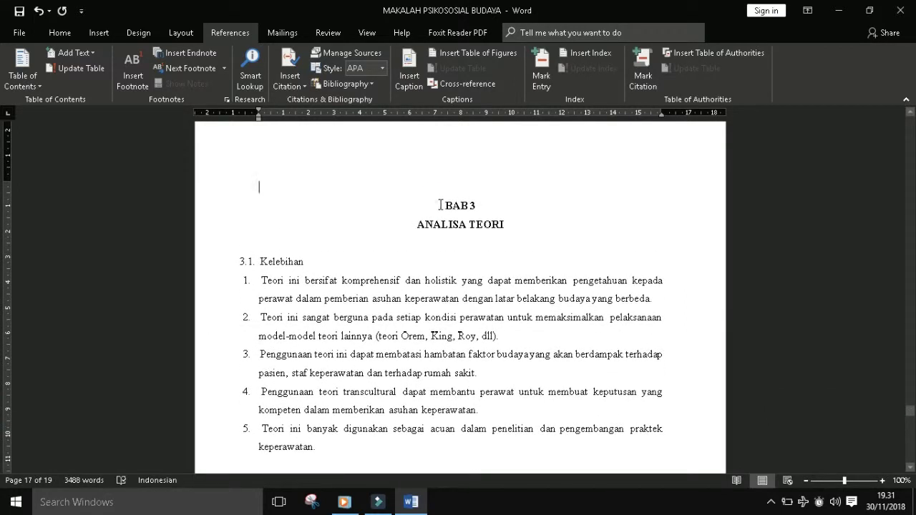
Mark BAB 3 ANALISA TEORI as a Level 1 contents entry, recoloured black and centred
left_click_drag(441, 205, 514, 226)
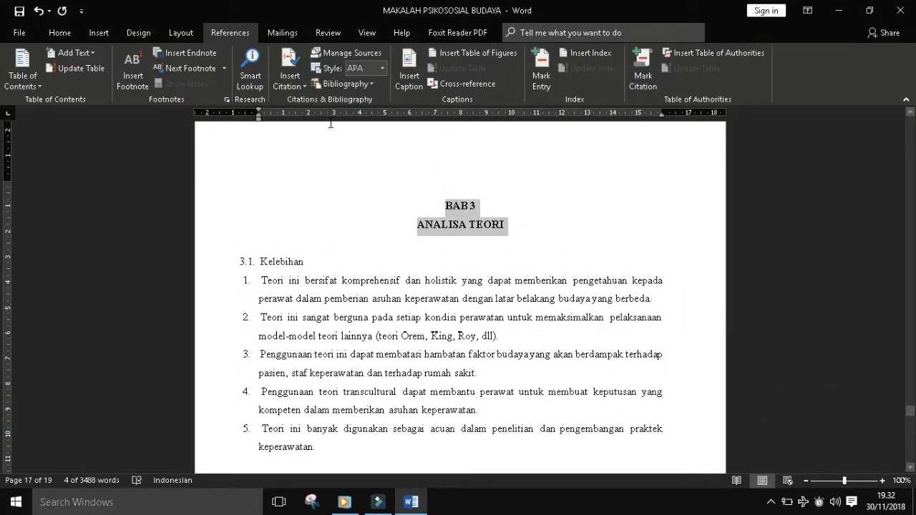
left_click(94, 54)
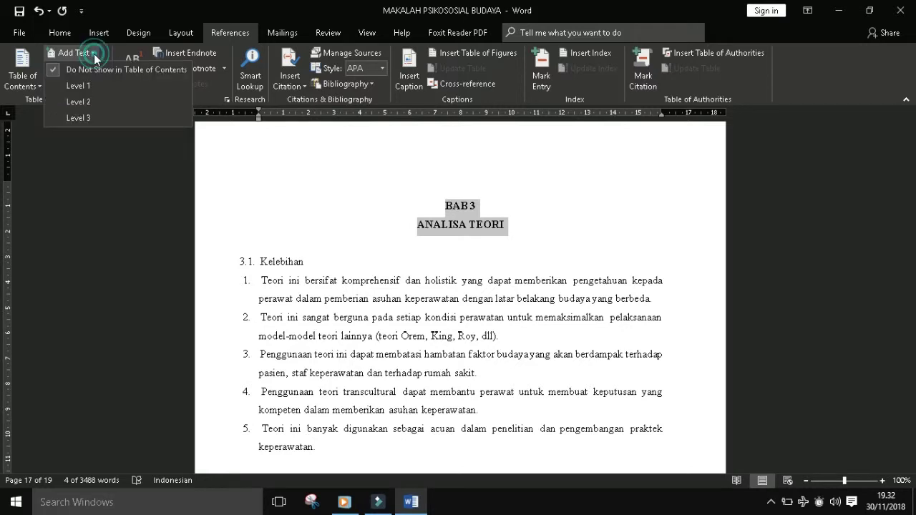
left_click(87, 83)
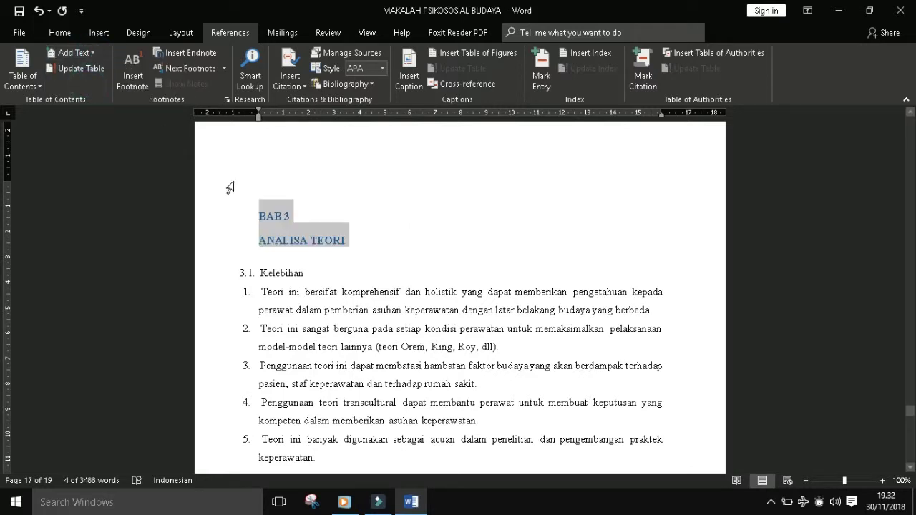
right_click(303, 239)
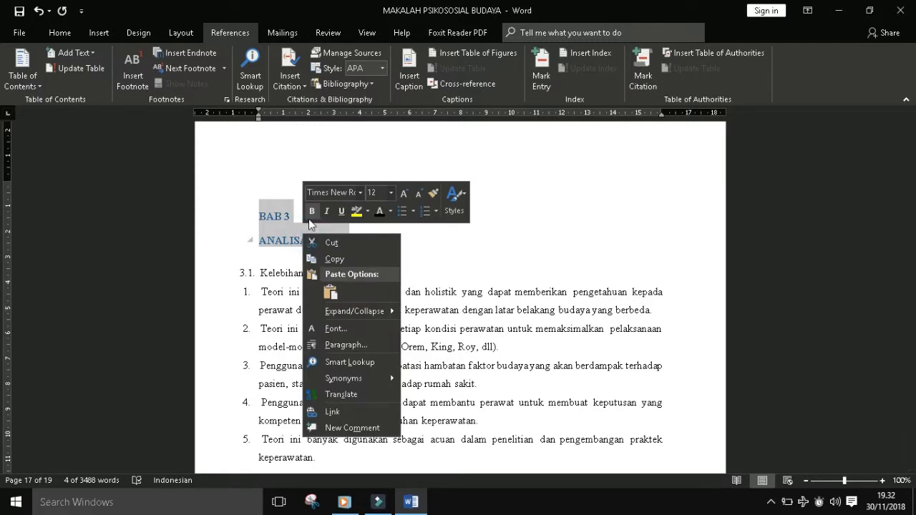
left_click(380, 211)
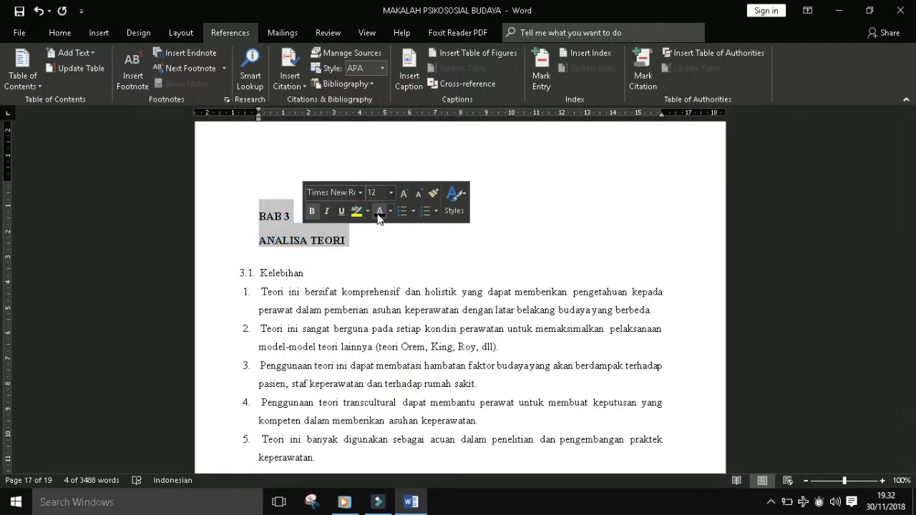
left_click(373, 237)
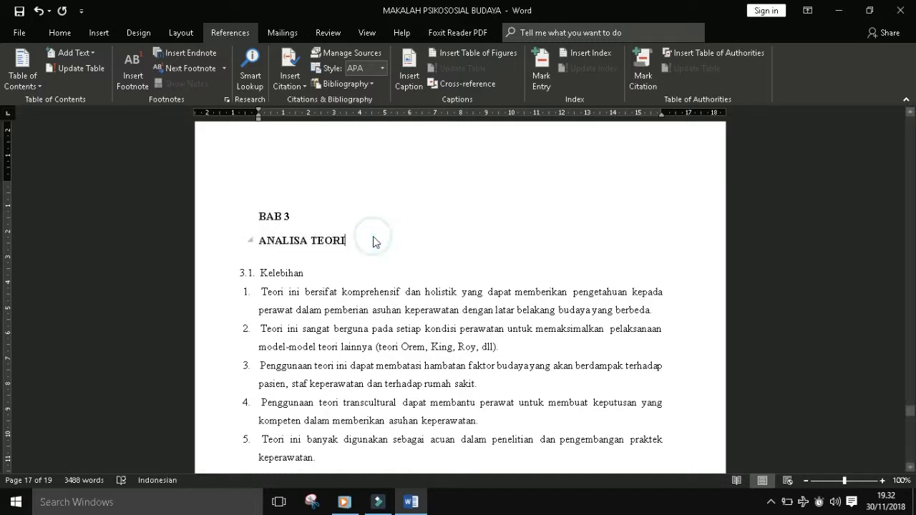
left_click_drag(360, 237, 255, 221)
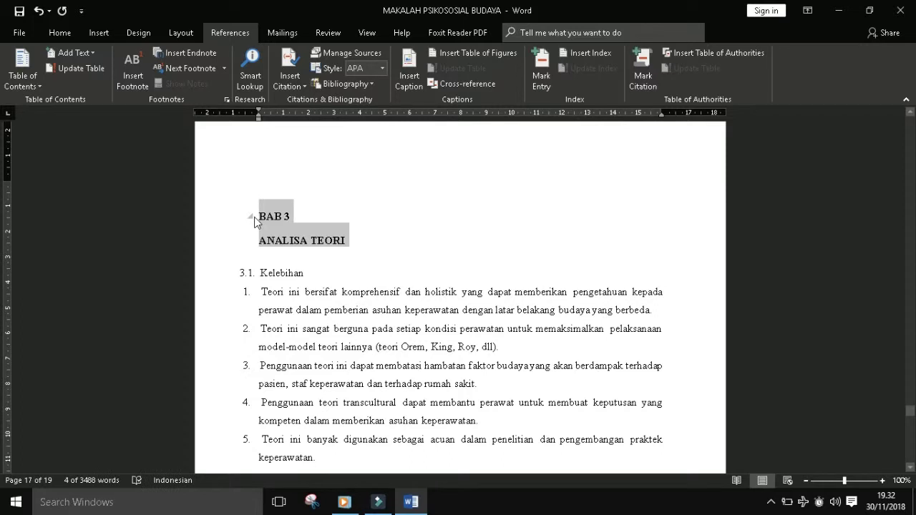
key("ctrl+e")
left_click_drag(298, 266, 230, 277)
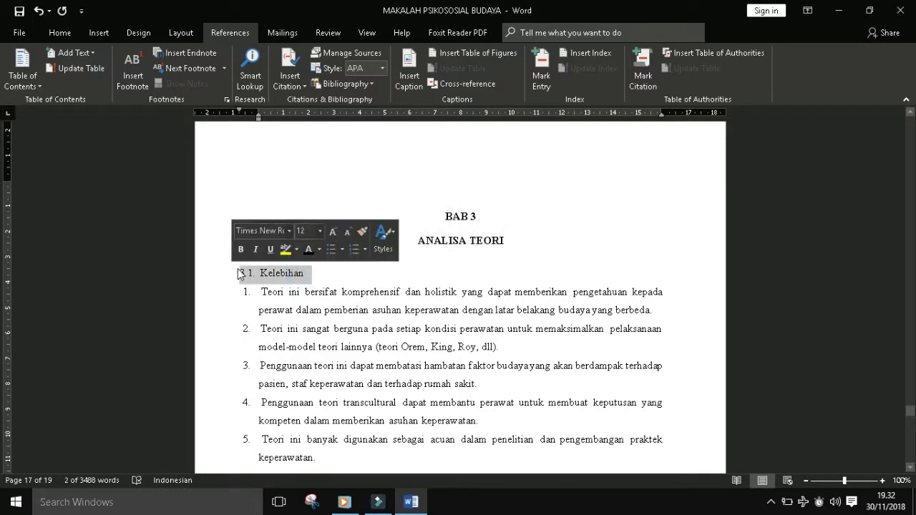
Mark 3.1. Kelebihan as a Level 2 contents entry in bold black text
left_click(94, 54)
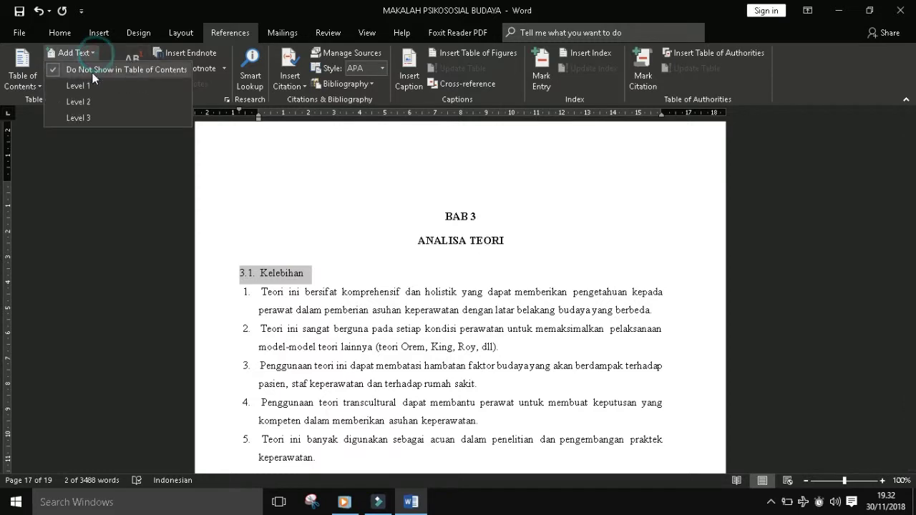
left_click(79, 101)
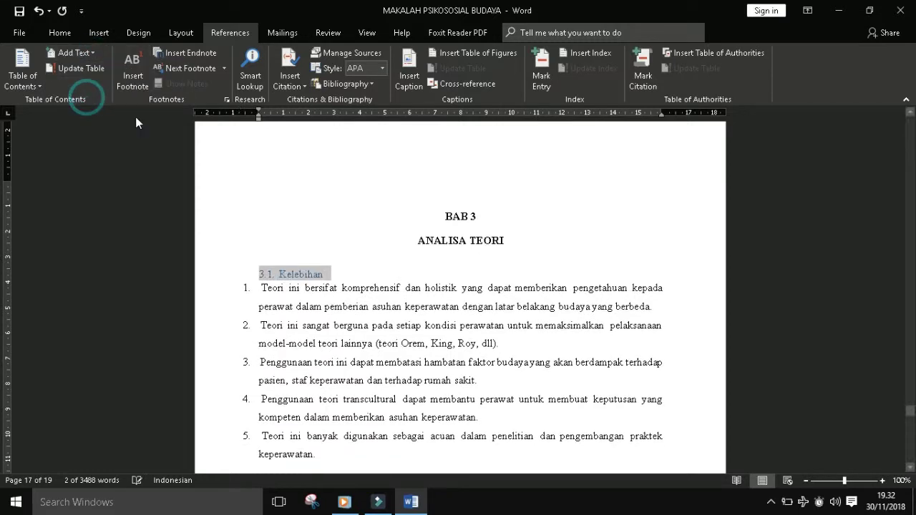
right_click(315, 275)
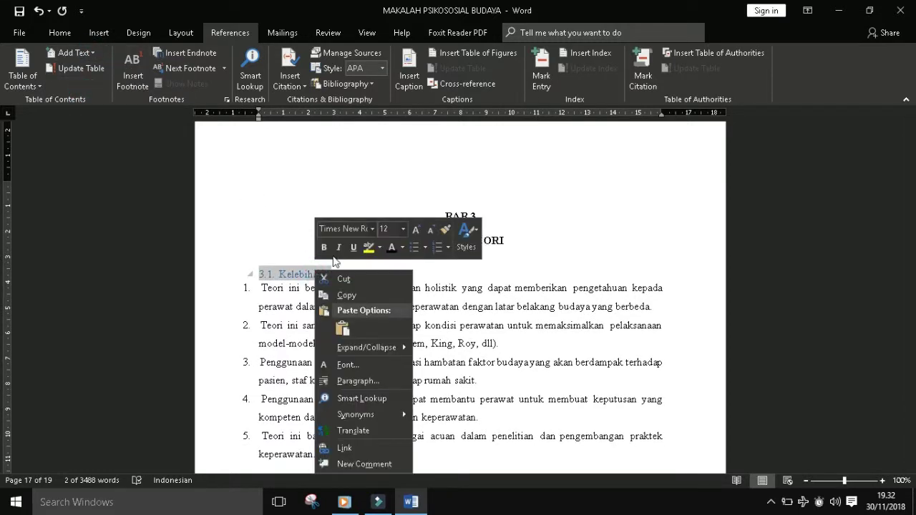
left_click(392, 247)
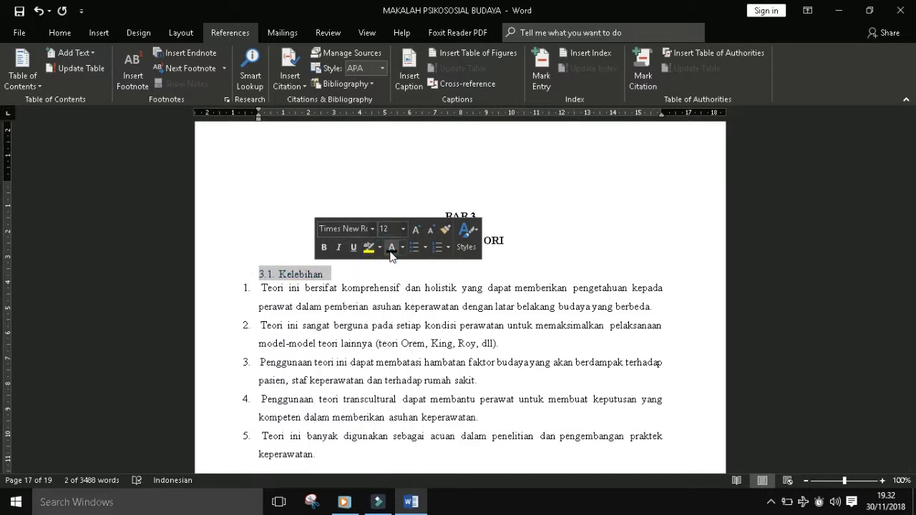
left_click(326, 247)
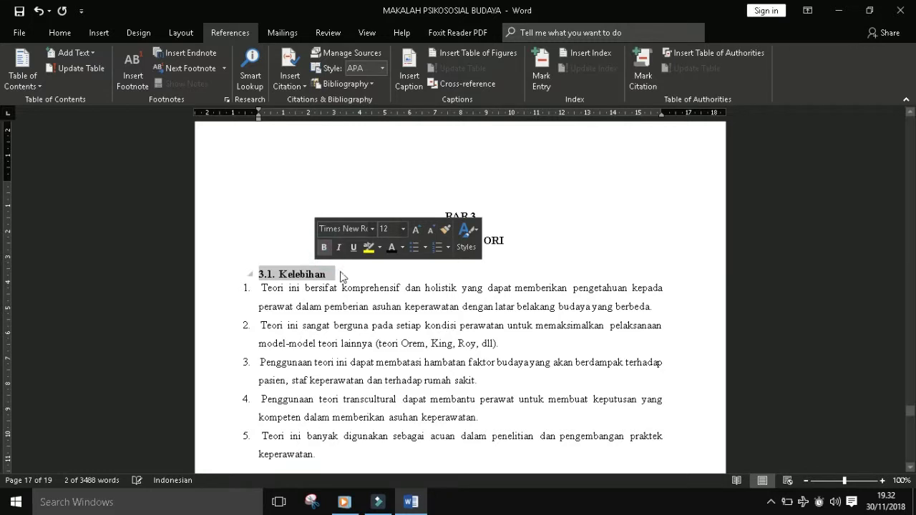
left_click(336, 272)
Shift 3.1. Kelebihan left to the margin with the ruler first-line indent
left_click(256, 274)
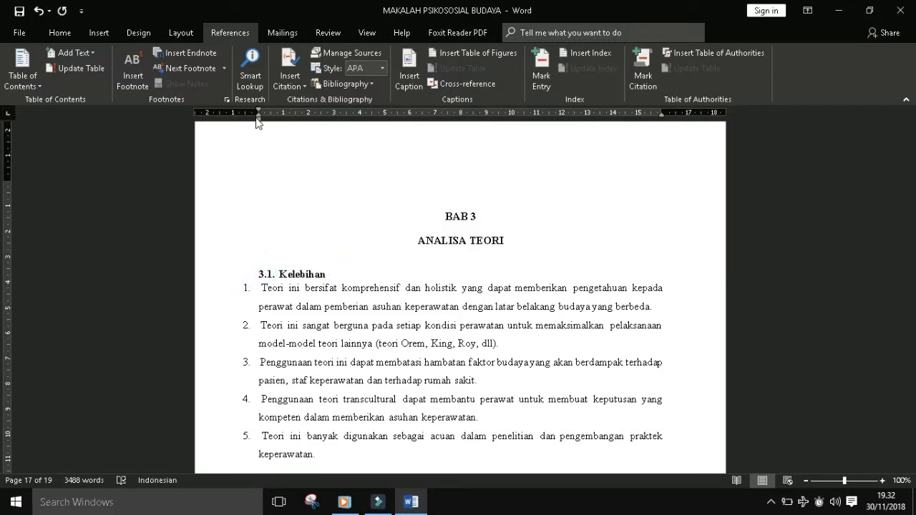
left_click_drag(256, 117, 240, 121)
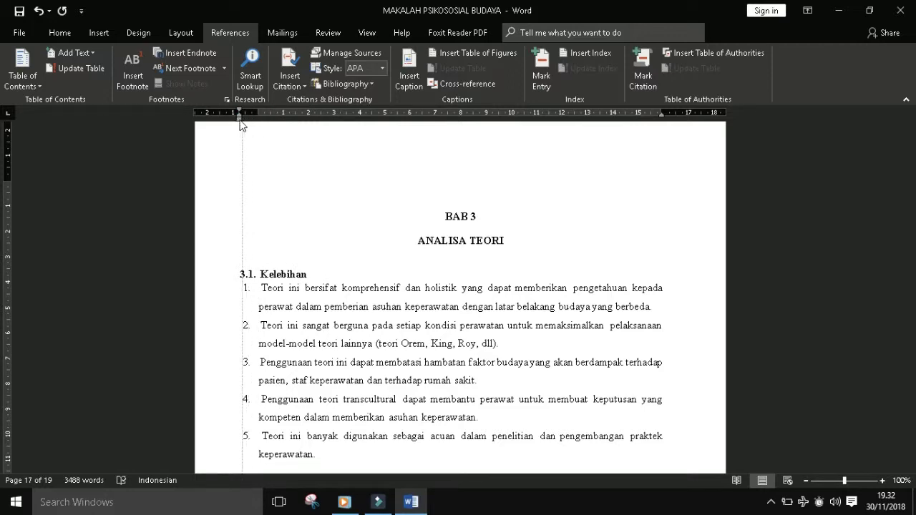
left_click(335, 187)
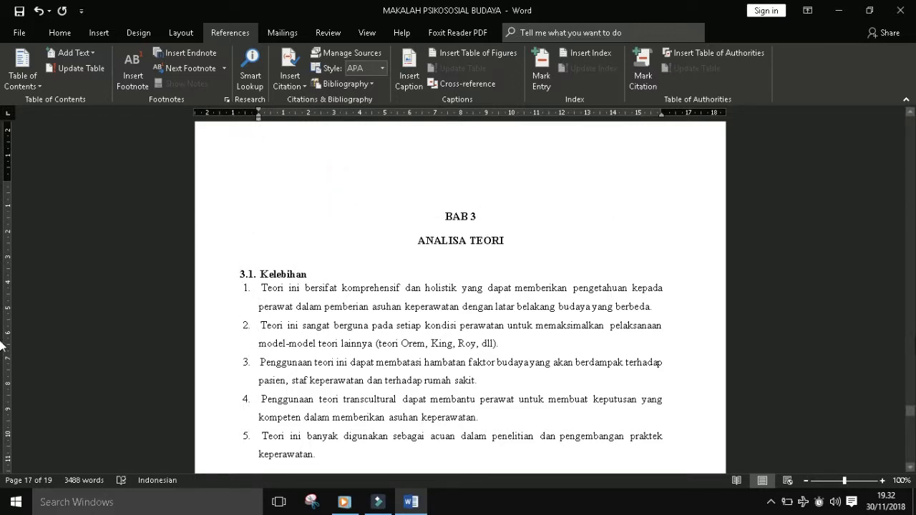
left_click_drag(911, 412, 912, 414)
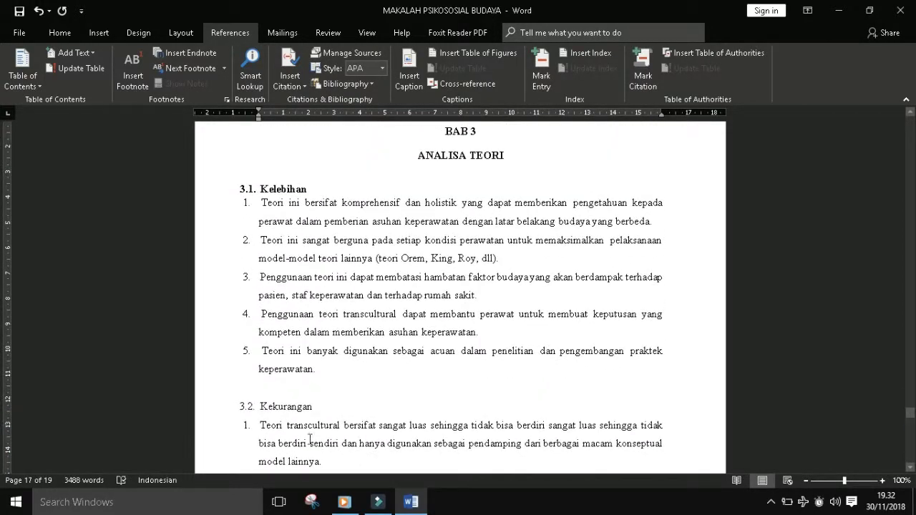
Mark 3.2. Kekurangan as a Level 2 contents entry in bold black text
left_click_drag(320, 410, 232, 410)
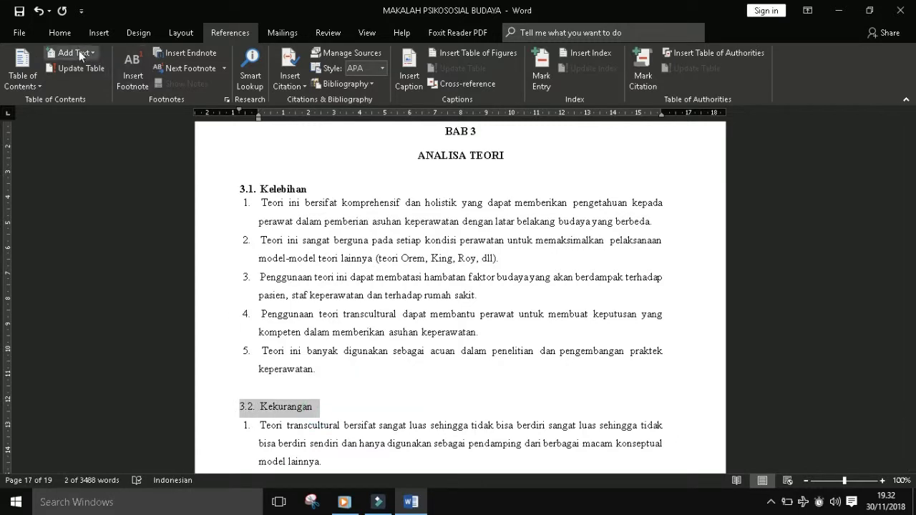
left_click(78, 51)
left_click(81, 103)
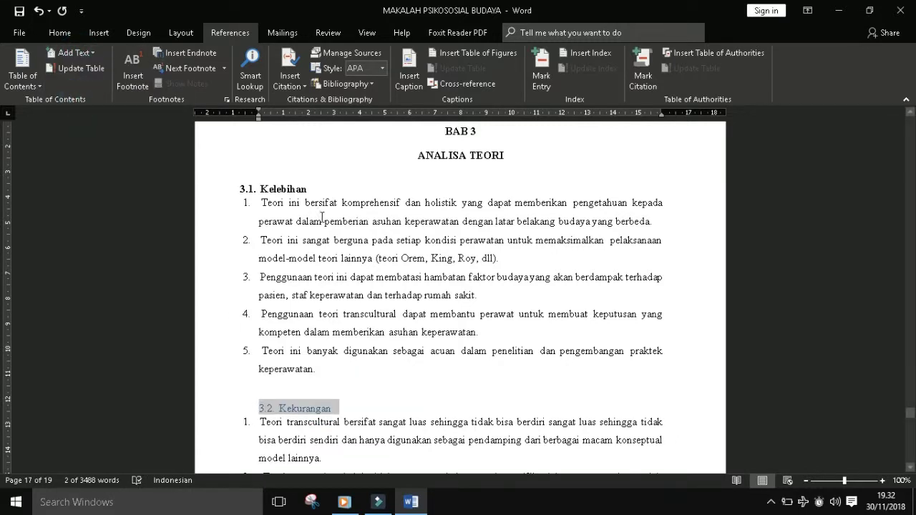
right_click(327, 410)
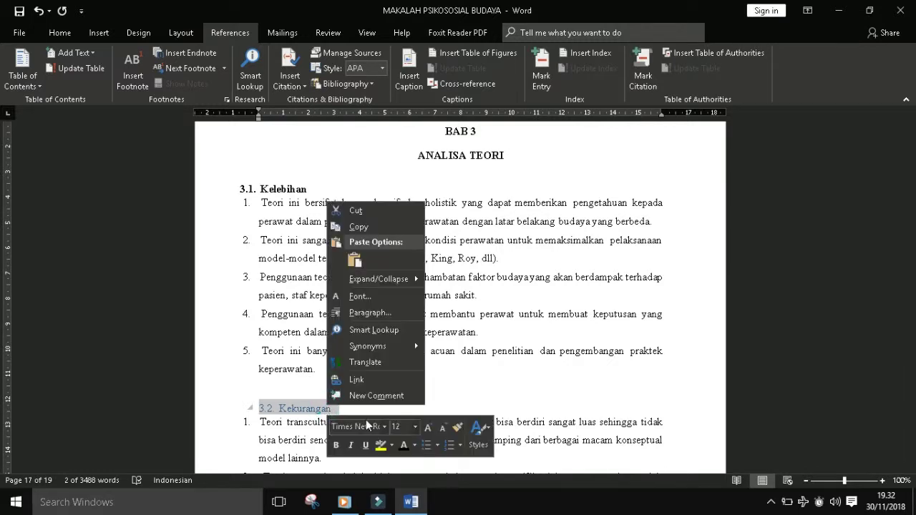
left_click(403, 446)
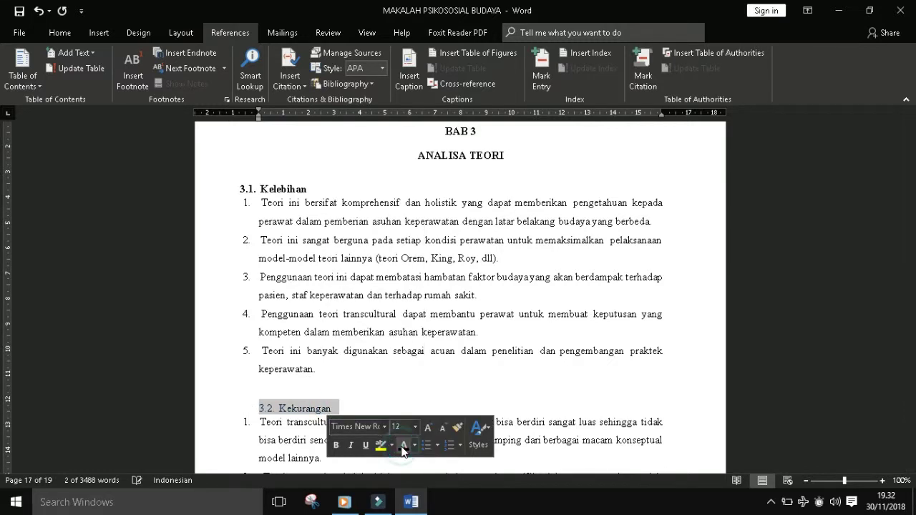
left_click(336, 446)
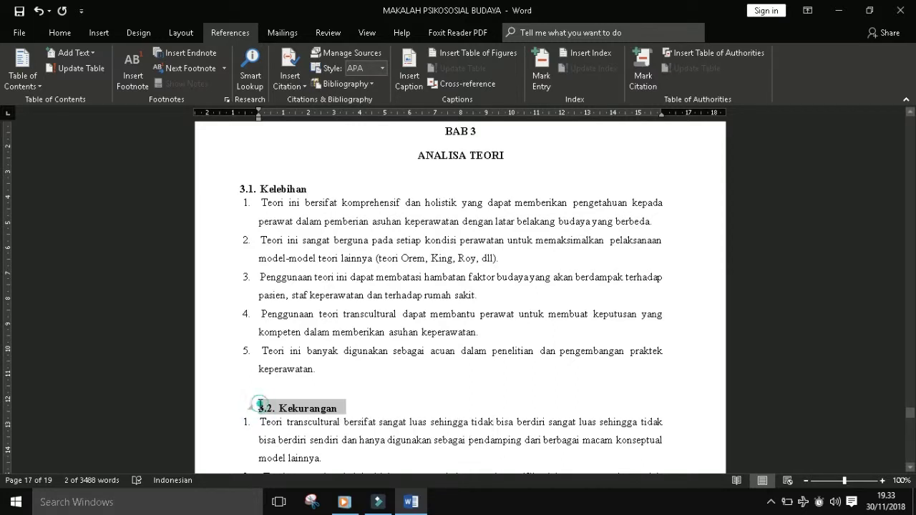
Shift 3.2. Kekurangan left to align with the left margin
left_click(260, 405)
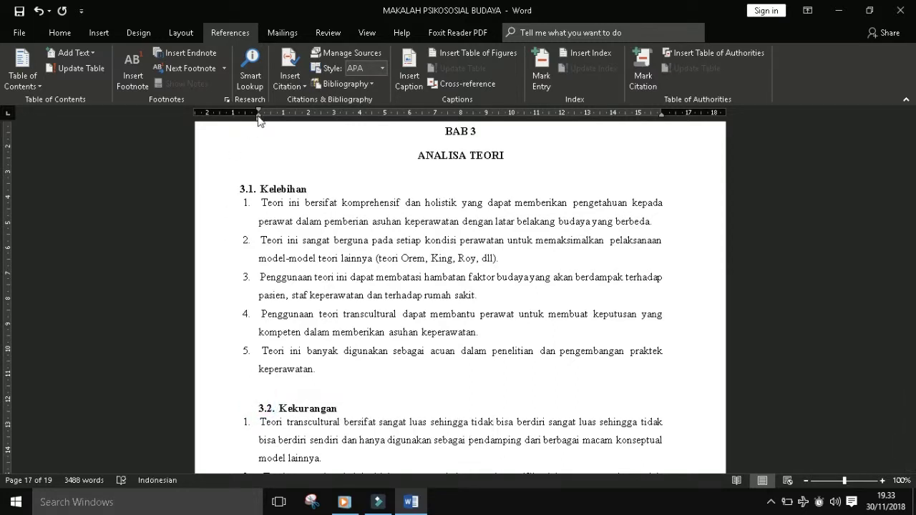
left_click_drag(258, 115, 238, 129)
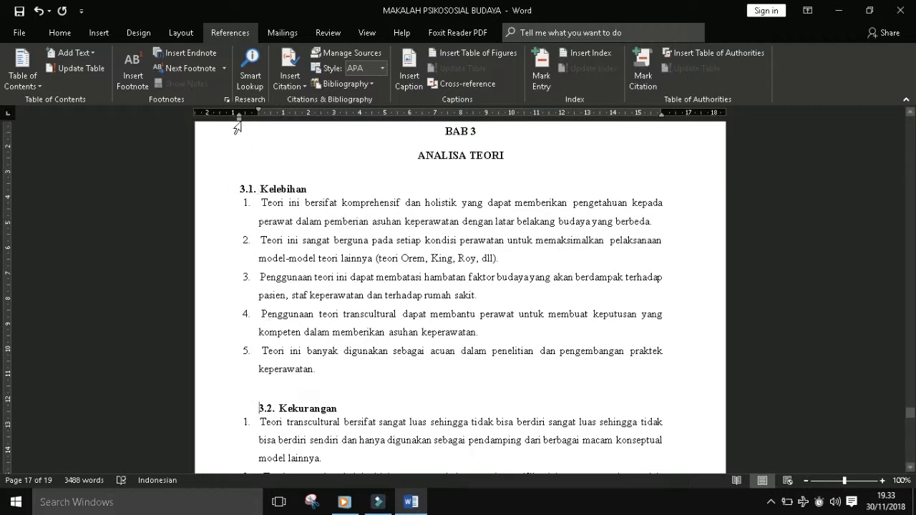
left_click_drag(237, 128, 226, 127)
left_click(367, 372)
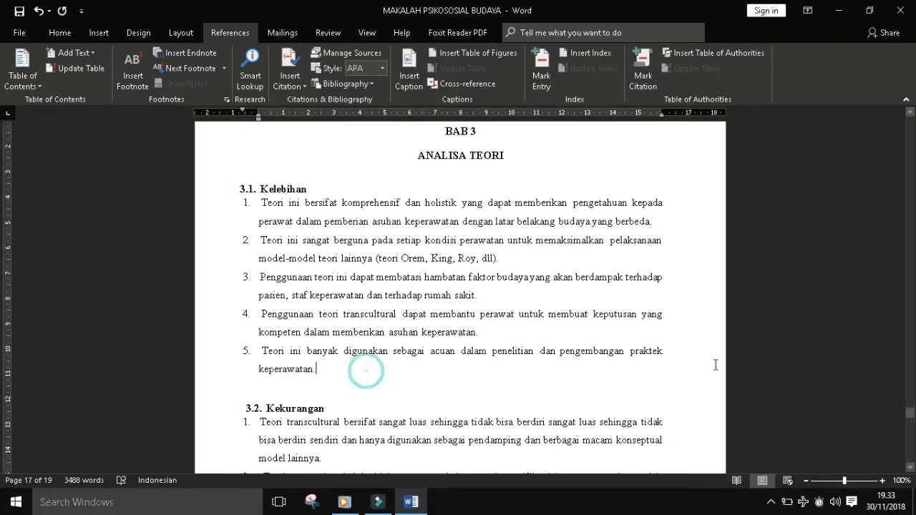
mouse_move(914, 431)
left_mouse_down()
mouse_move(911, 425)
mouse_move(913, 438)
left_mouse_up()
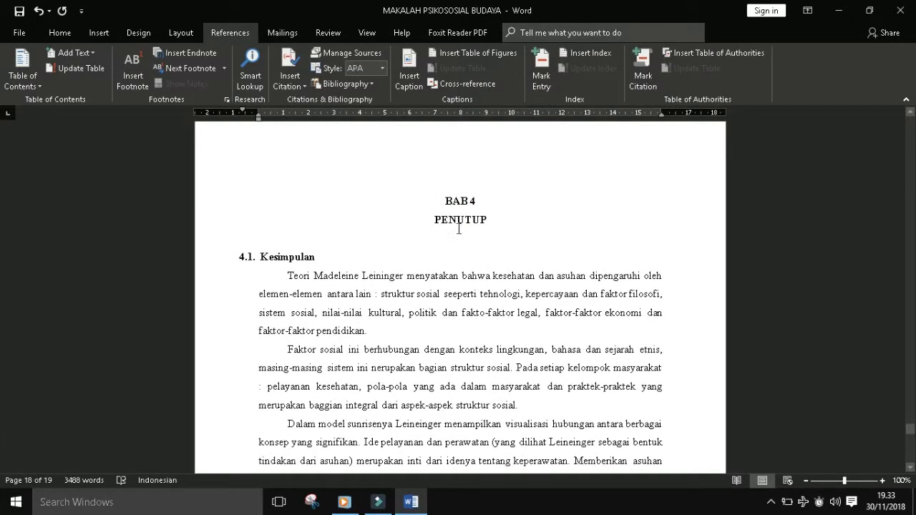
Mark BAB 4 PENUTUP as a Level 1 contents entry, centred and recoloured black
left_click_drag(430, 199, 500, 226)
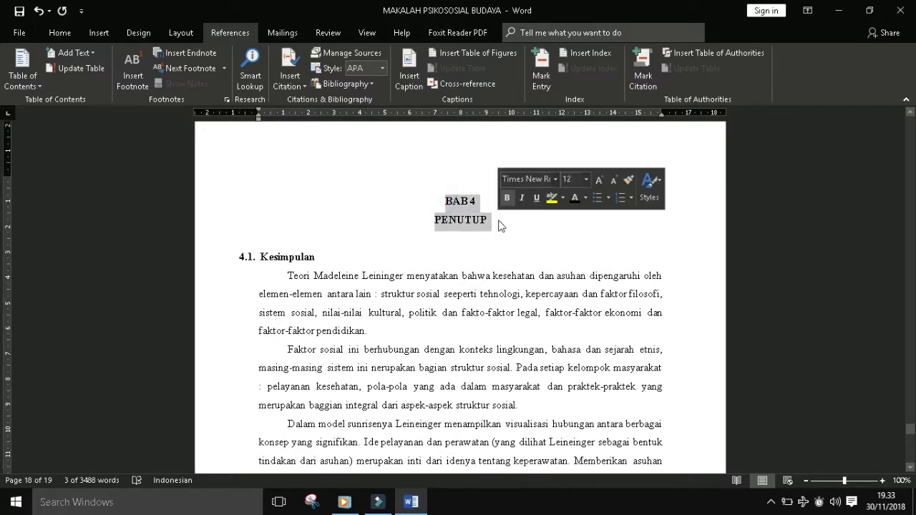
left_click(79, 53)
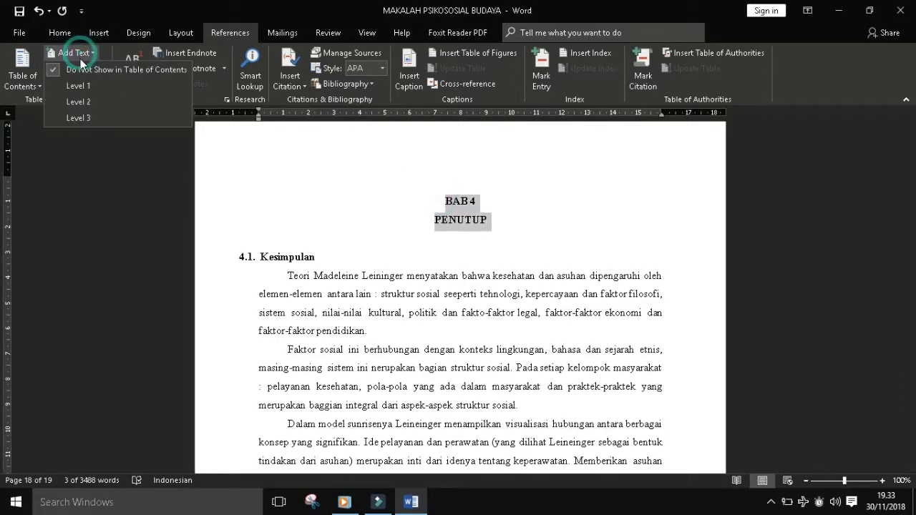
left_click(94, 87)
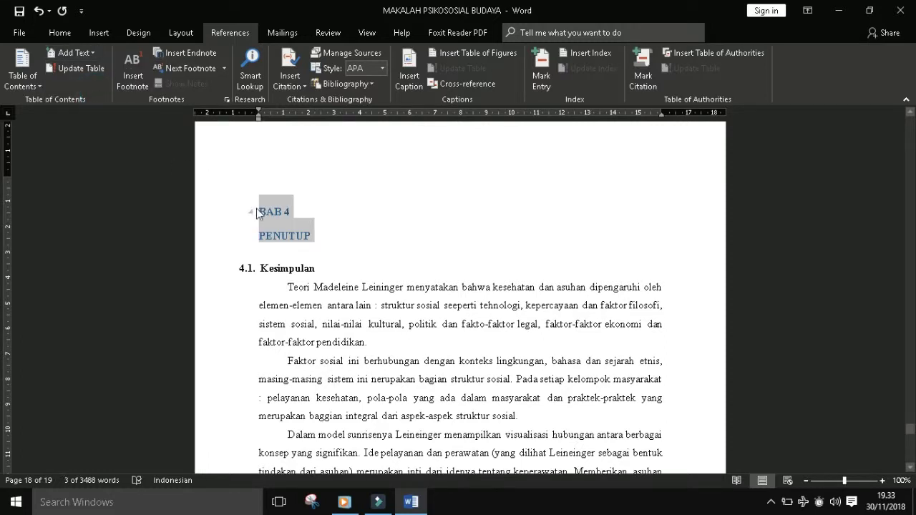
key("ctrl+e")
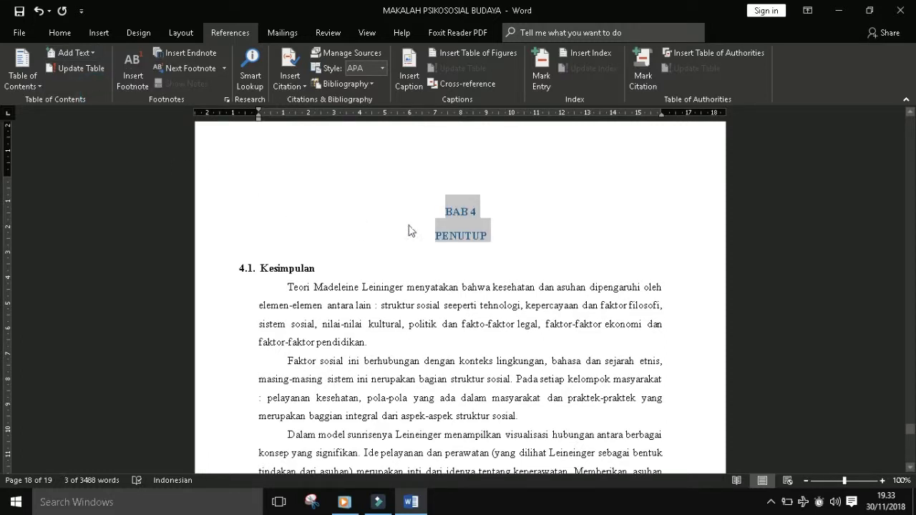
right_click(482, 227)
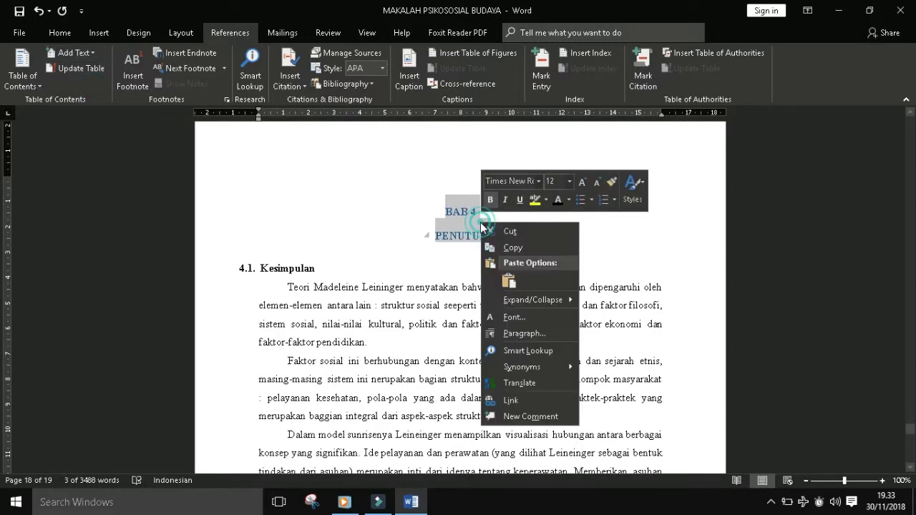
left_click(558, 204)
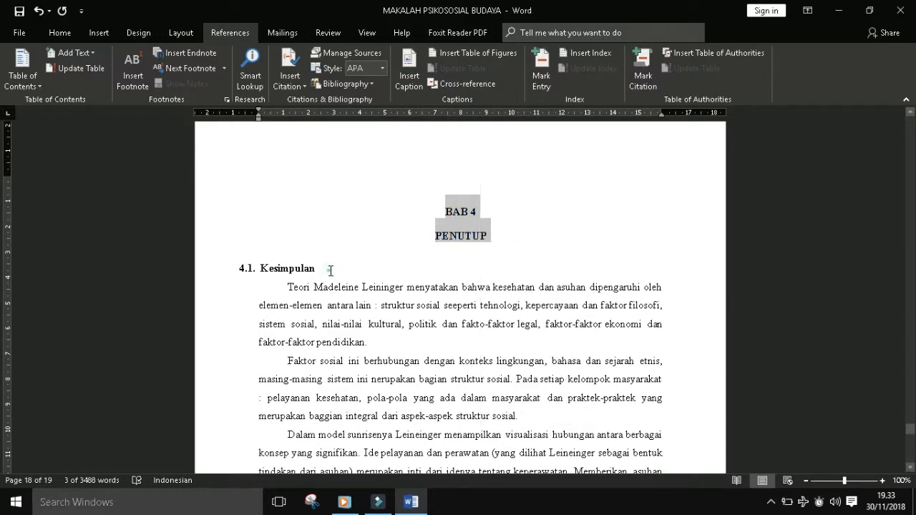
left_click_drag(327, 268, 211, 270)
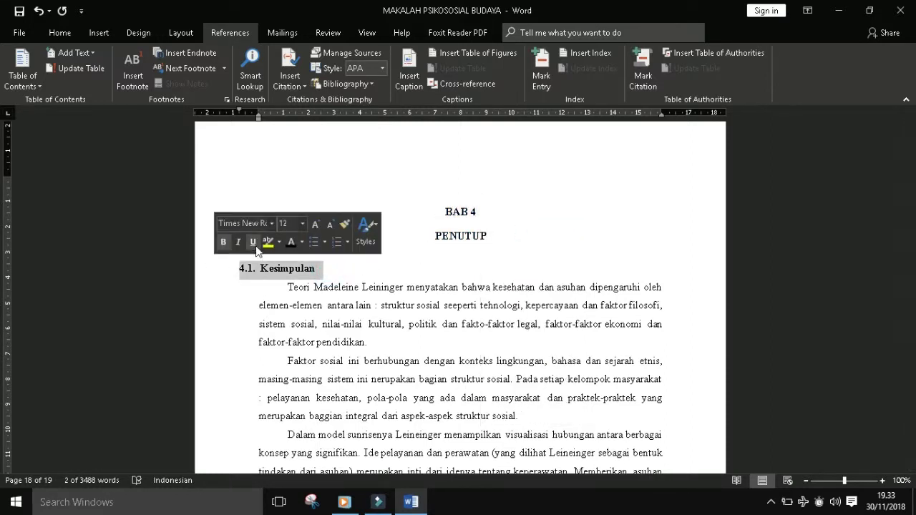
Mark 4.1. Kesimpulan as a level 2 contents entry and turn its heading black
left_click(94, 53)
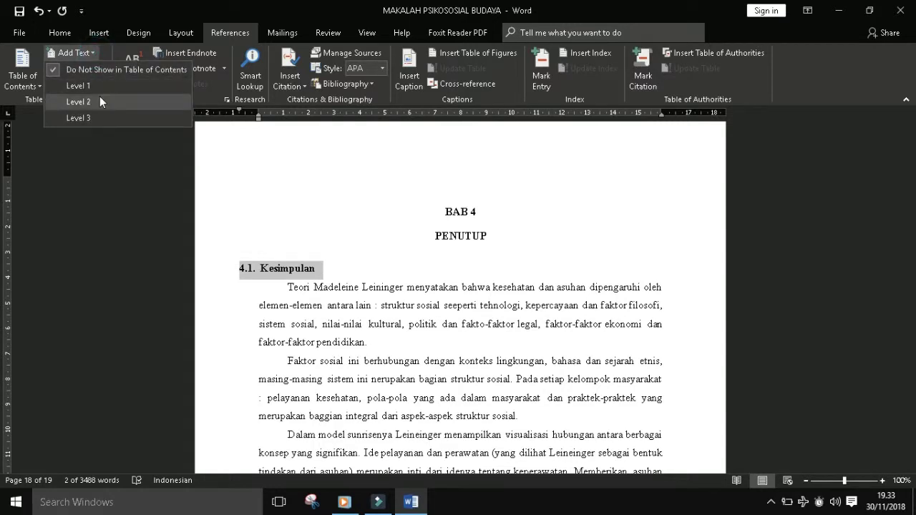
left_click(99, 100)
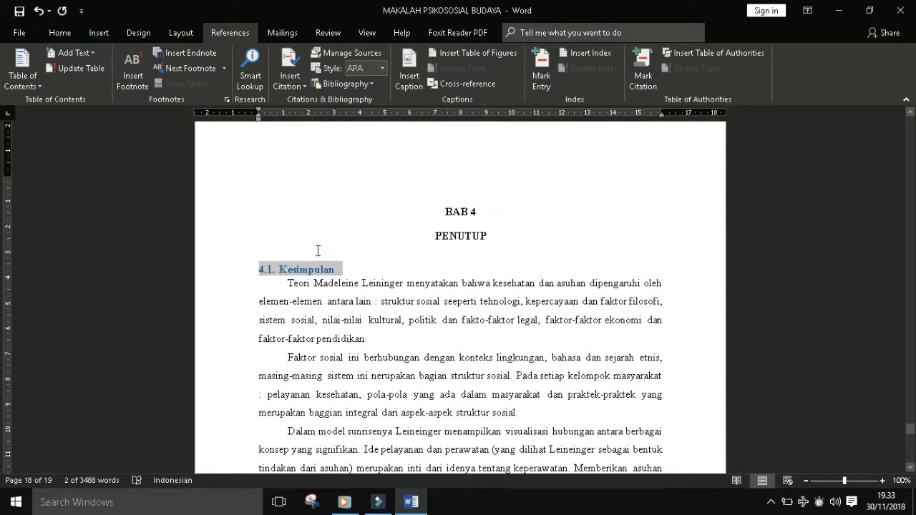
right_click(330, 272)
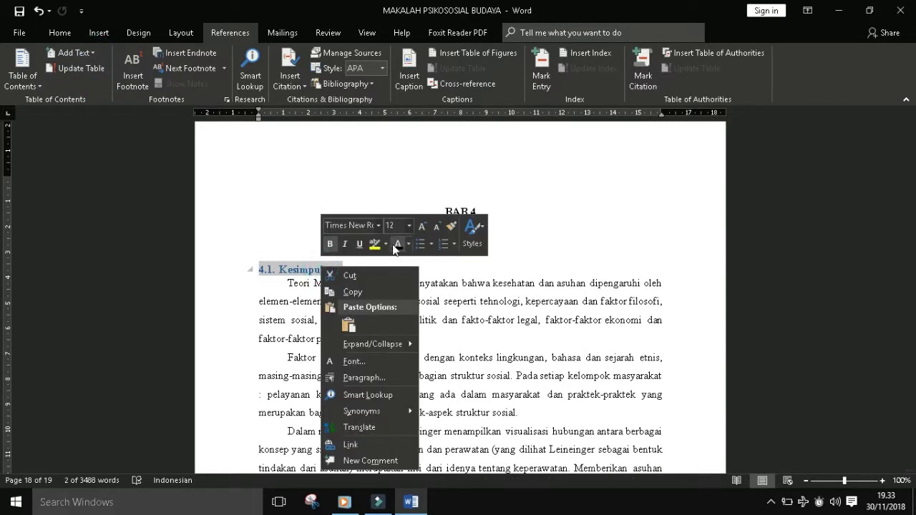
left_click(394, 245)
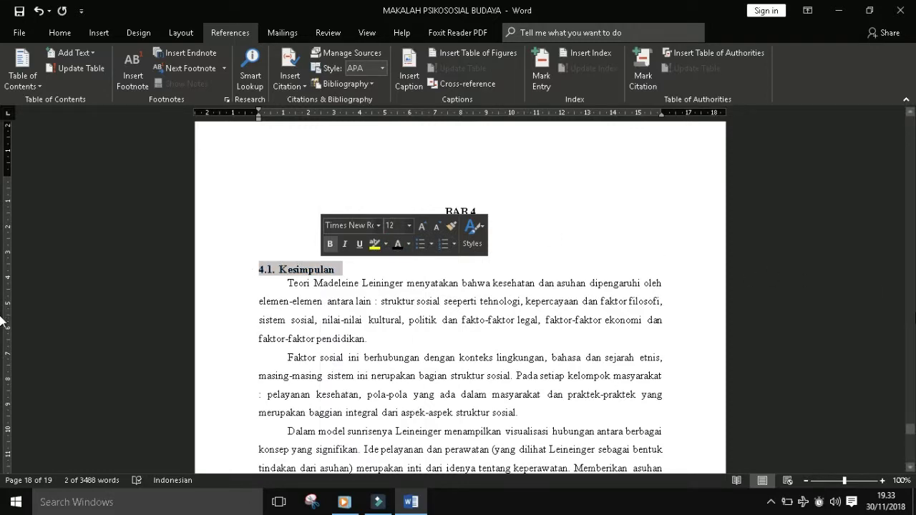
left_click_drag(910, 430, 910, 435)
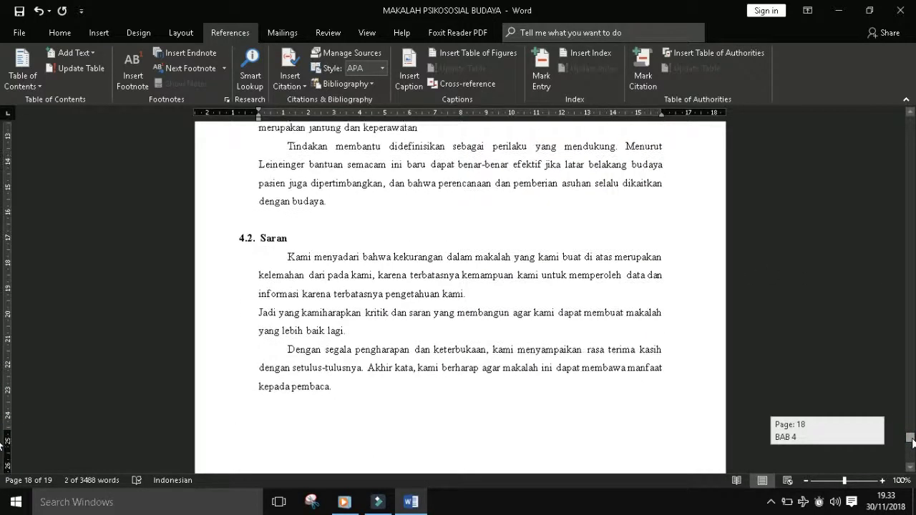
Add the 4.2. Saran heading to the table of contents and make its text black
triple_click(302, 349)
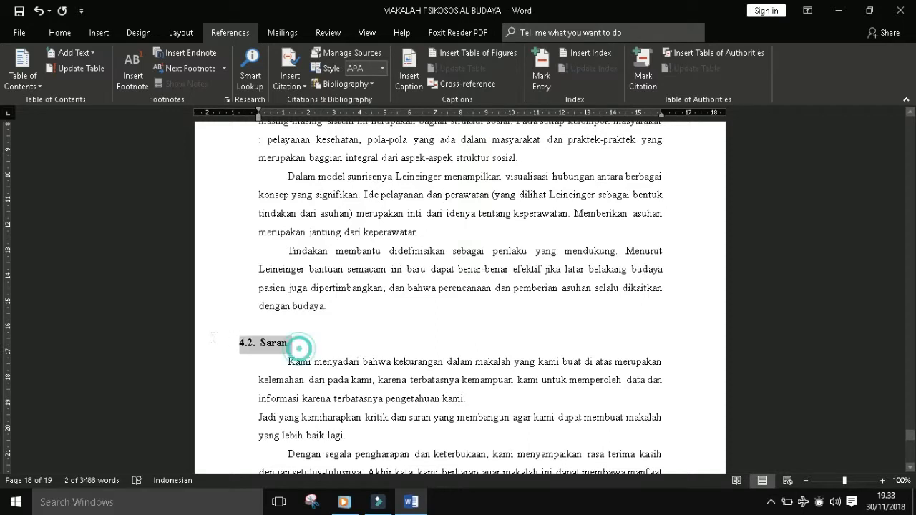
left_click(93, 53)
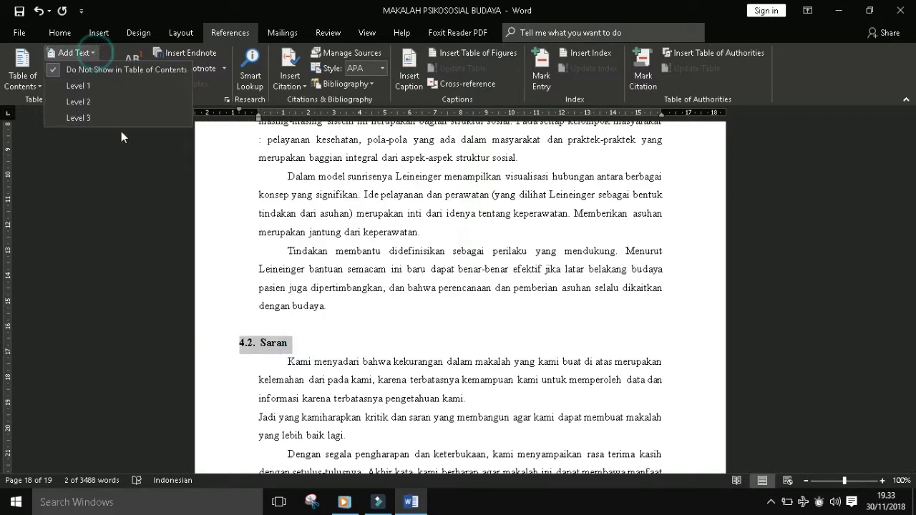
left_click(110, 109)
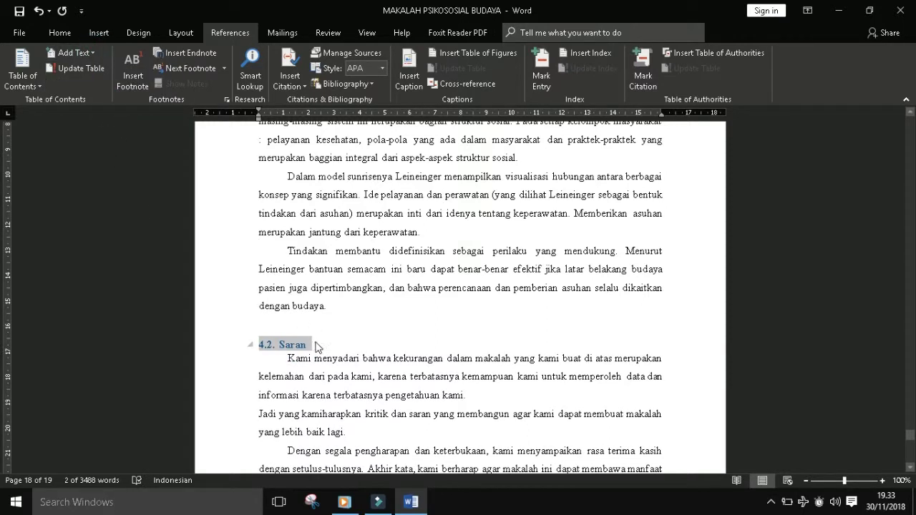
left_click_drag(315, 347, 256, 348)
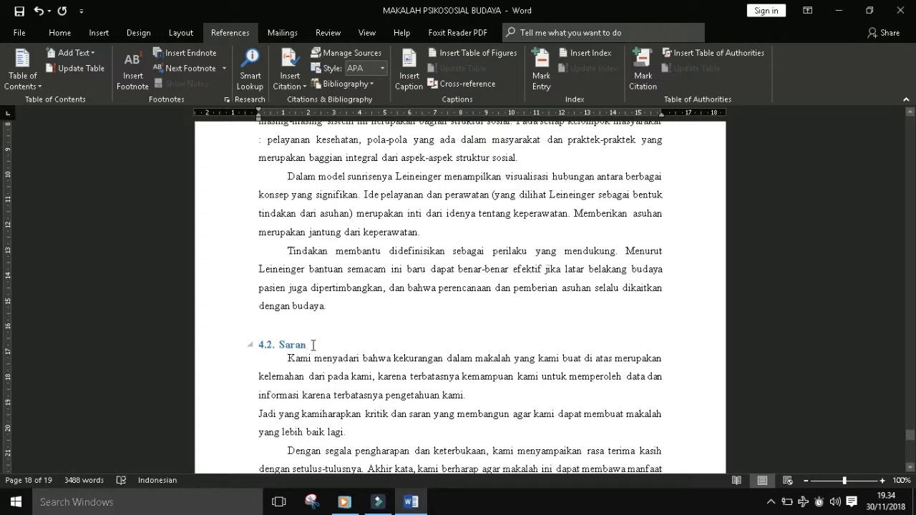
right_click(256, 348)
left_click(329, 383)
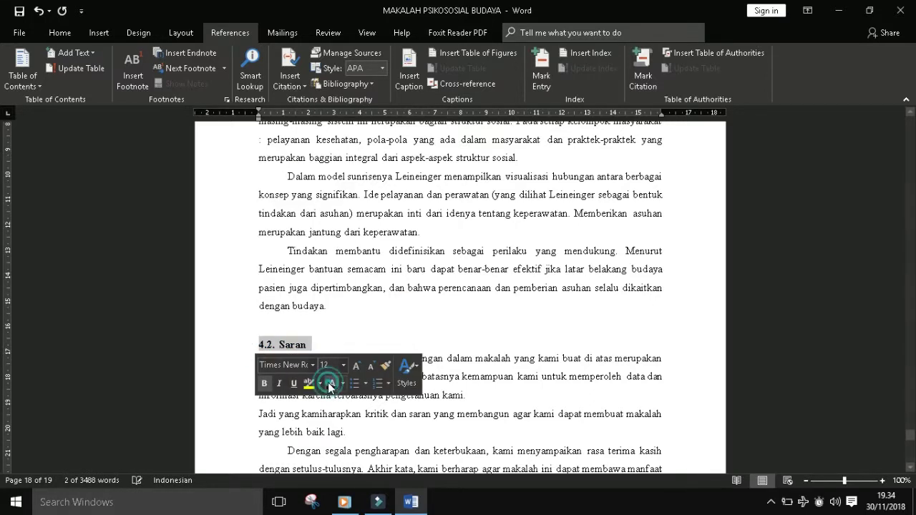
left_click(319, 335)
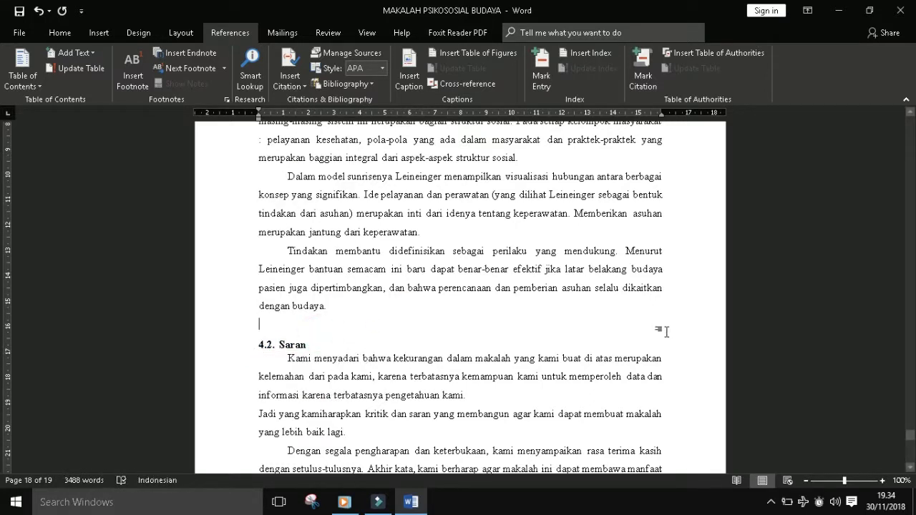
left_click_drag(910, 434, 912, 448)
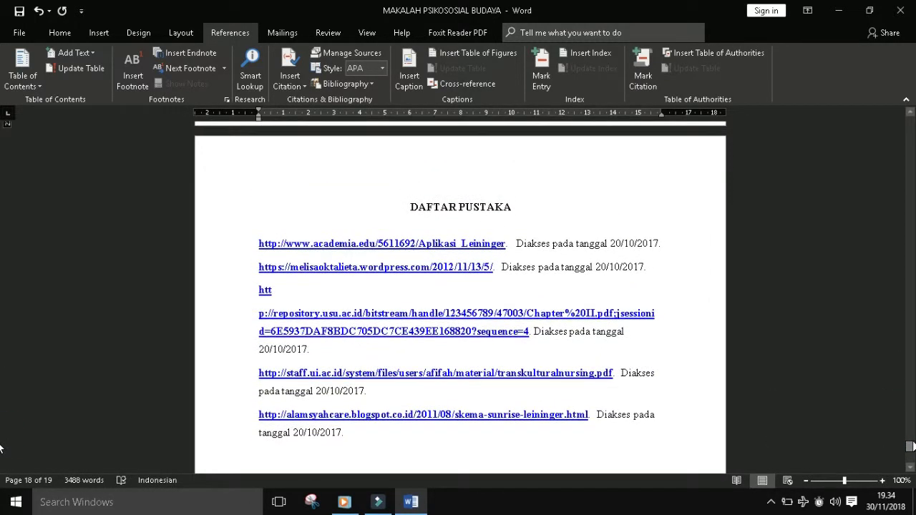
Add the DAFTAR PUSTAKA heading to the table of contents at Level 1
left_click_drag(526, 208, 412, 204)
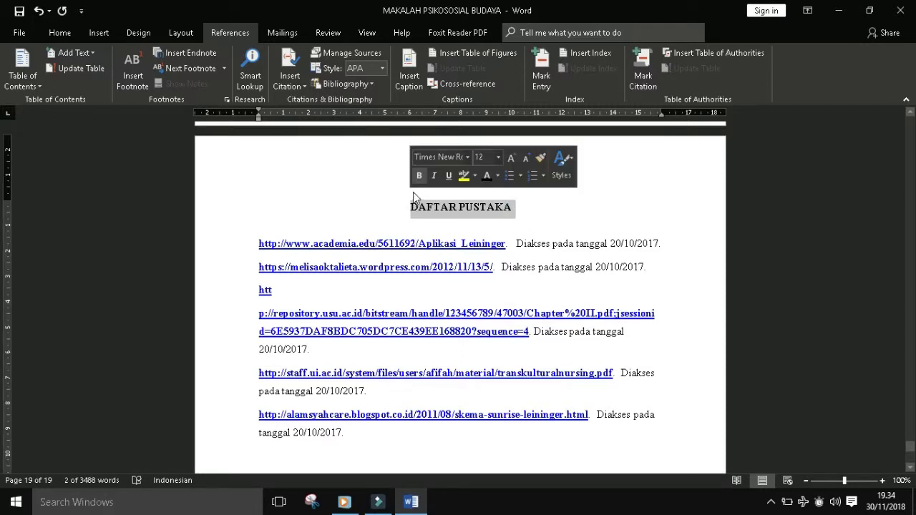
left_click(93, 53)
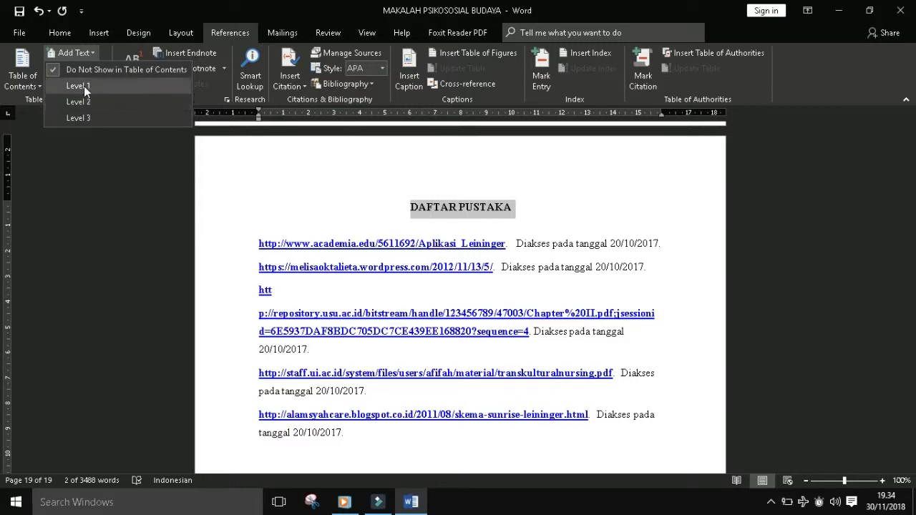
left_click(84, 86)
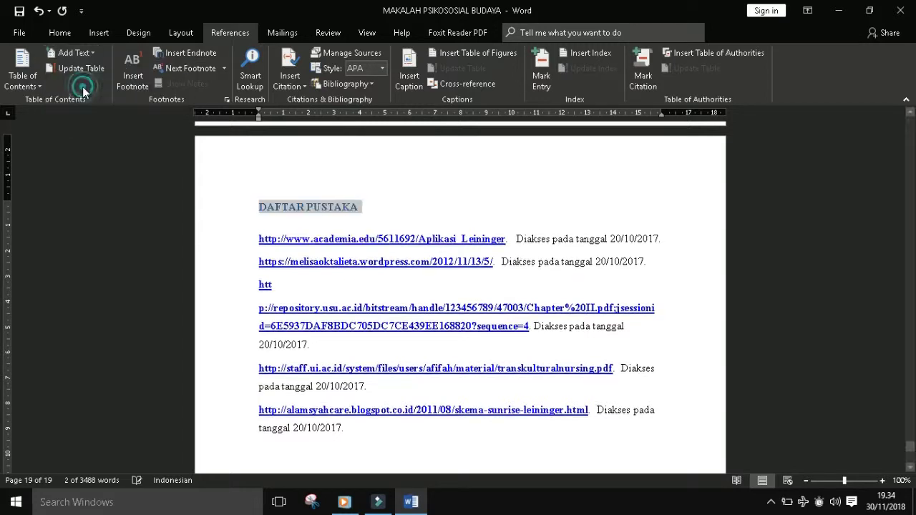
Make the DAFTAR PUSTAKA heading black and centre it
right_click(290, 215)
left_click(365, 193)
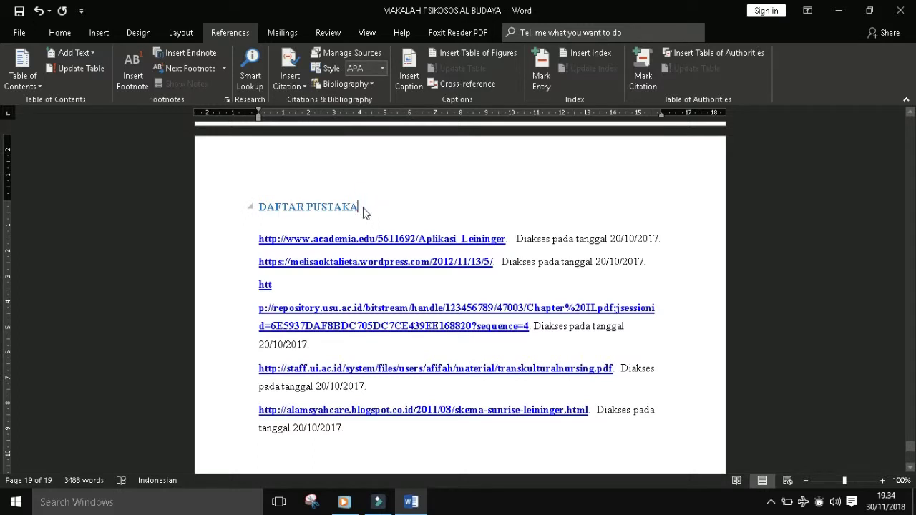
left_click_drag(361, 208, 259, 208)
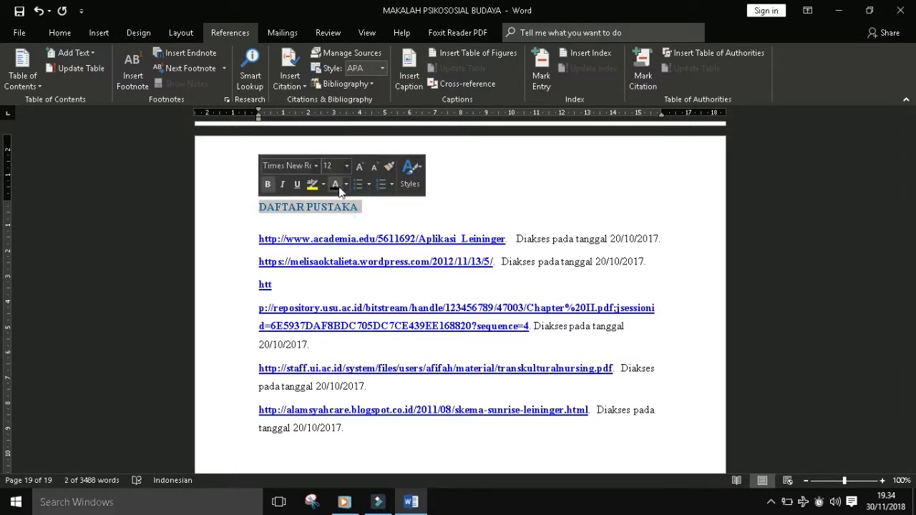
left_click(337, 187)
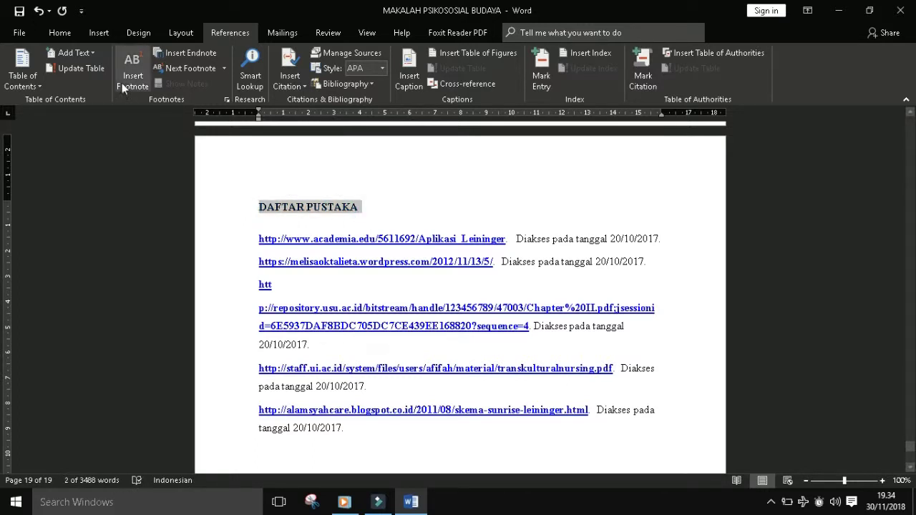
key("ctrl+e")
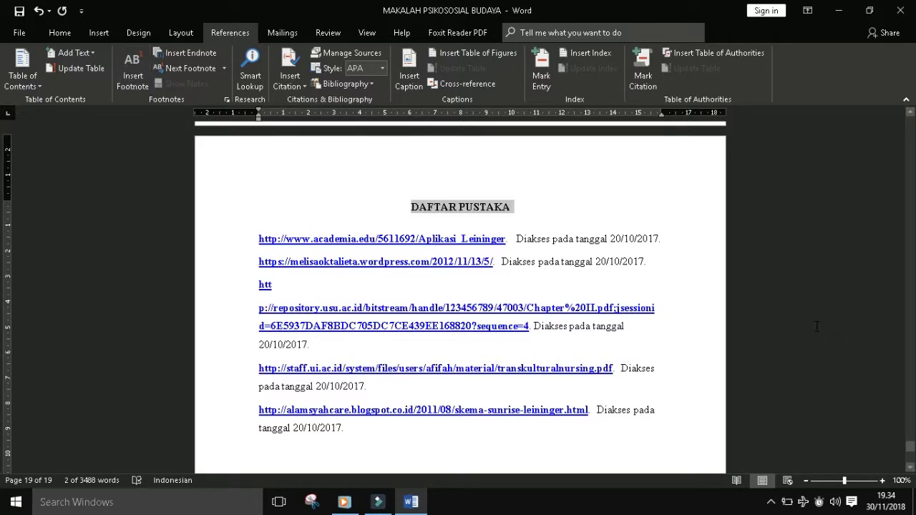
mouse_move(911, 447)
left_mouse_down()
mouse_move(1, 412)
mouse_move(2, 380)
left_mouse_up()
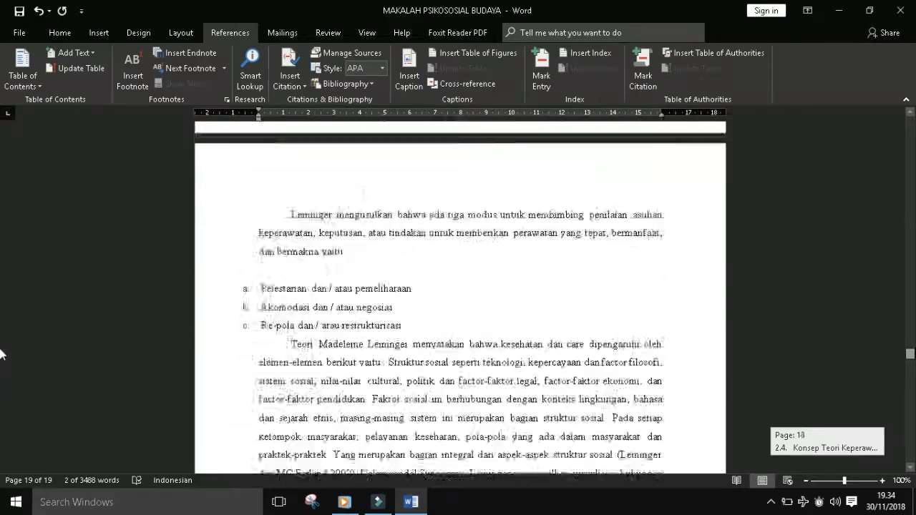
Return to page 3 and place the cursor on the empty line below DAFTAR ISI
left_click_drag(2, 379, 0, 163)
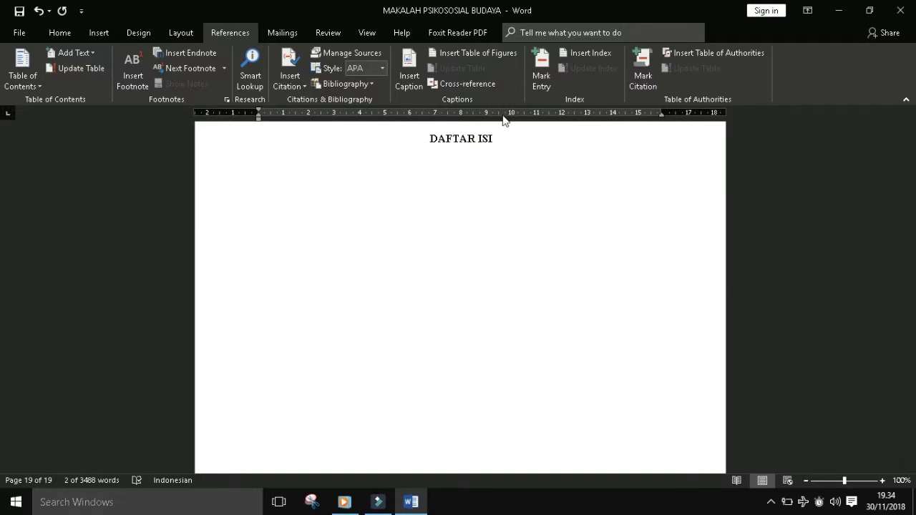
left_click(517, 148)
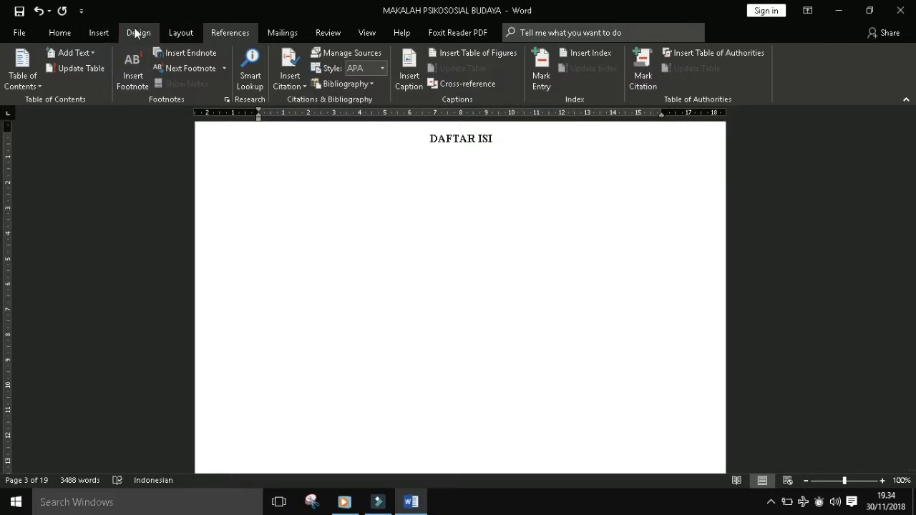
left_click(231, 32)
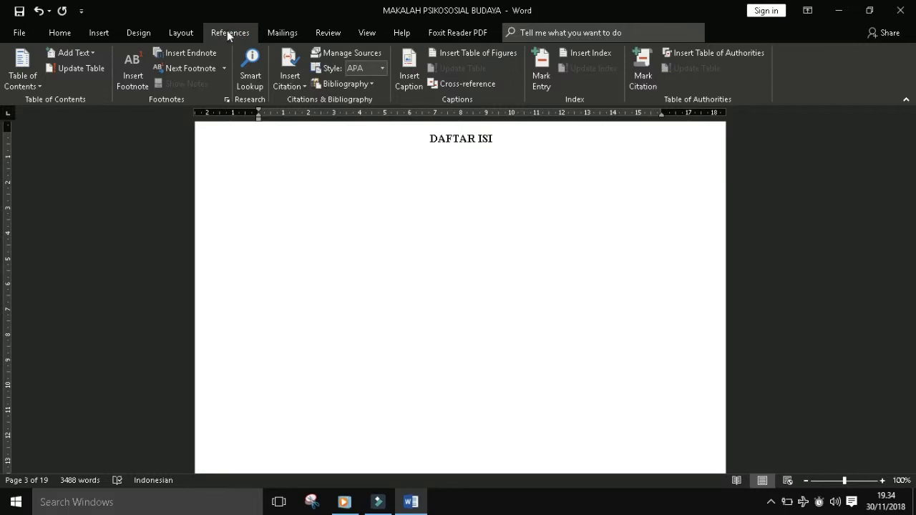
left_click(35, 84)
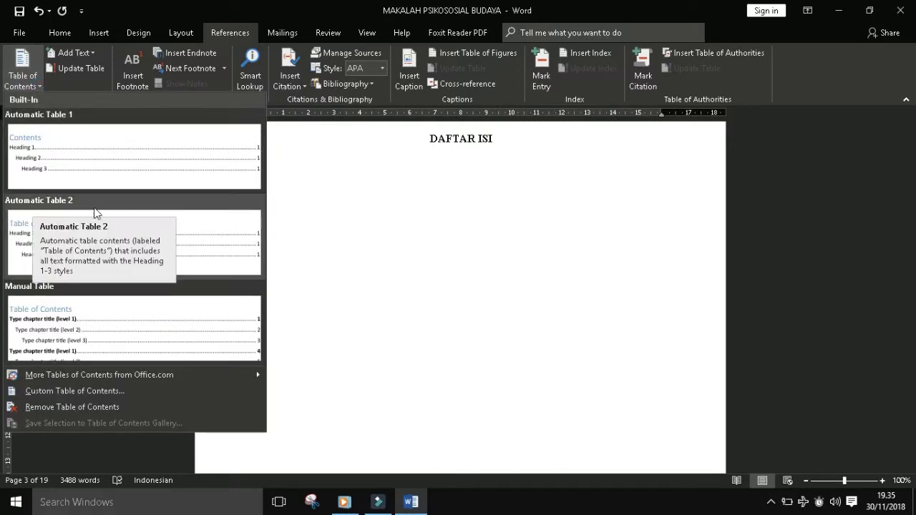
Insert Automatic Table 2 under DAFTAR ISI and delete its 'Table of Contents' title
left_click(100, 248)
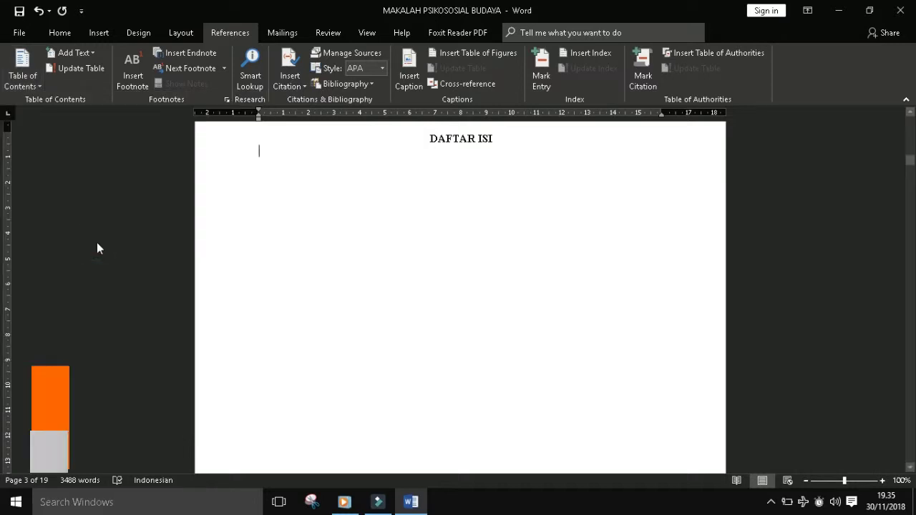
left_click_drag(382, 226, 261, 229)
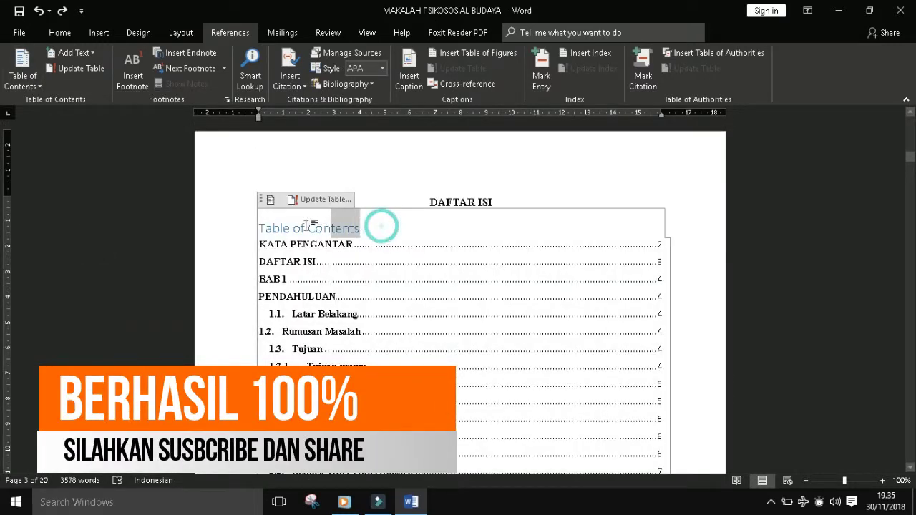
key("Delete")
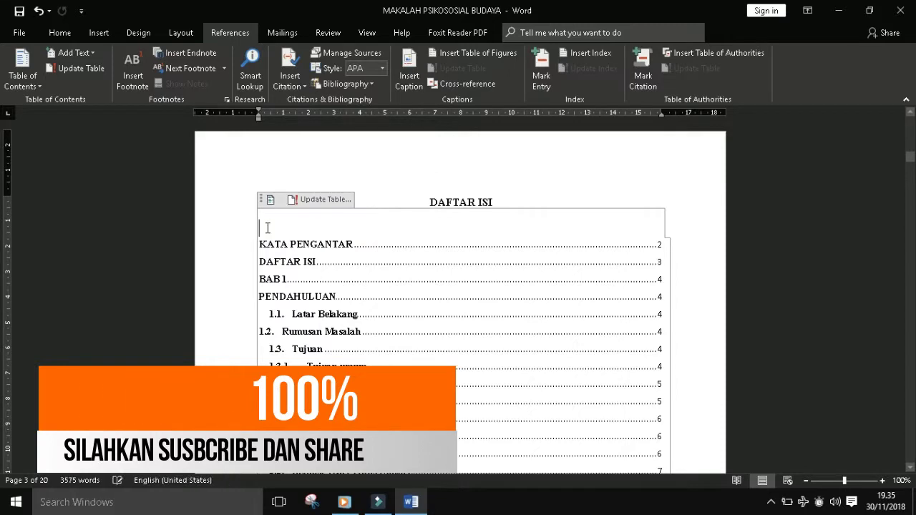
left_click(544, 177)
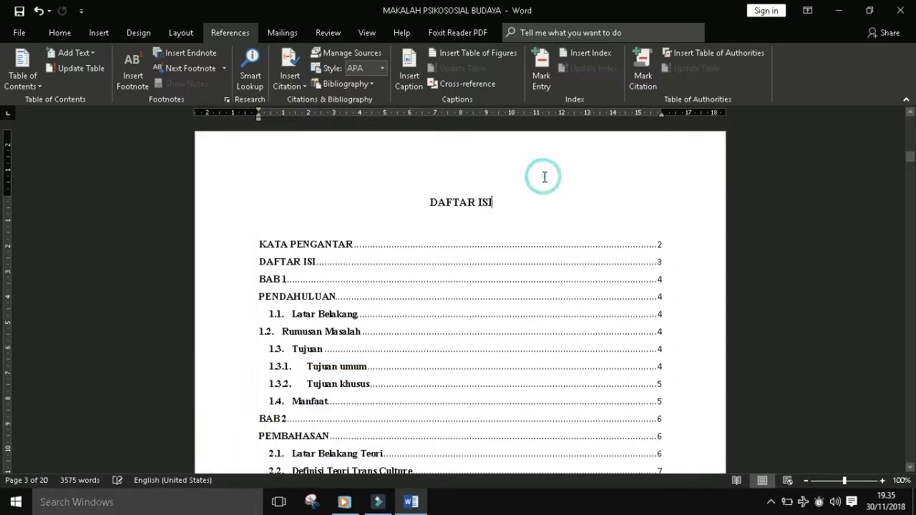